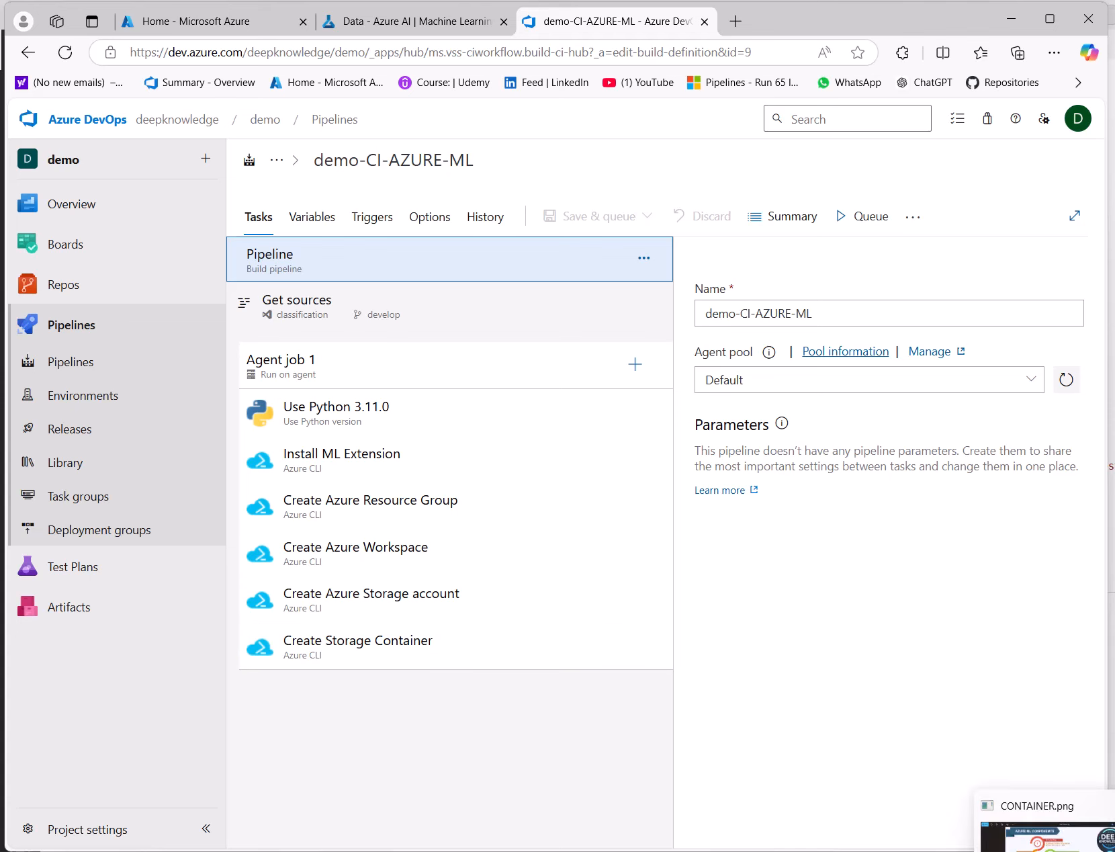
click(1028, 836)
drag(781, 179, 1002, 112)
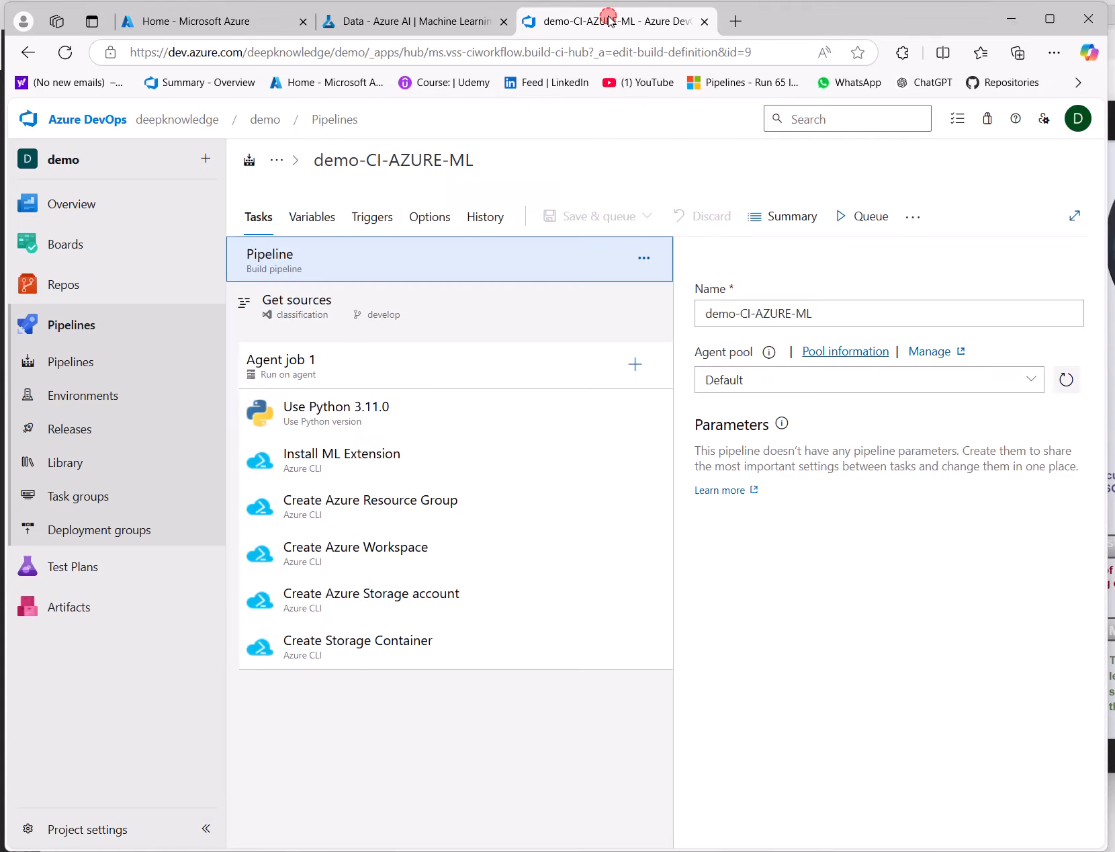
click(604, 21)
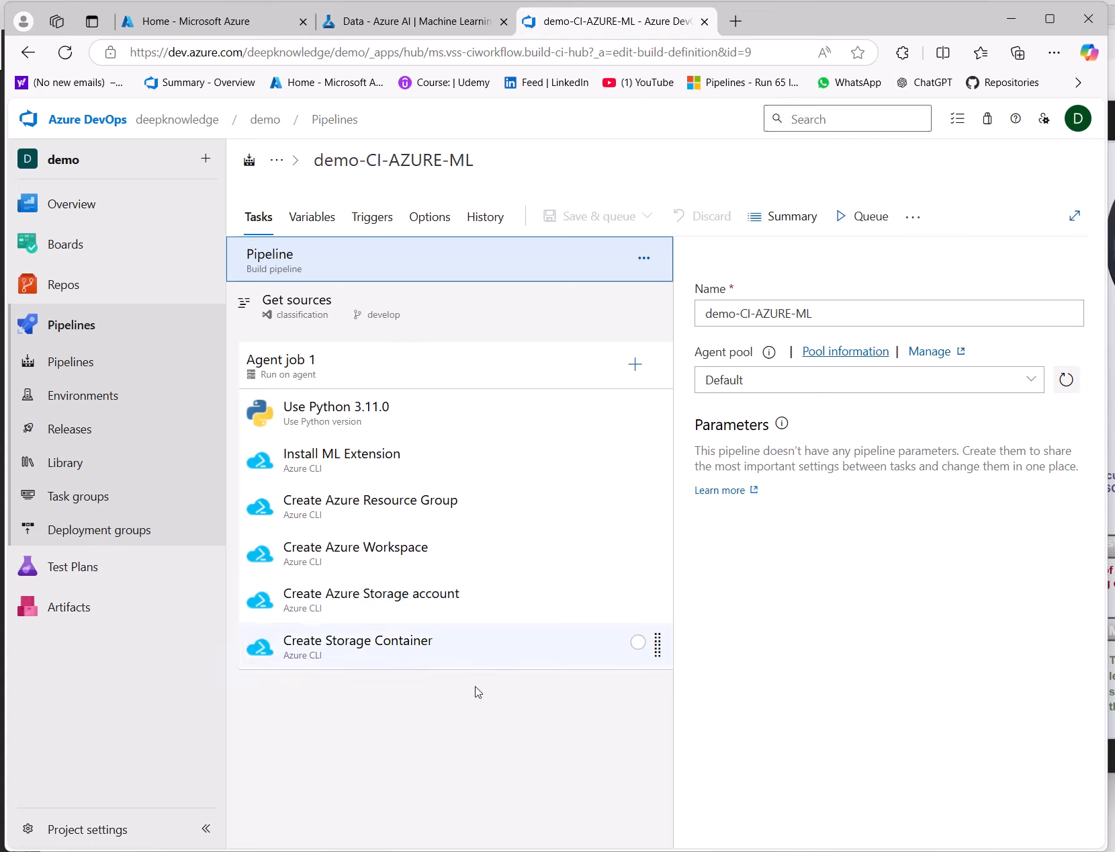
- Open the Create Storage Container task of the demo-CI-AZURE-ML pipeline and examine its inline script
click(406, 665)
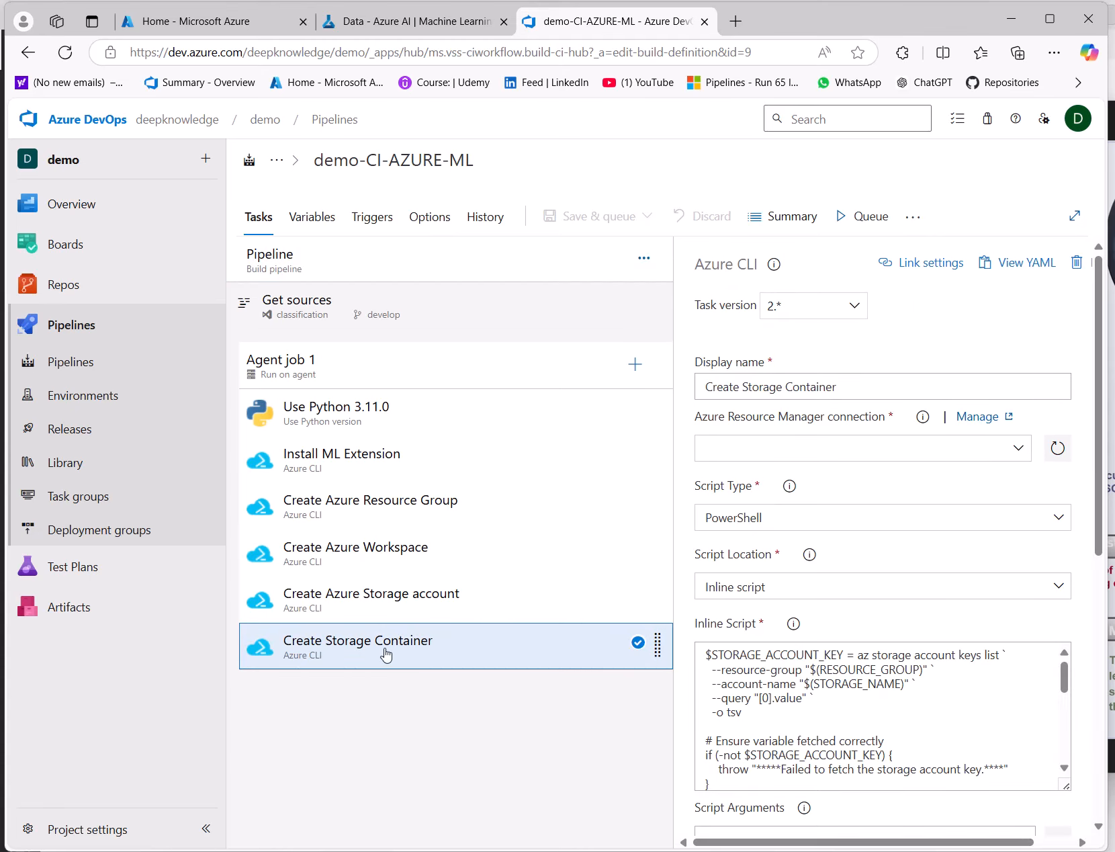
click(843, 767)
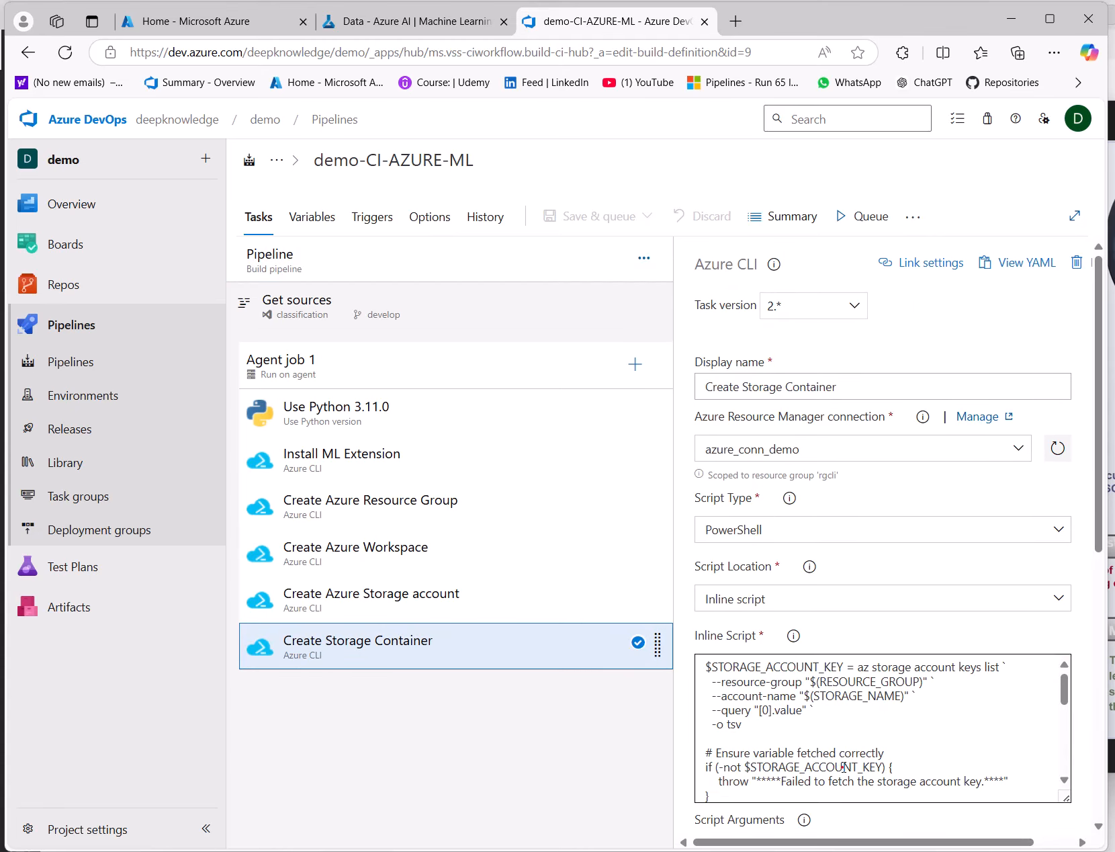
scroll(842, 739, down, 3)
scroll(843, 739, up, 3)
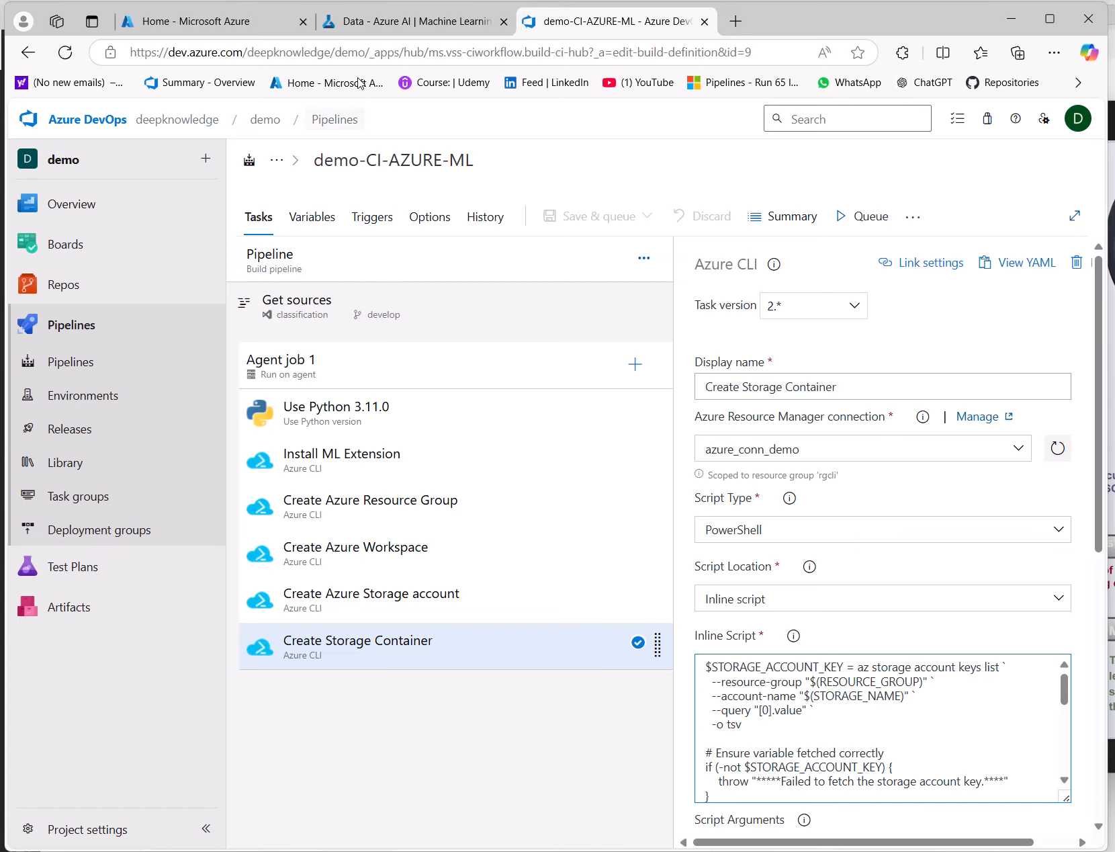
- Switch to the Azure portal and view the data folder of containerpipline03 in the azstorageblobci03 storage account
click(227, 22)
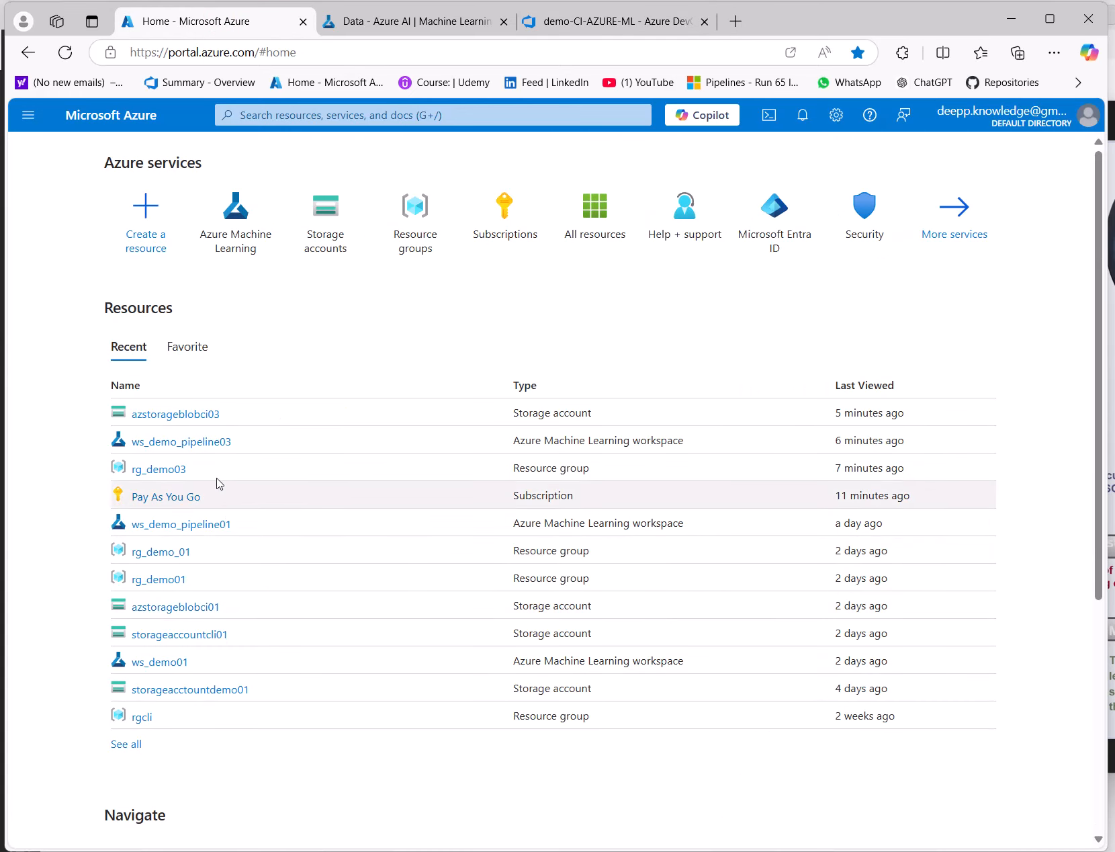
click(169, 421)
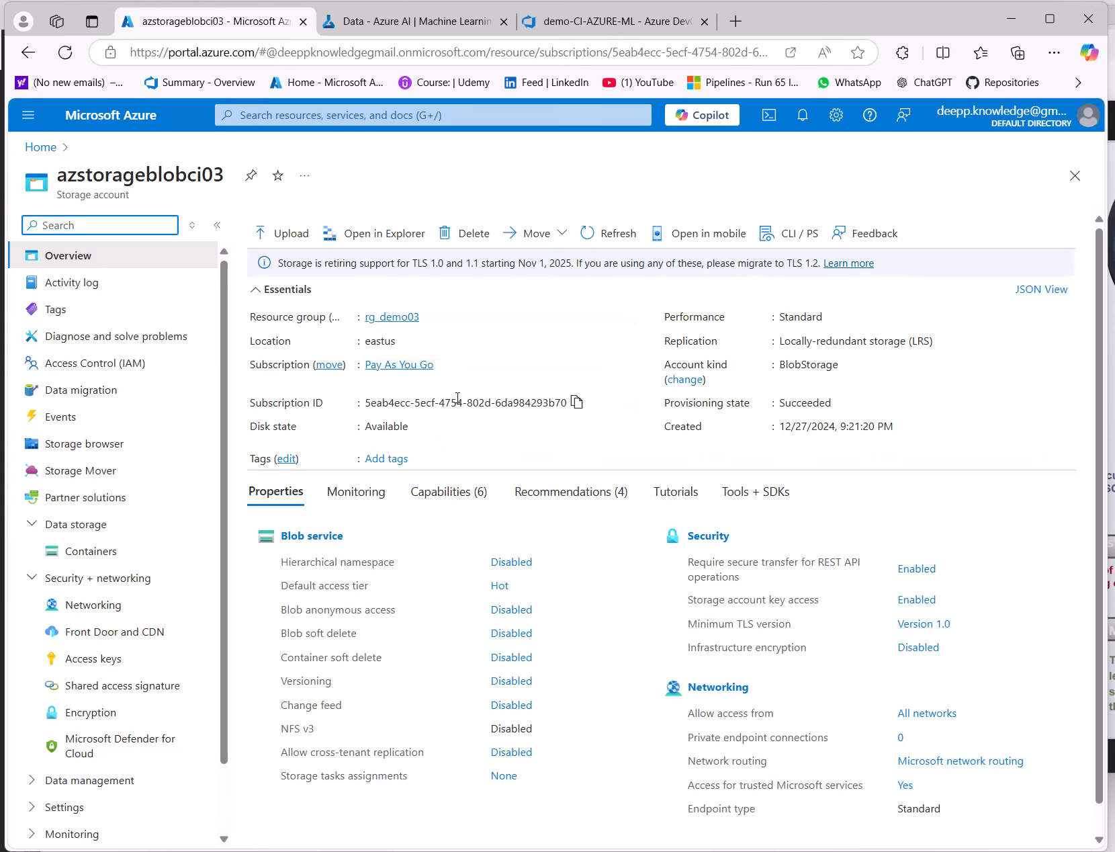
click(101, 553)
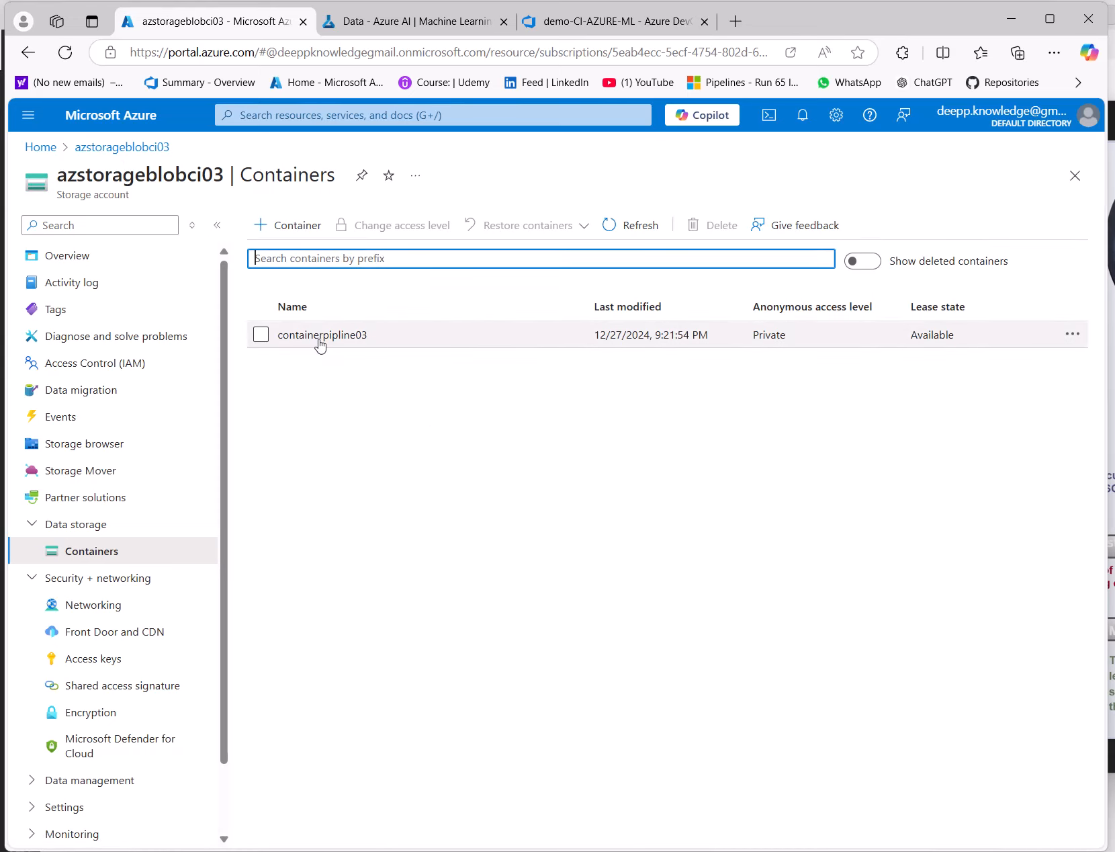
click(319, 337)
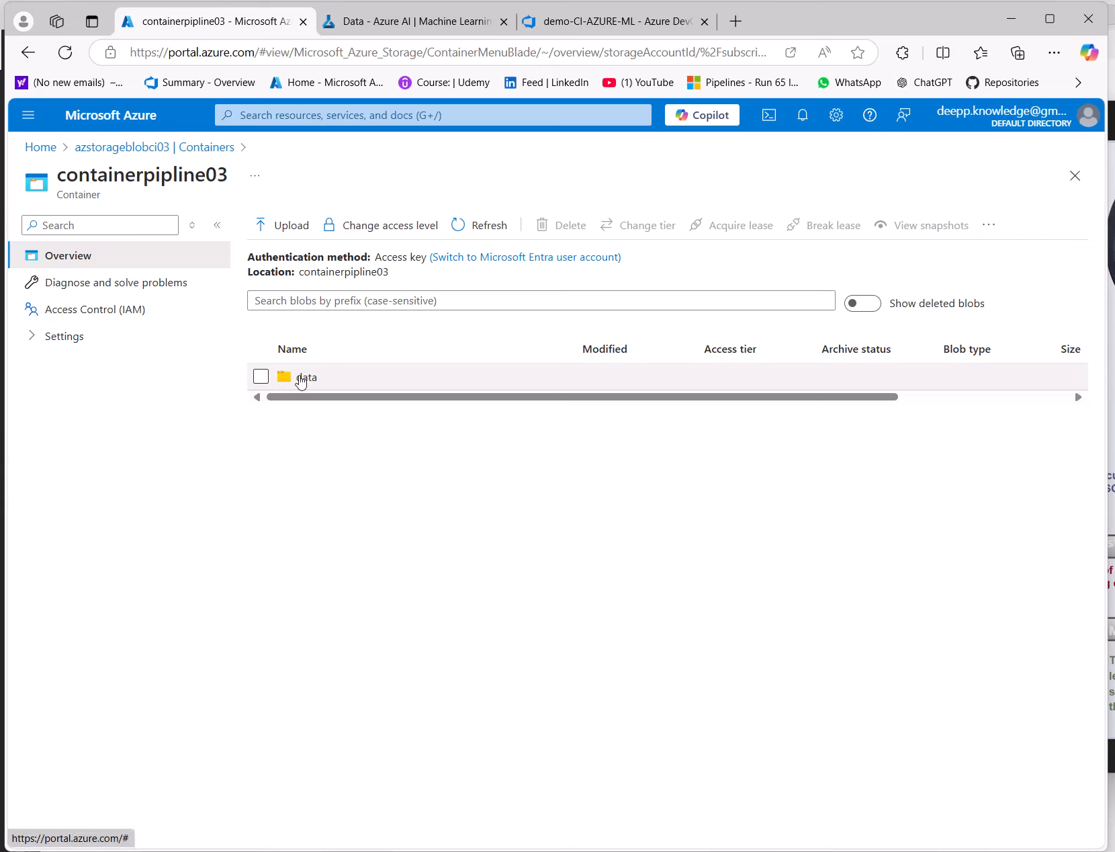
click(303, 377)
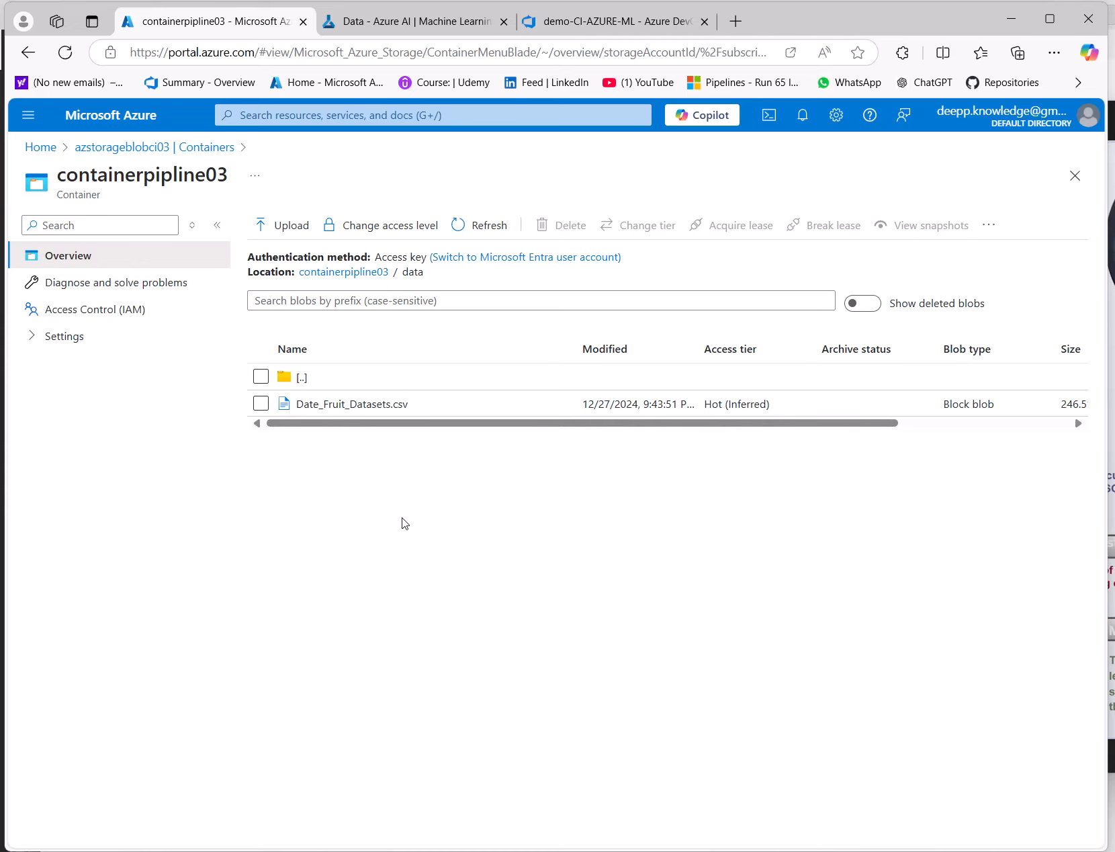
- Close the open Machine Learning Studio page and relaunch the studio from the ws_demo_pipeline03 workspace in the Azure portal
click(406, 24)
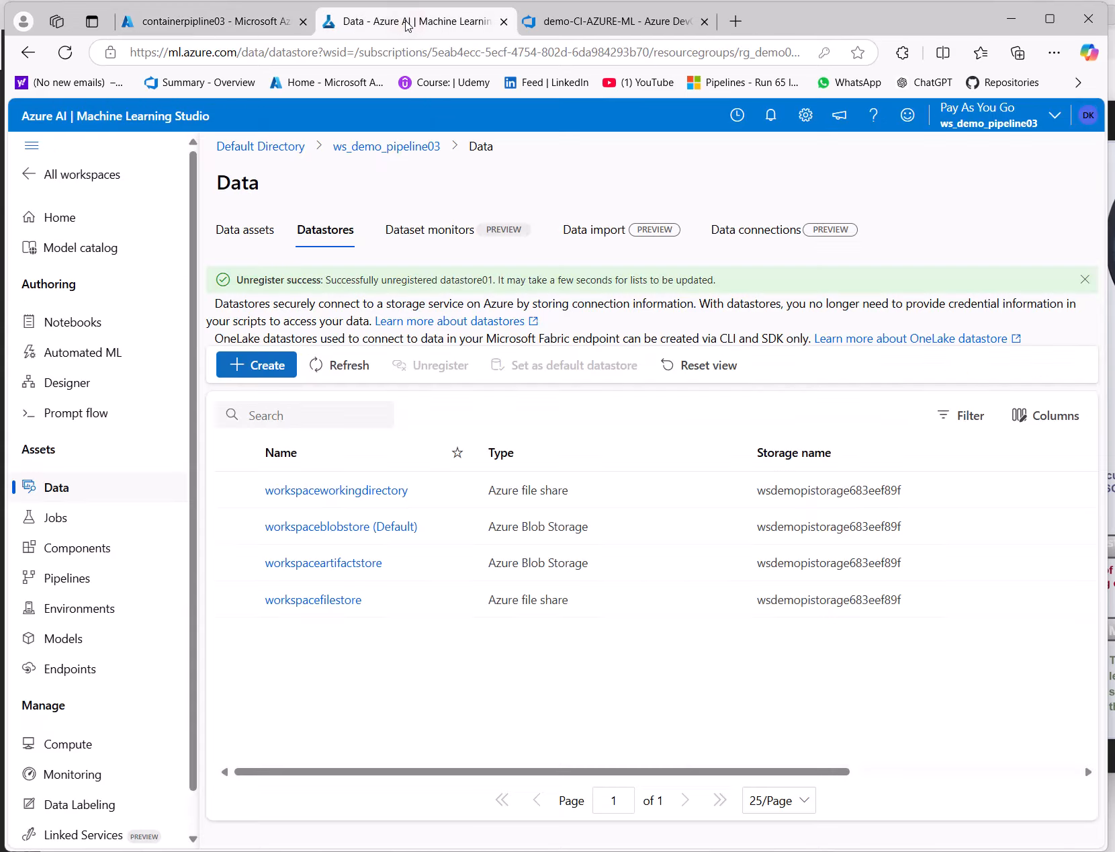
click(503, 21)
click(184, 21)
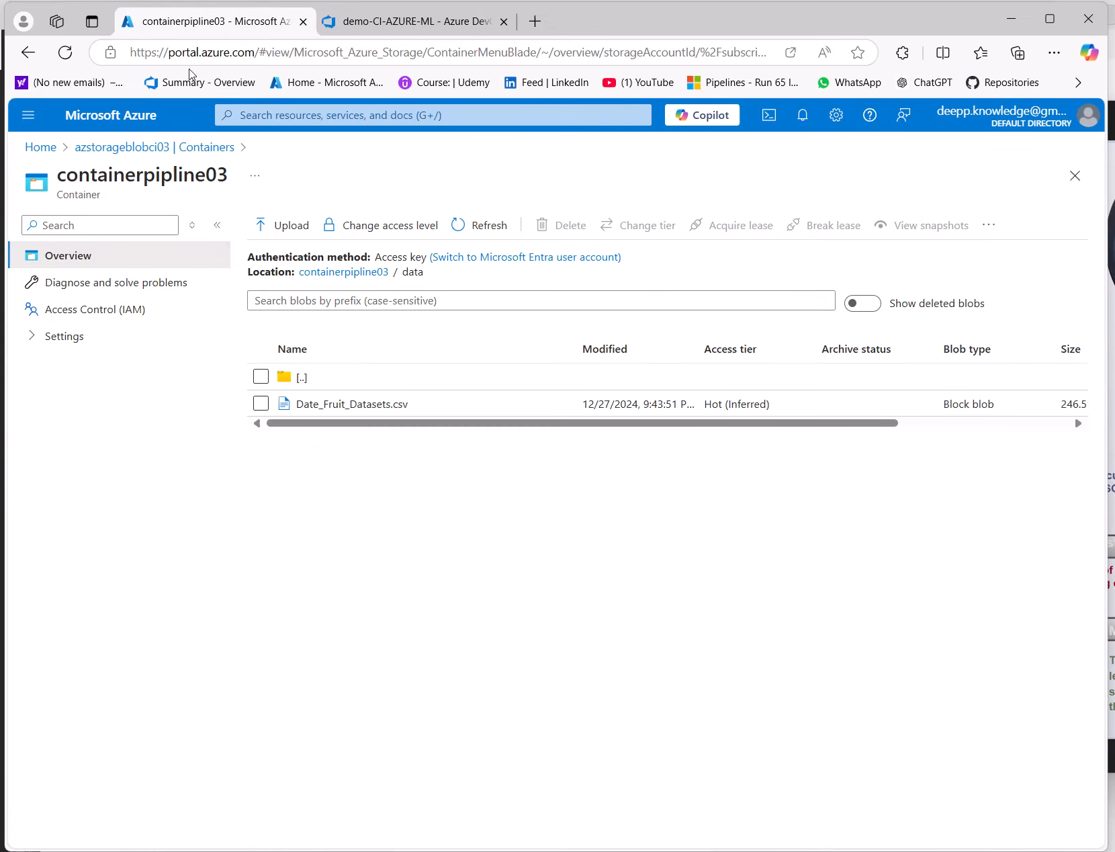
click(98, 116)
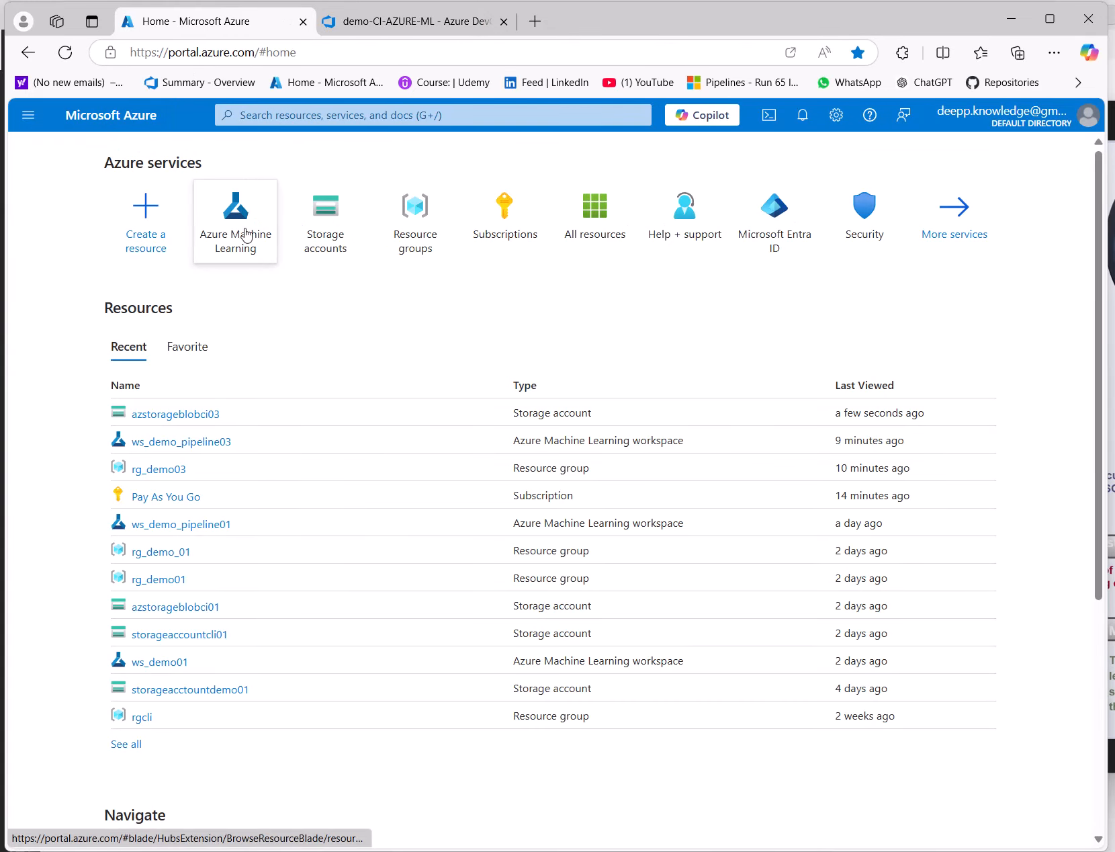
mouse_move(246, 234)
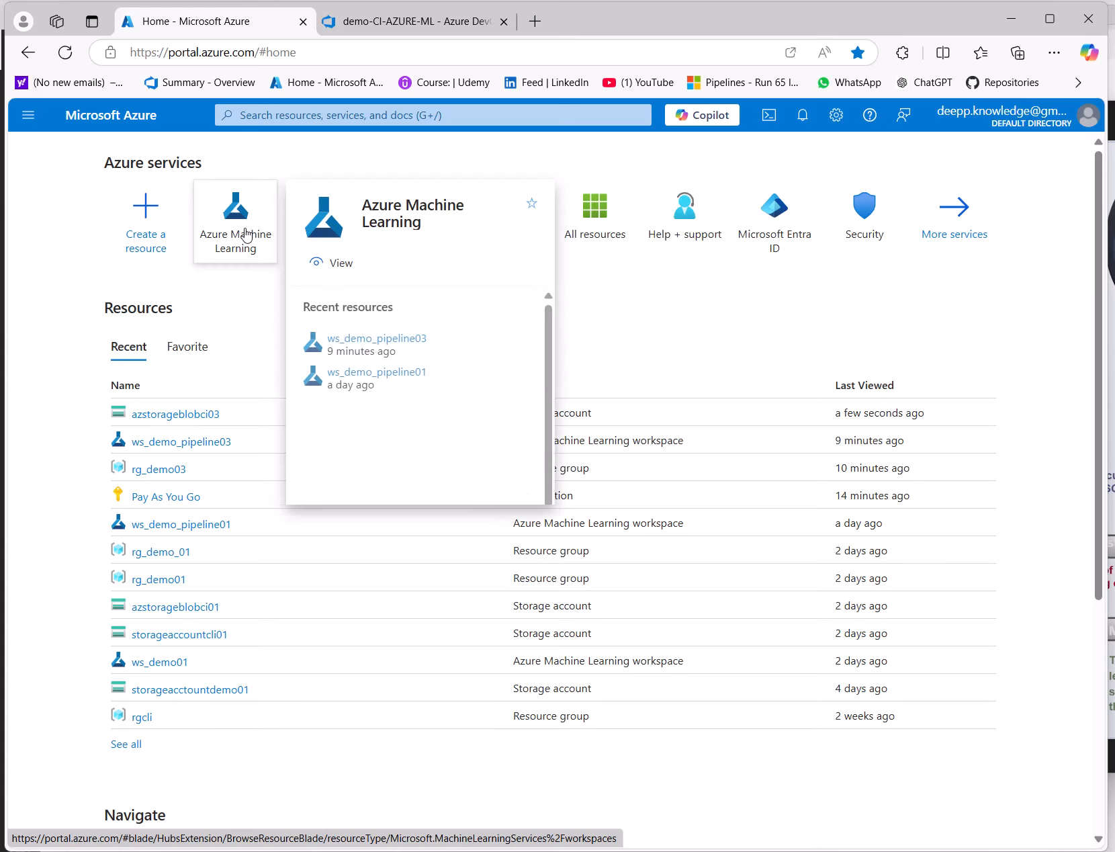
click(207, 444)
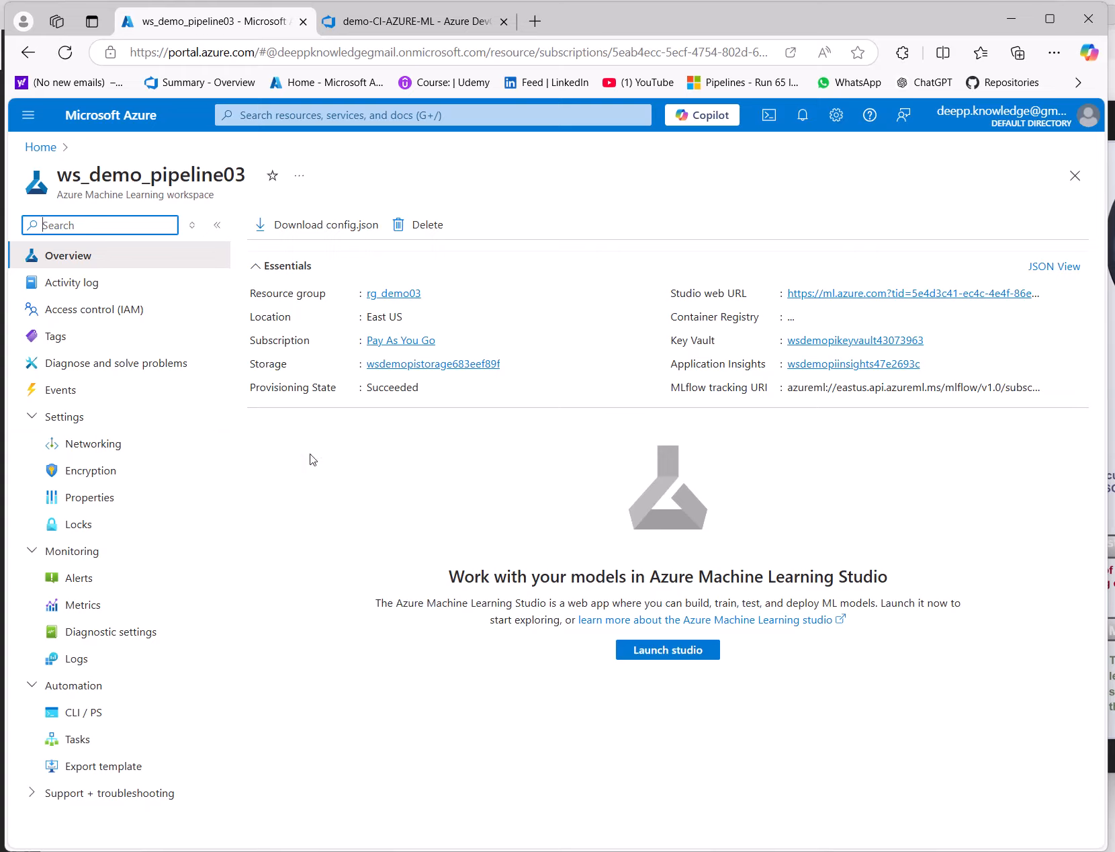
click(655, 658)
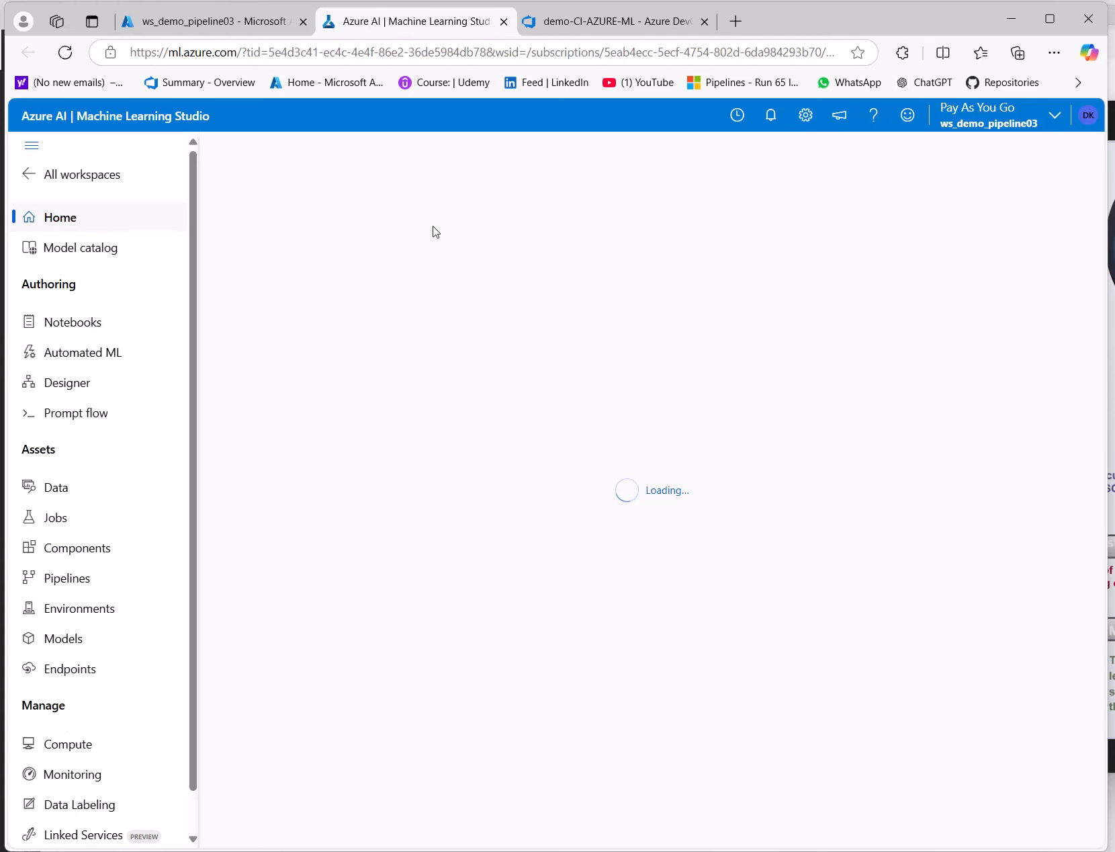
- In the workspace's datastores, start a new Azure Blob Storage datastore named ds_demo01
click(54, 493)
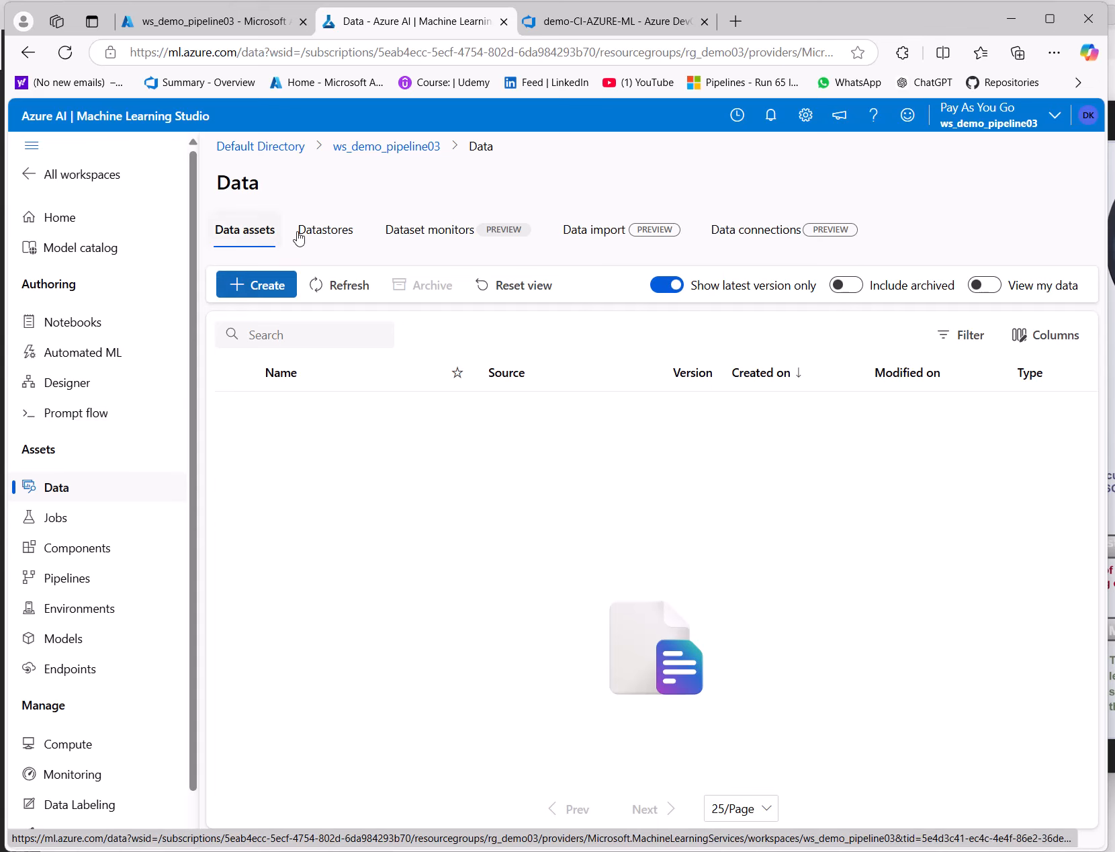
click(338, 232)
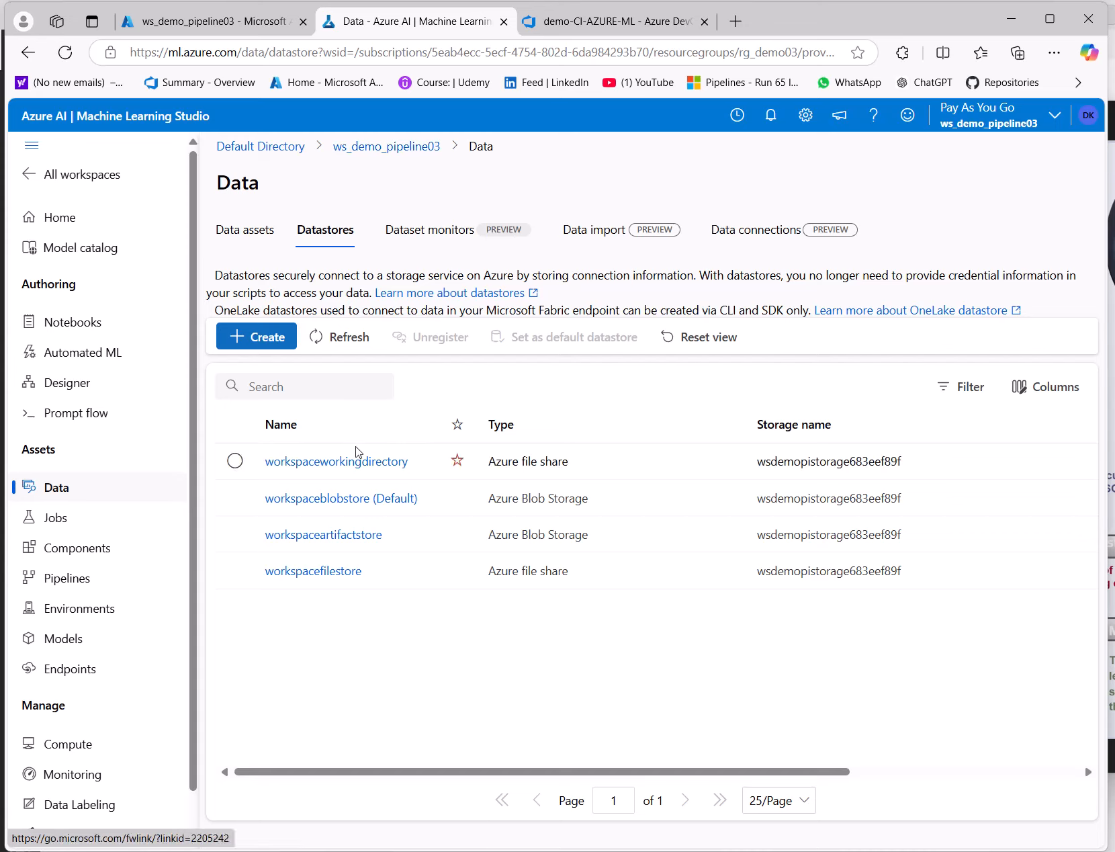
click(262, 340)
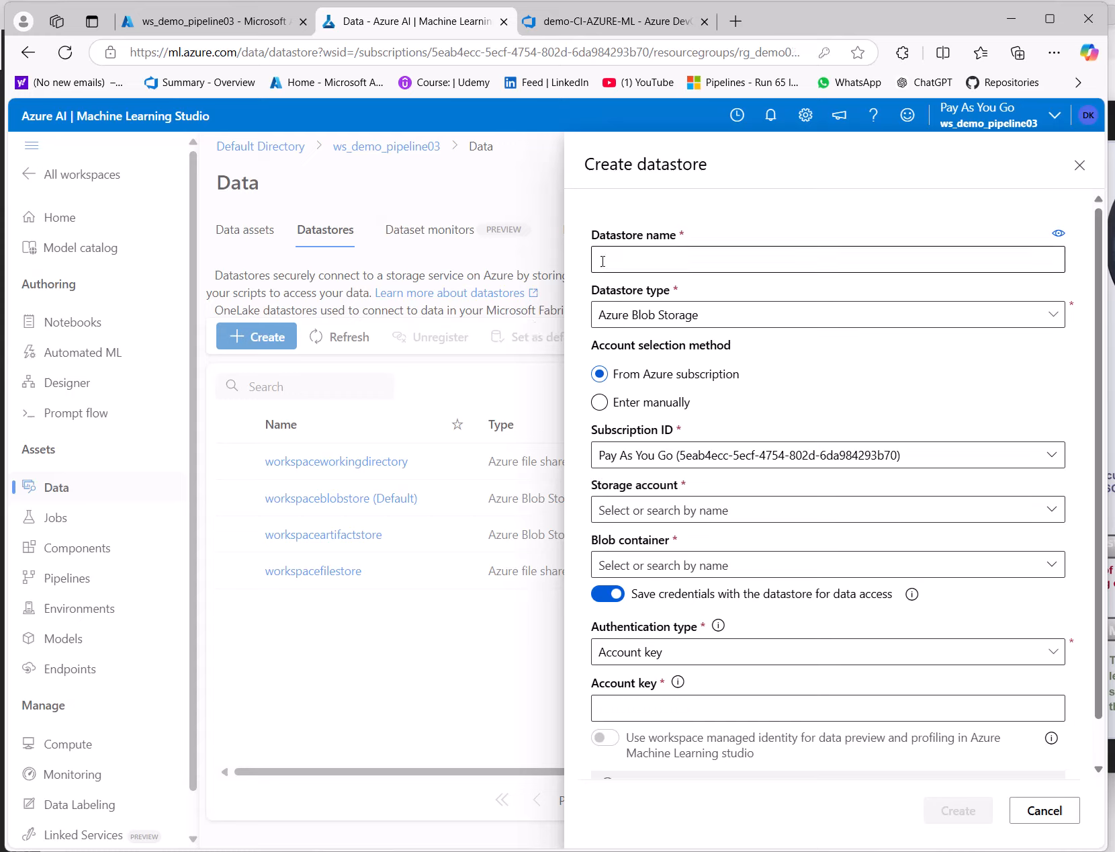
click(620, 260)
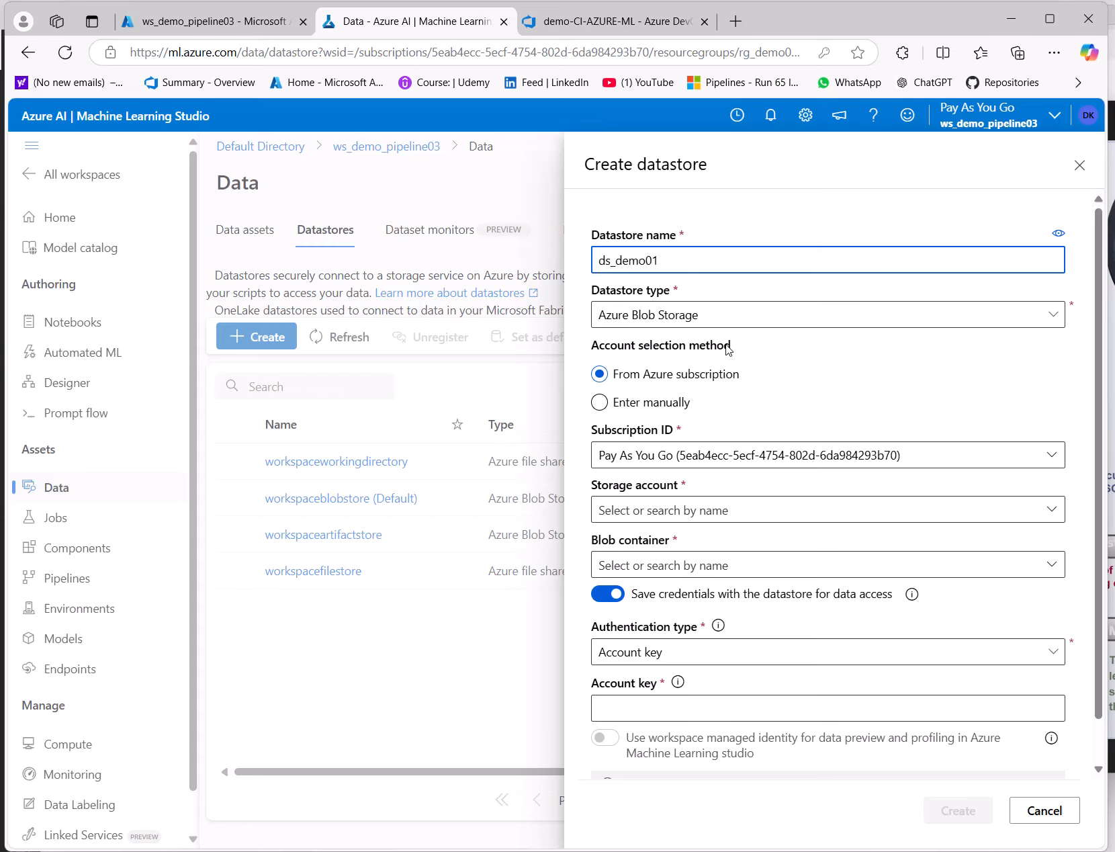
click(624, 321)
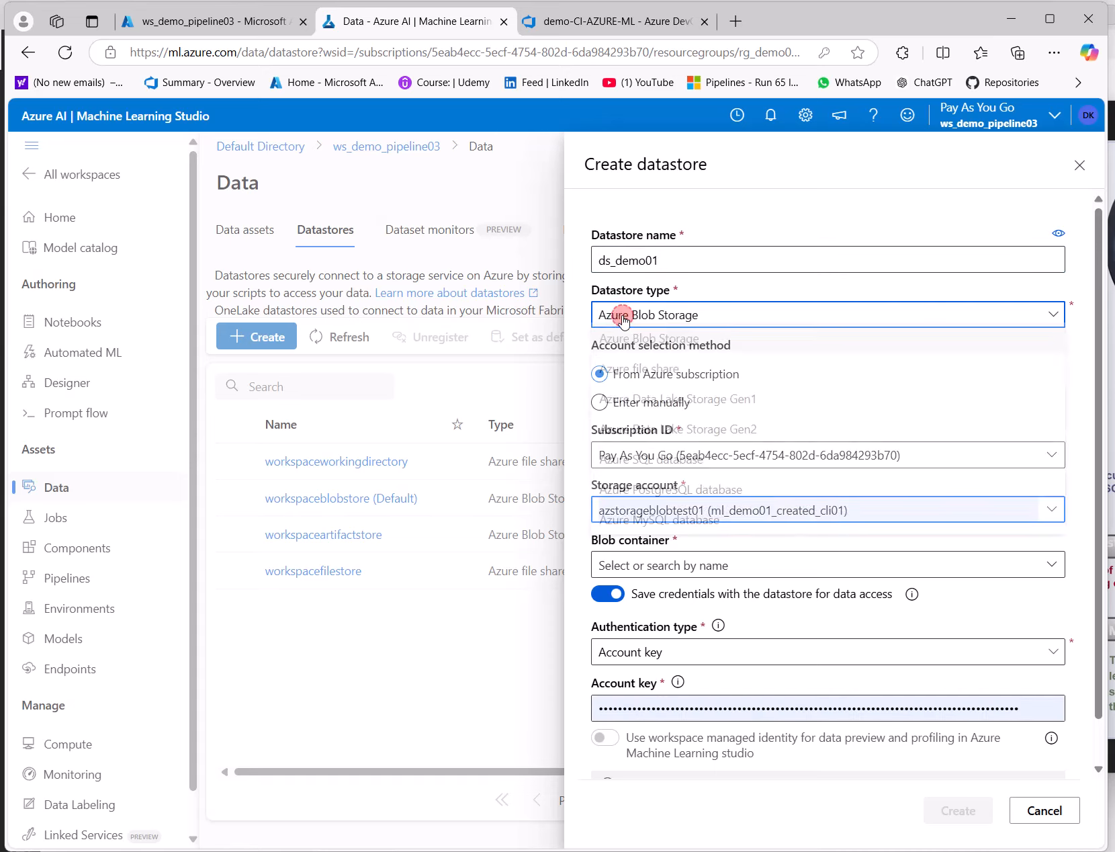
click(766, 261)
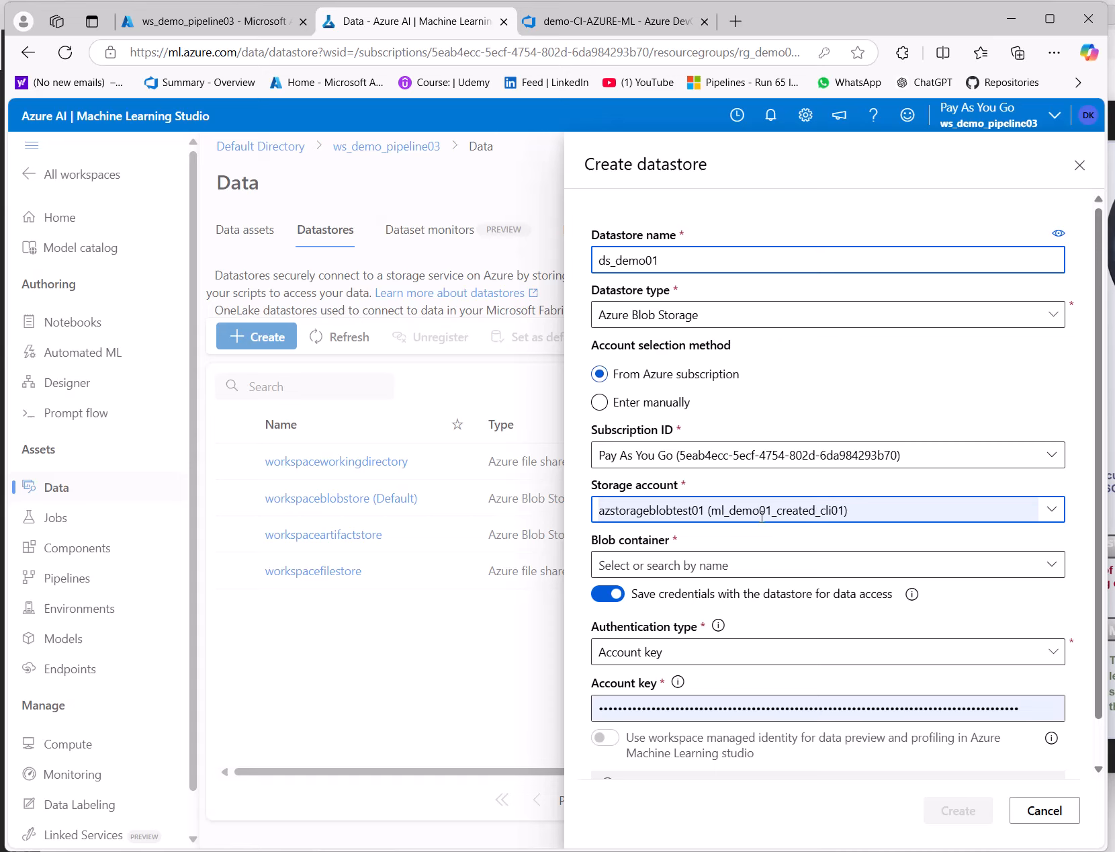
- Set the new datastore's storage account to azstorageblobci03 (rg_demo03)
click(761, 515)
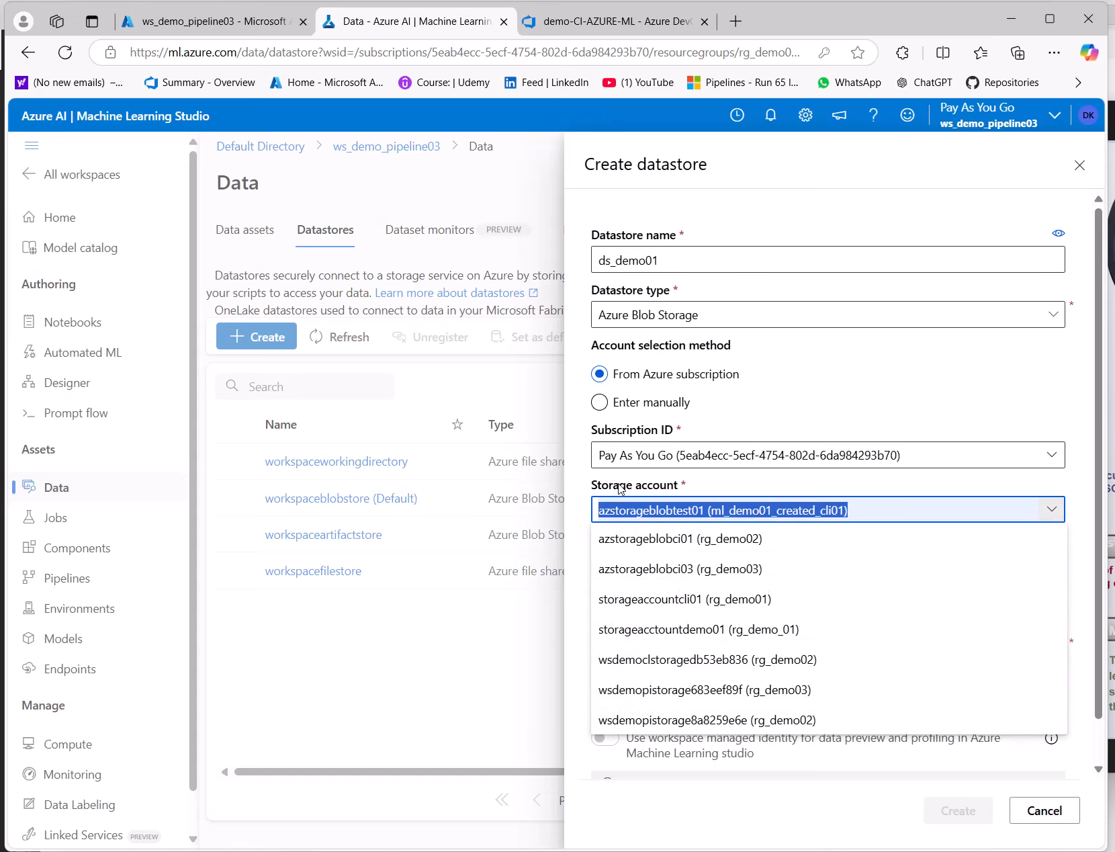
click(832, 507)
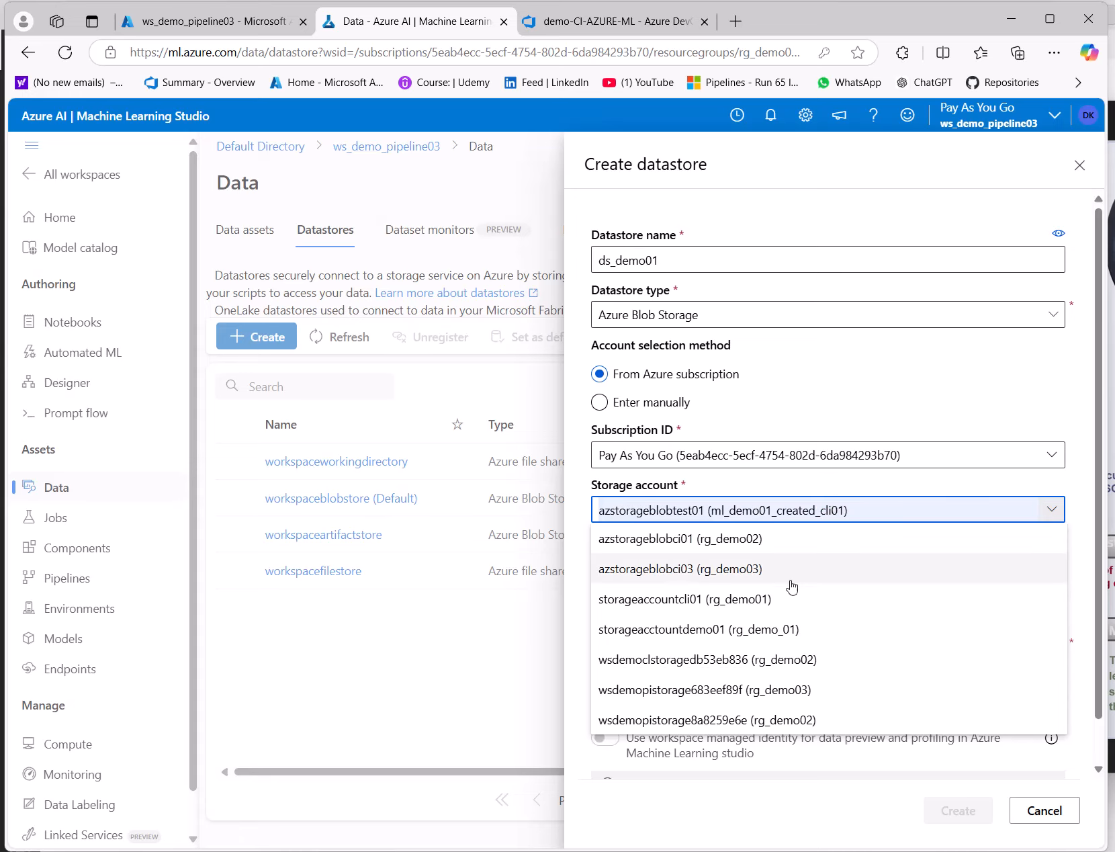
click(680, 570)
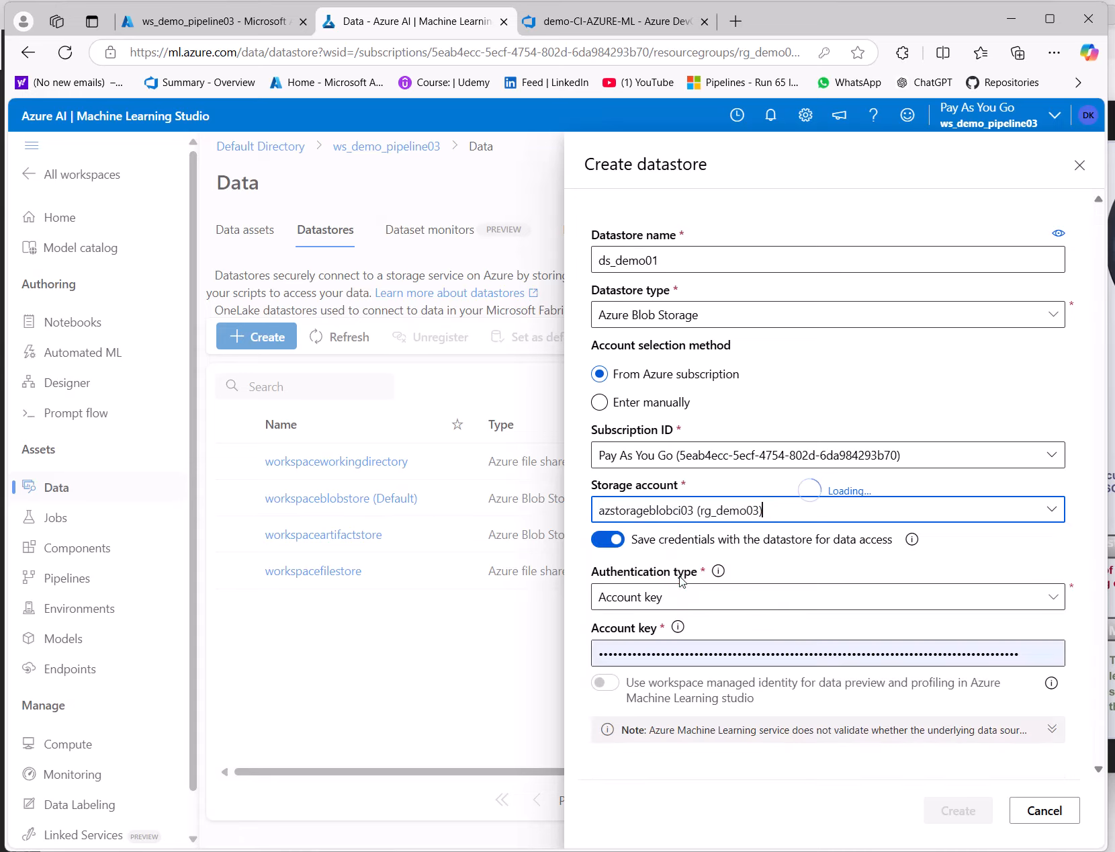
- Switch to the Azure portal and check the containers of the azstorageblobci03 storage account
click(254, 25)
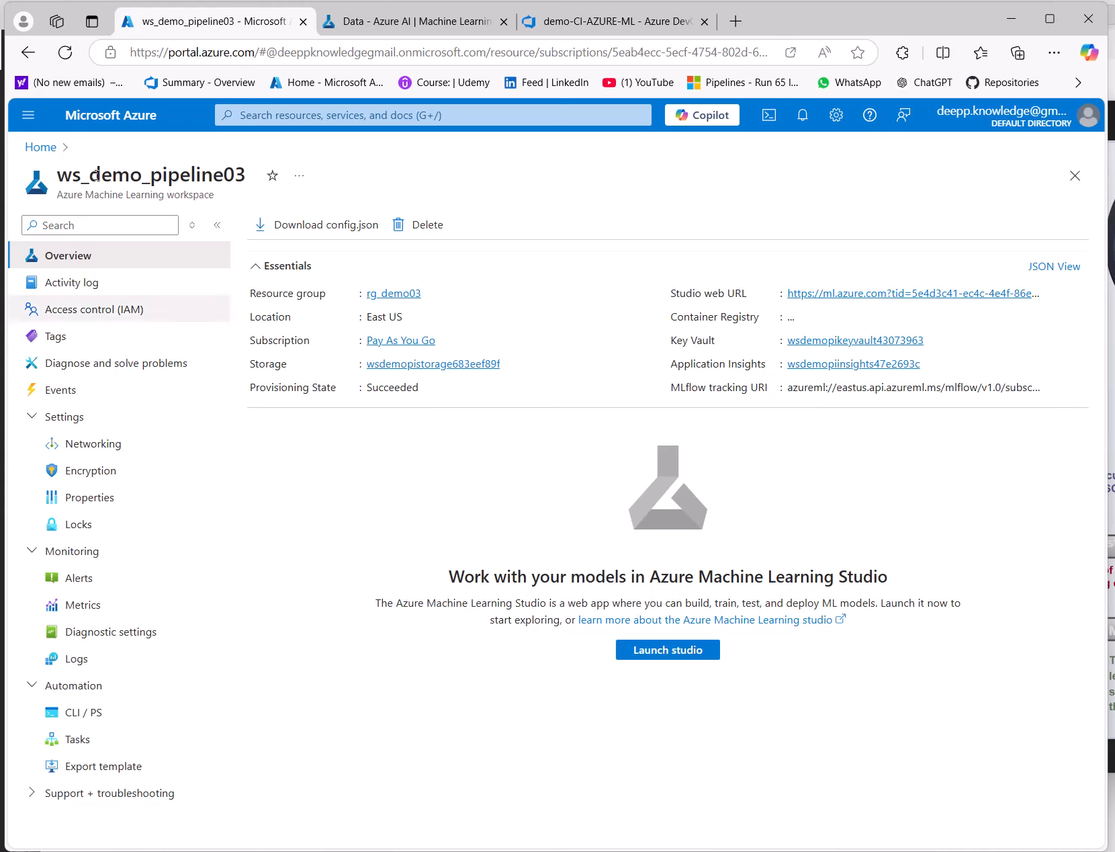
click(111, 120)
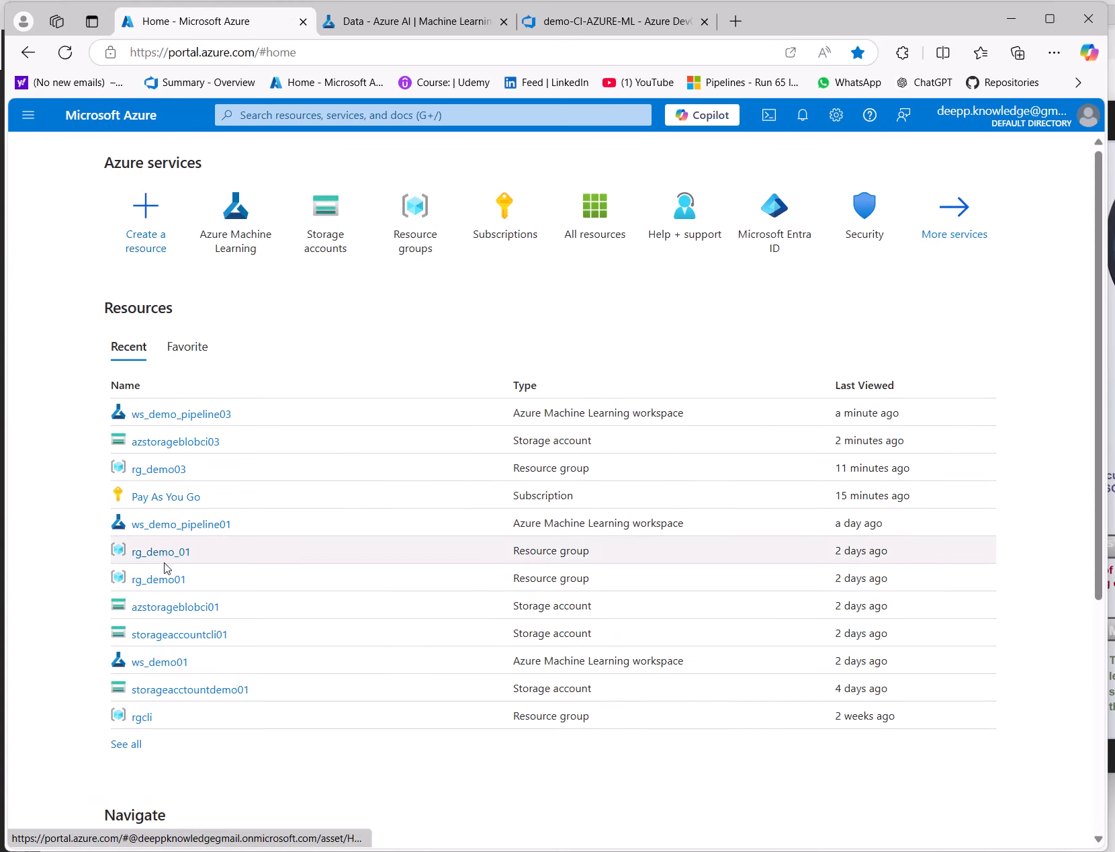
click(165, 445)
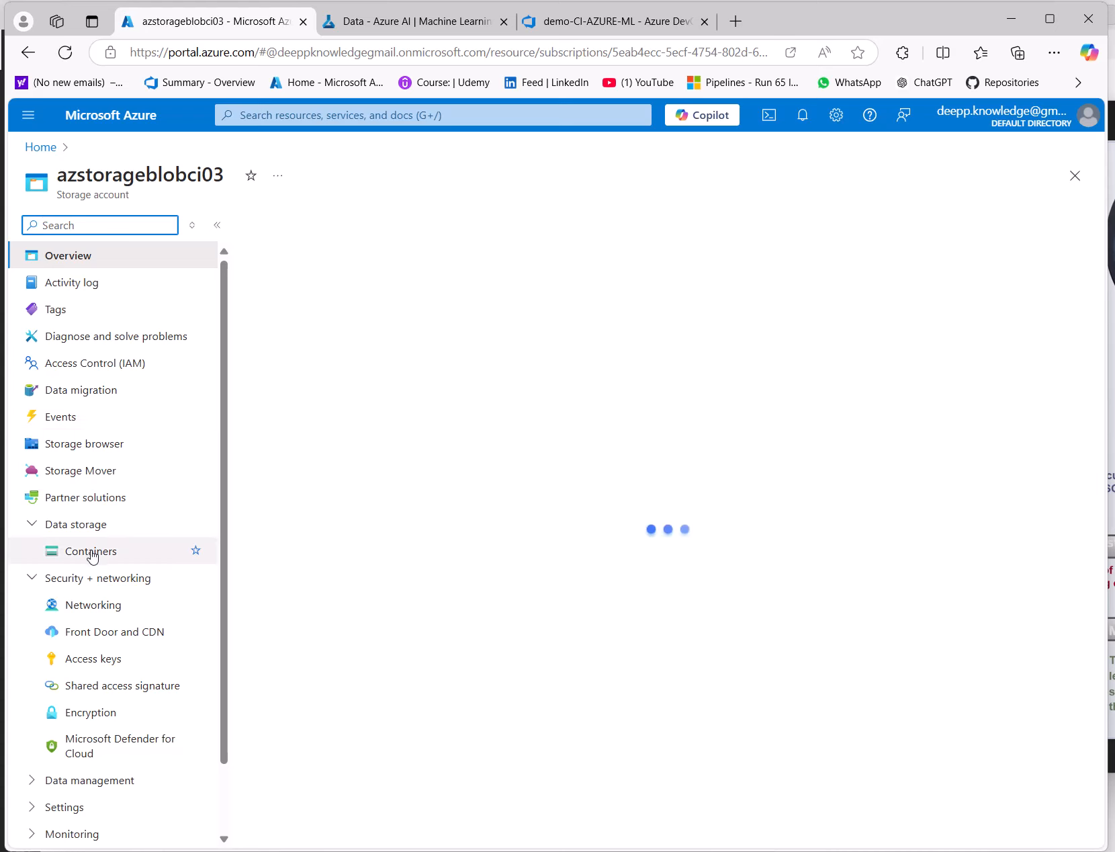
click(92, 557)
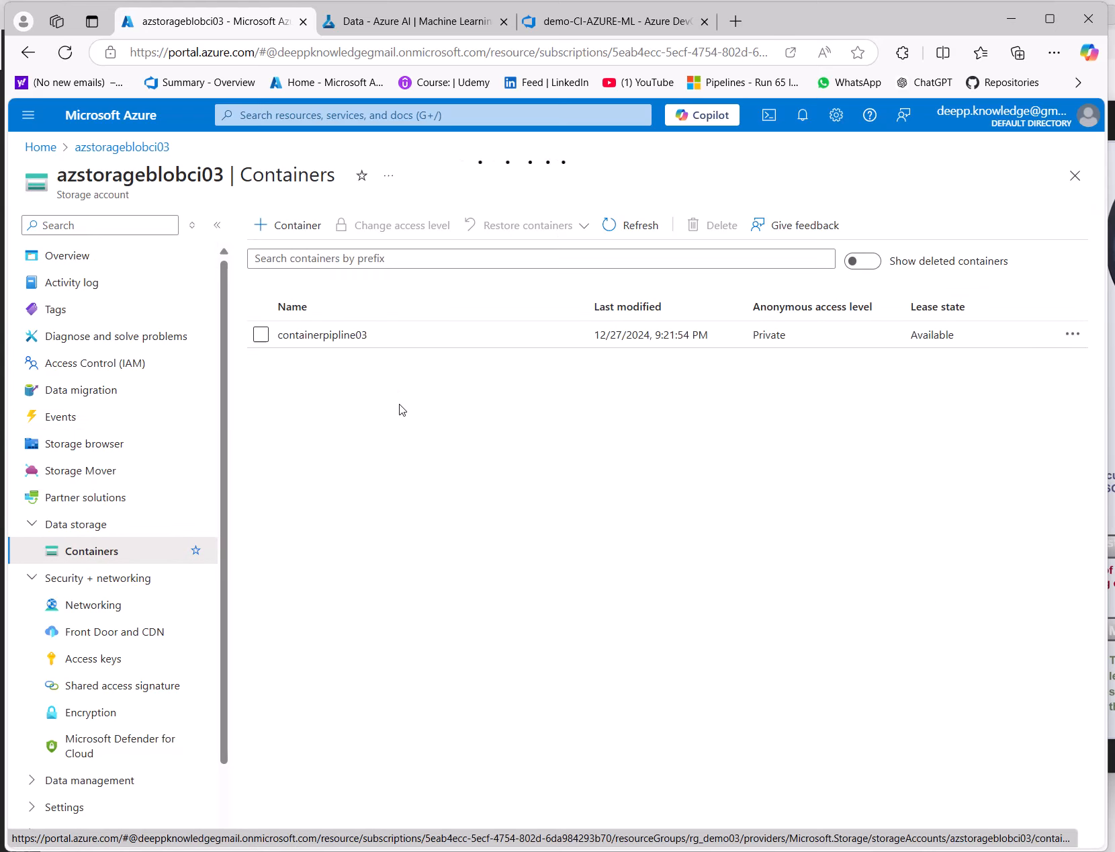
- Back in Machine Learning Studio, set the datastore's blob container to containerpipline03, with Account key as authentication type
click(442, 21)
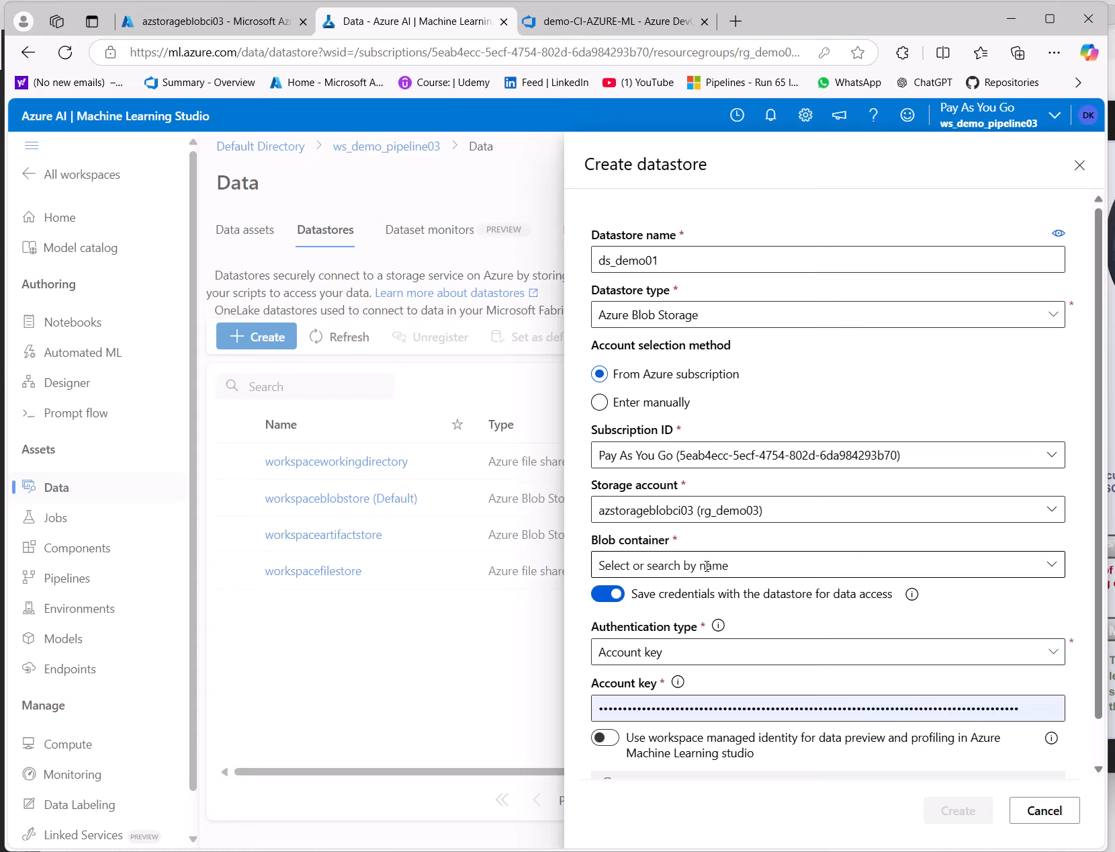
click(1051, 565)
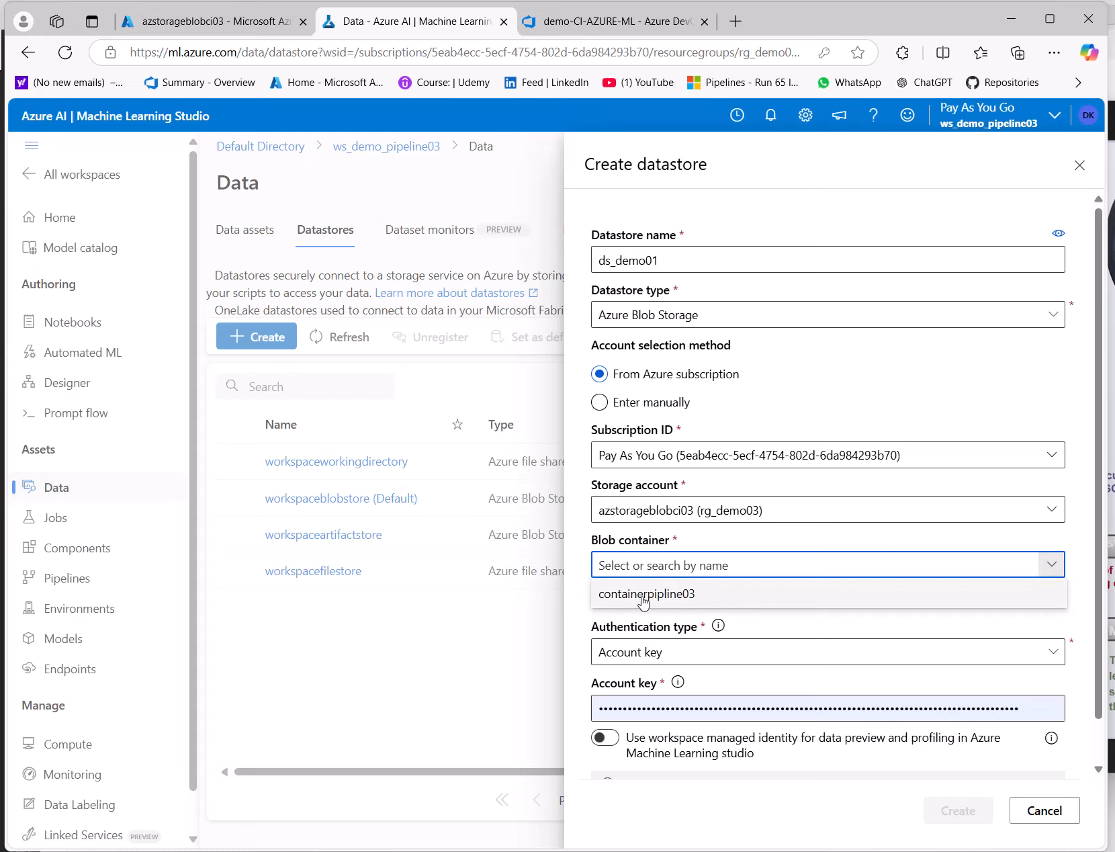
click(621, 595)
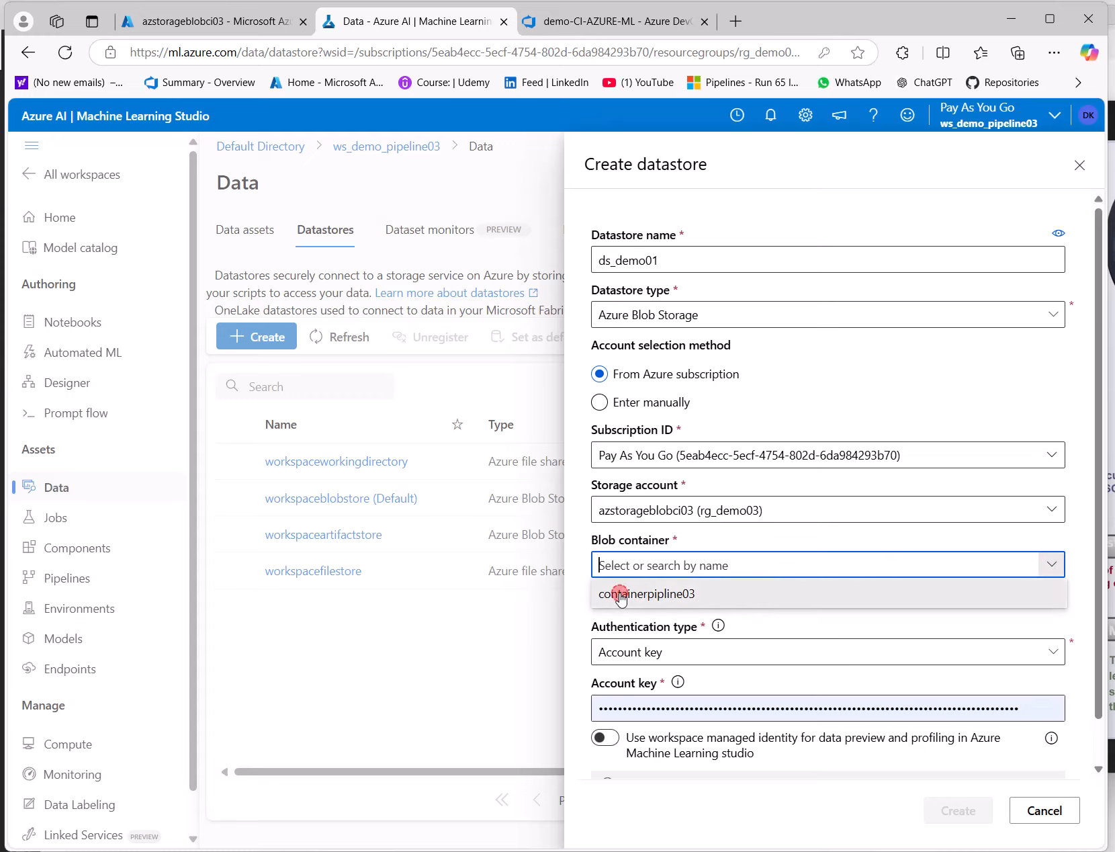
click(663, 651)
click(687, 655)
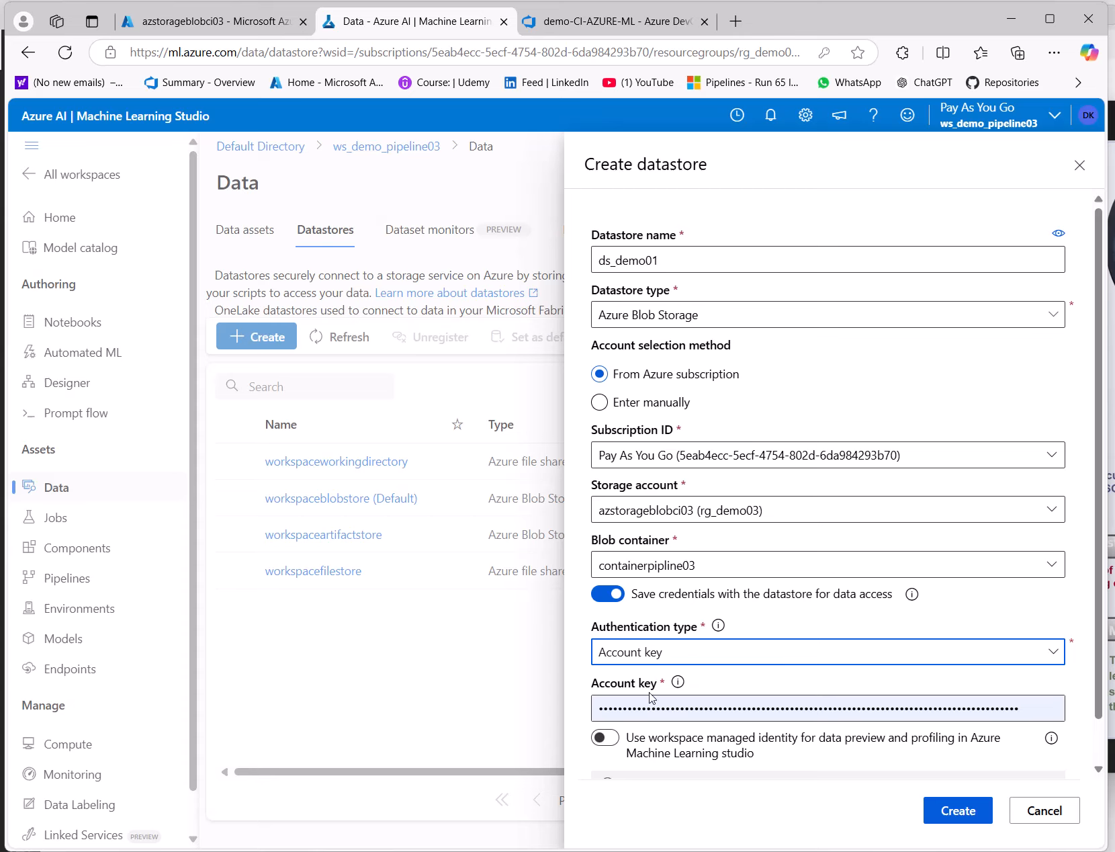
- Clear the prefilled account key from the new datastore's settings
click(695, 707)
double_click(696, 708)
key(BackSpace)
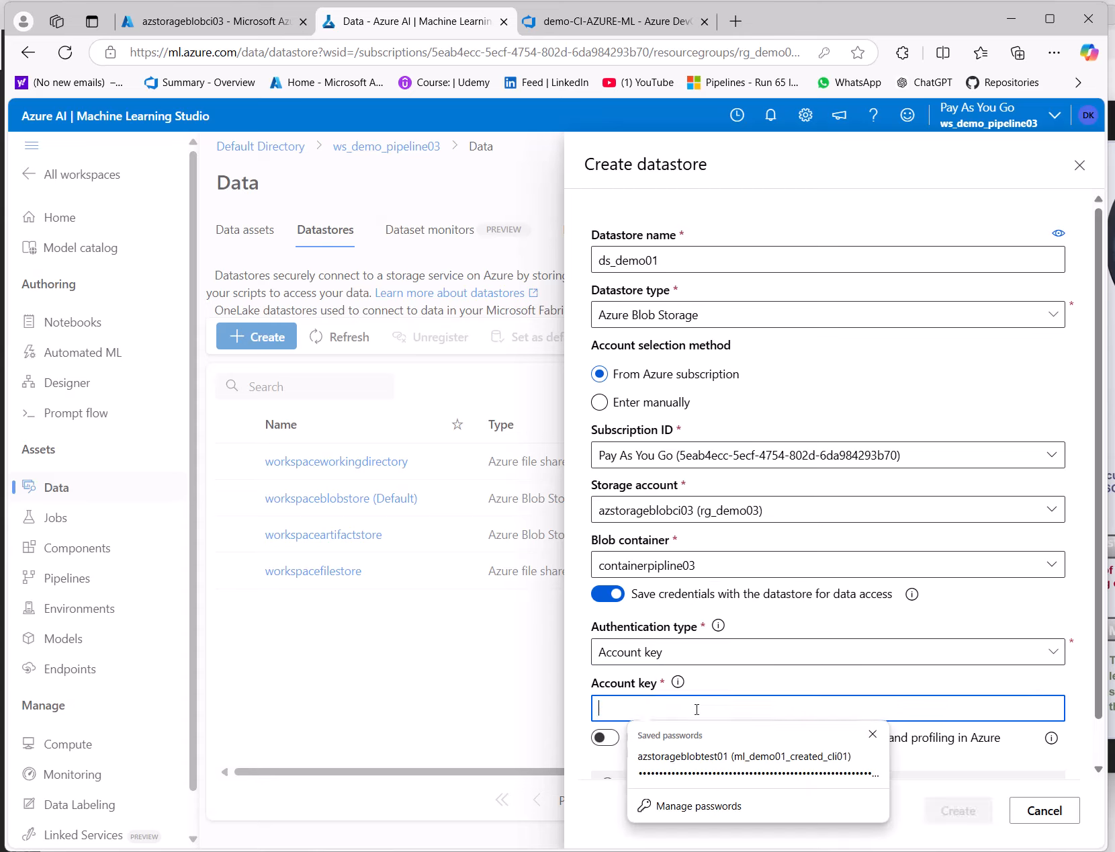
click(604, 683)
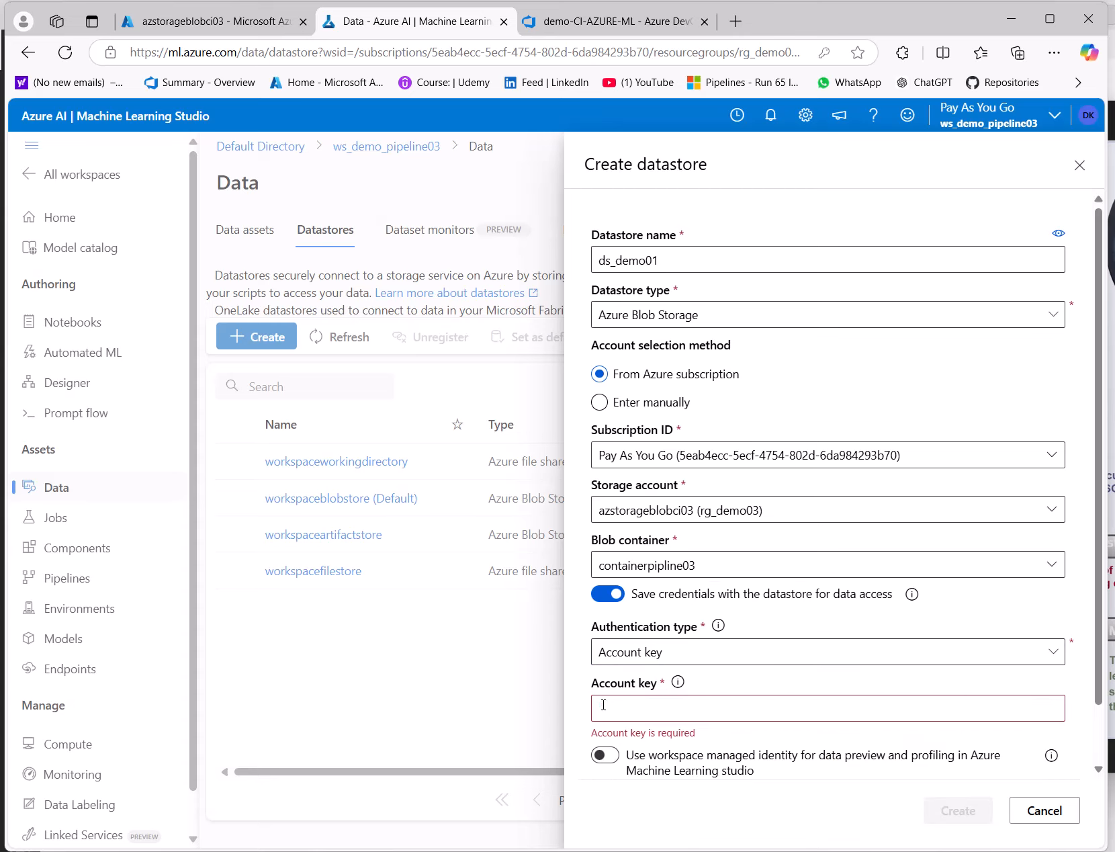
- Switch to the Azure portal, open the access keys of the azstorageblobci03 storage account, and copy the key1 value
click(603, 705)
click(200, 15)
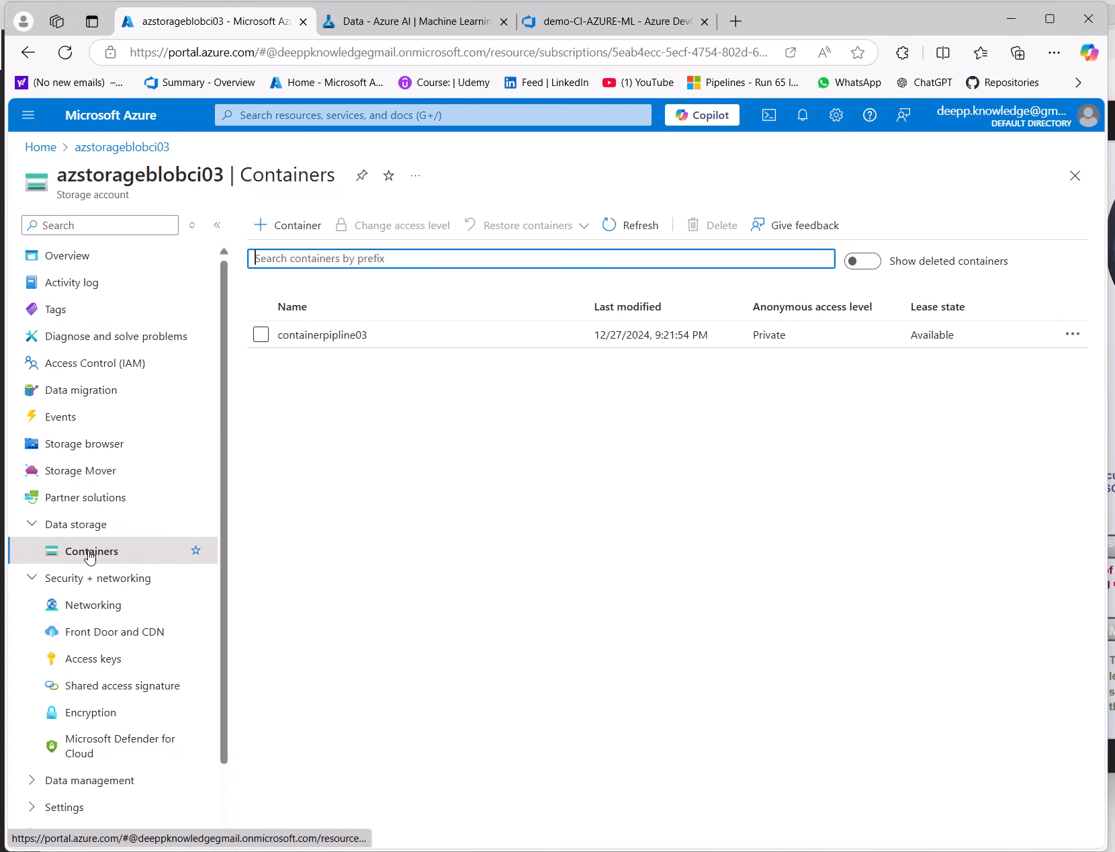
click(94, 659)
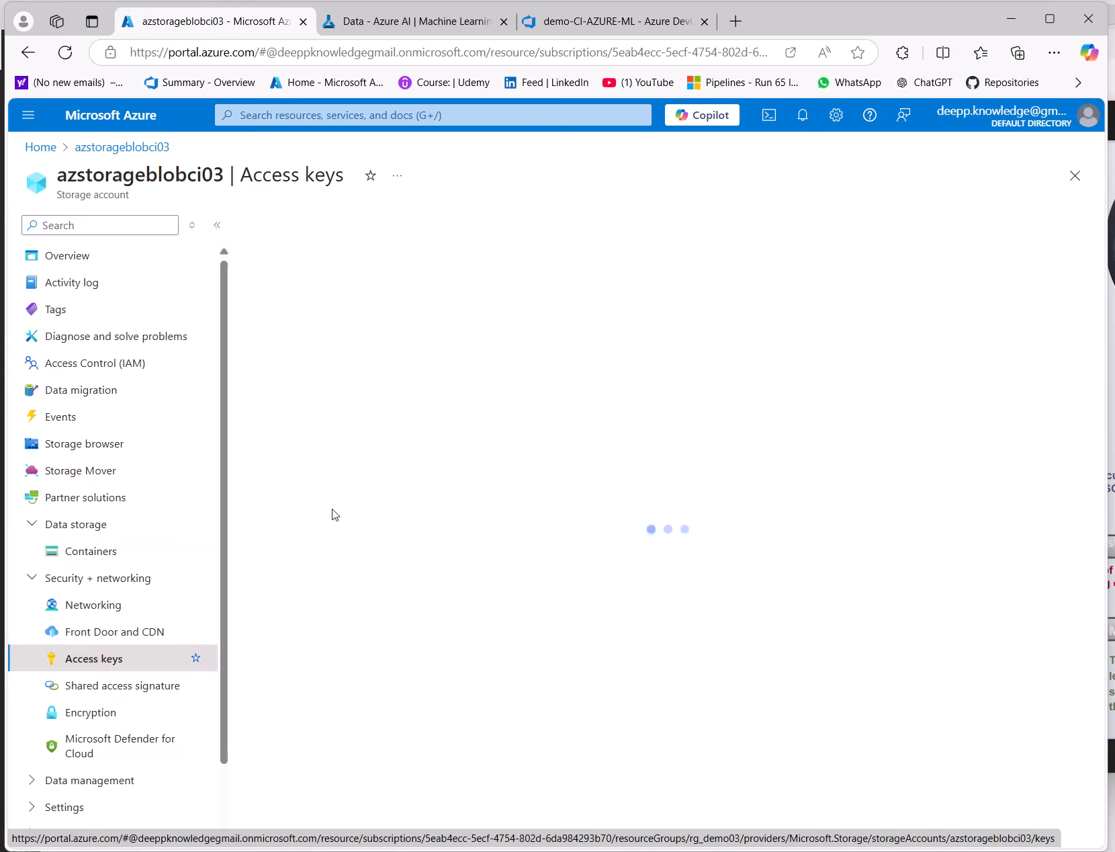
click(717, 492)
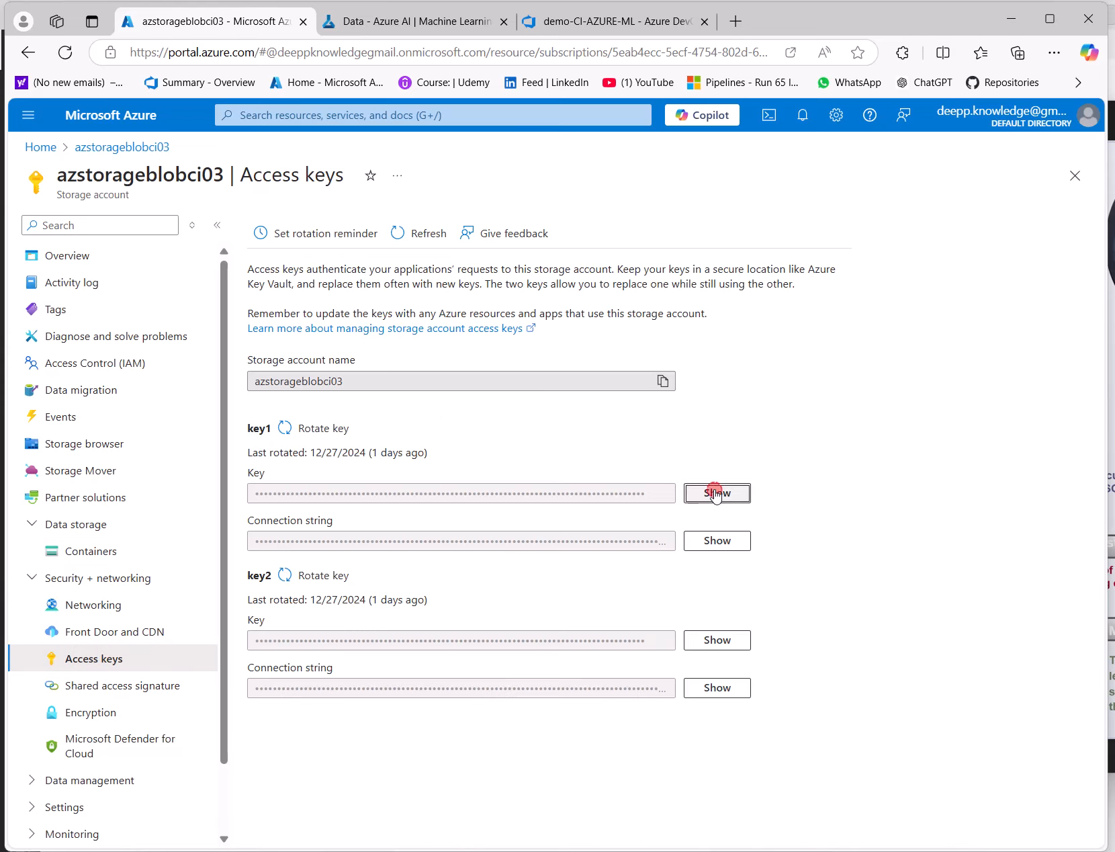
click(665, 494)
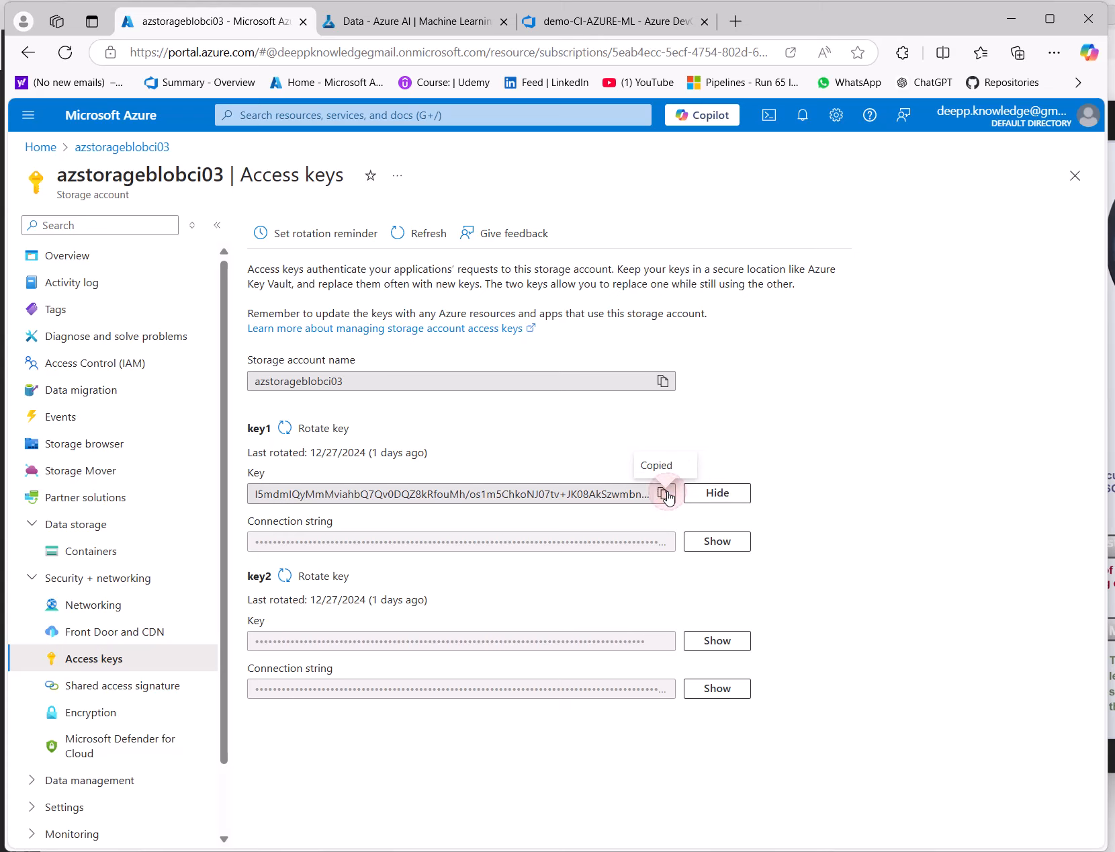
- Back in Machine Learning Studio, paste the account key, create the datastore, and dismiss the browser's offer to update the saved password
click(411, 24)
click(624, 703)
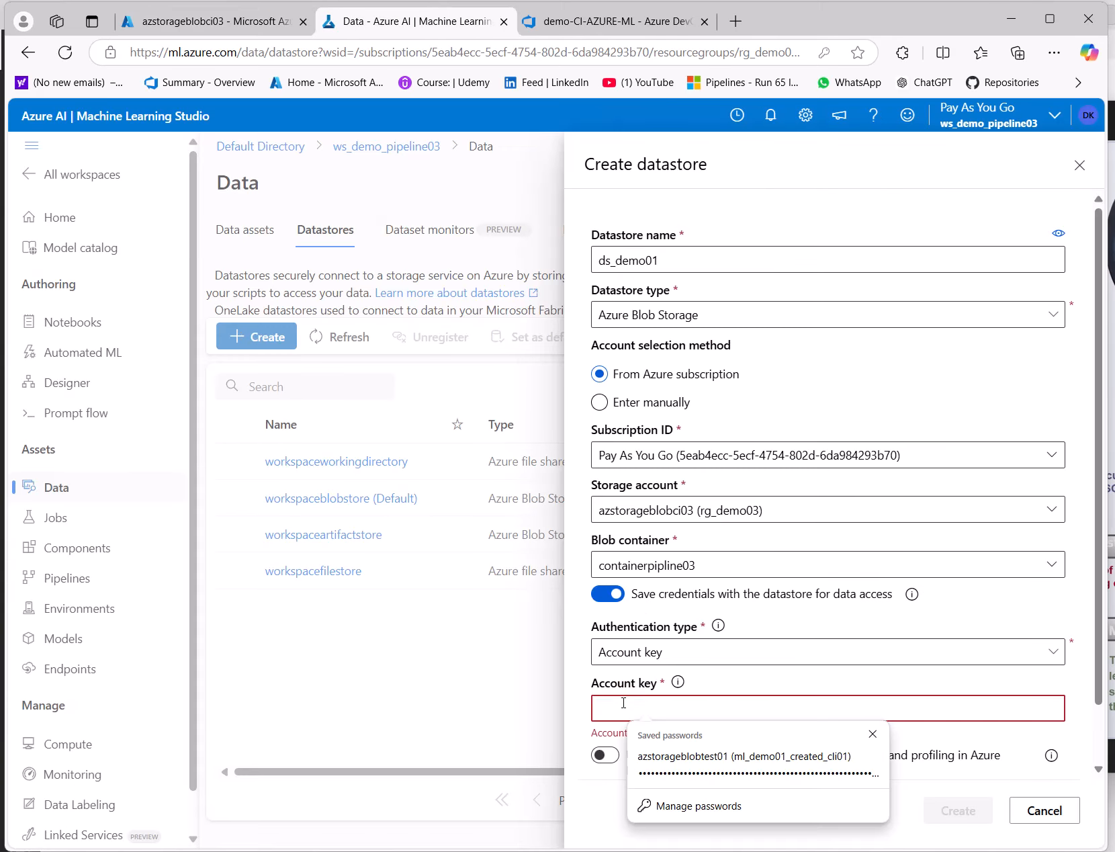
key(ctrl+v)
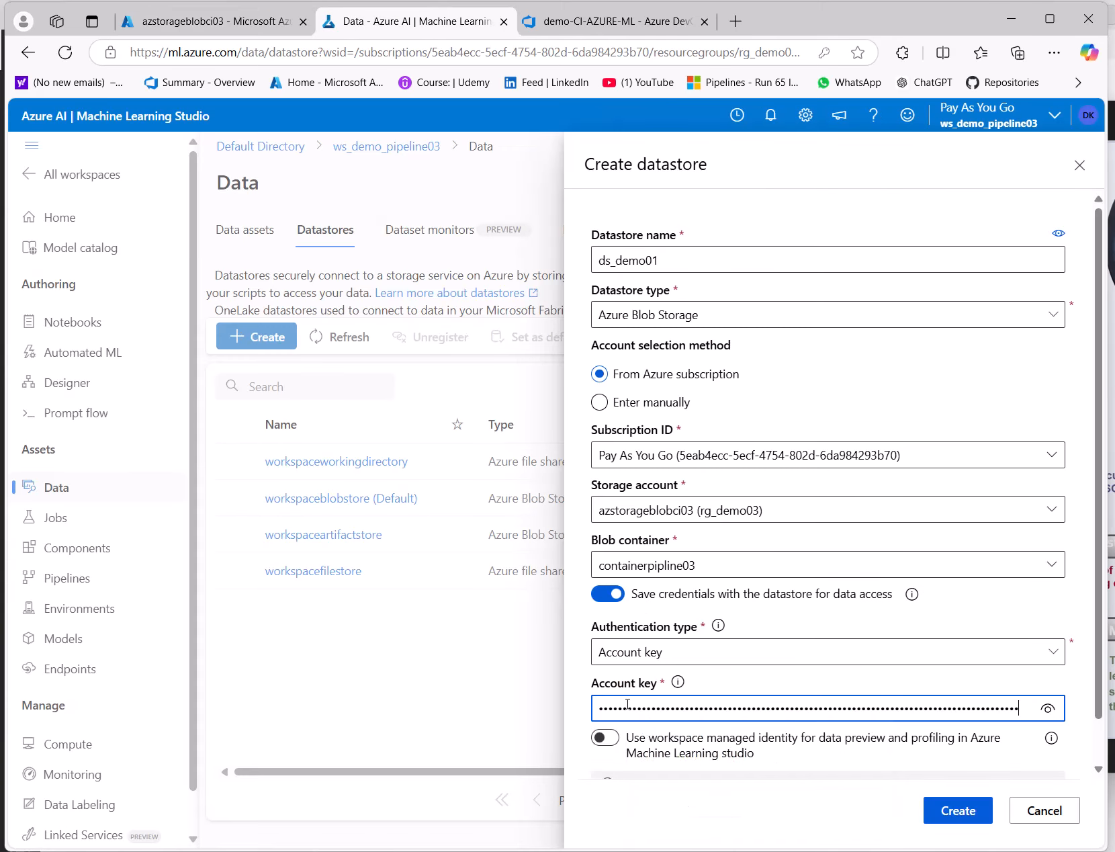
click(968, 813)
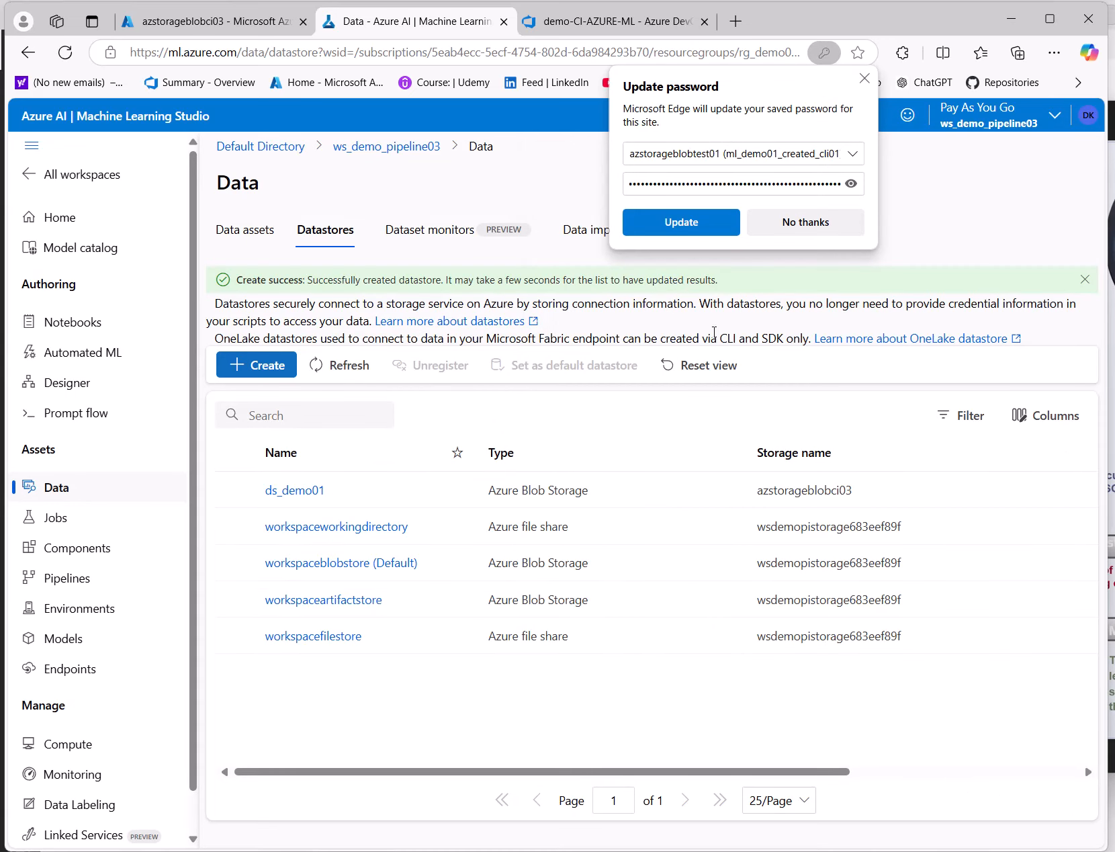
click(864, 79)
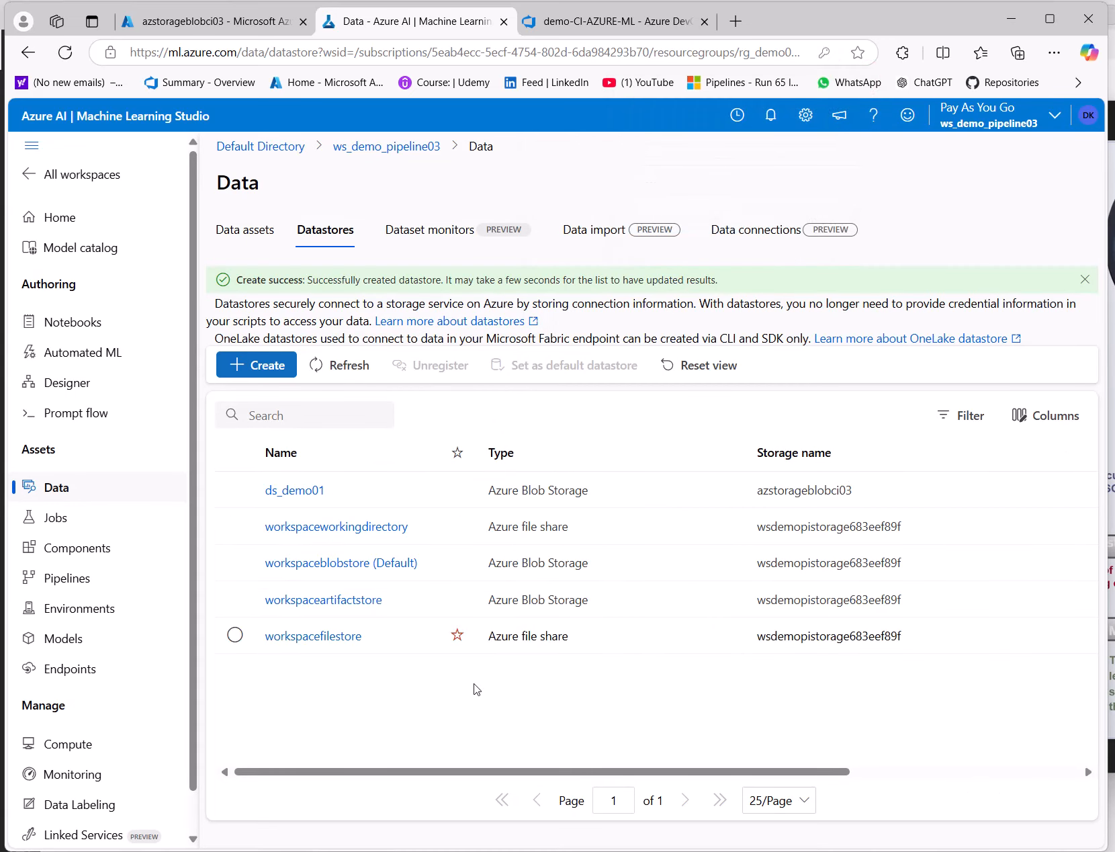
- Open the ds_demo01 datastore and preview Date_Fruit_Datasets.csv from its data folder
click(289, 496)
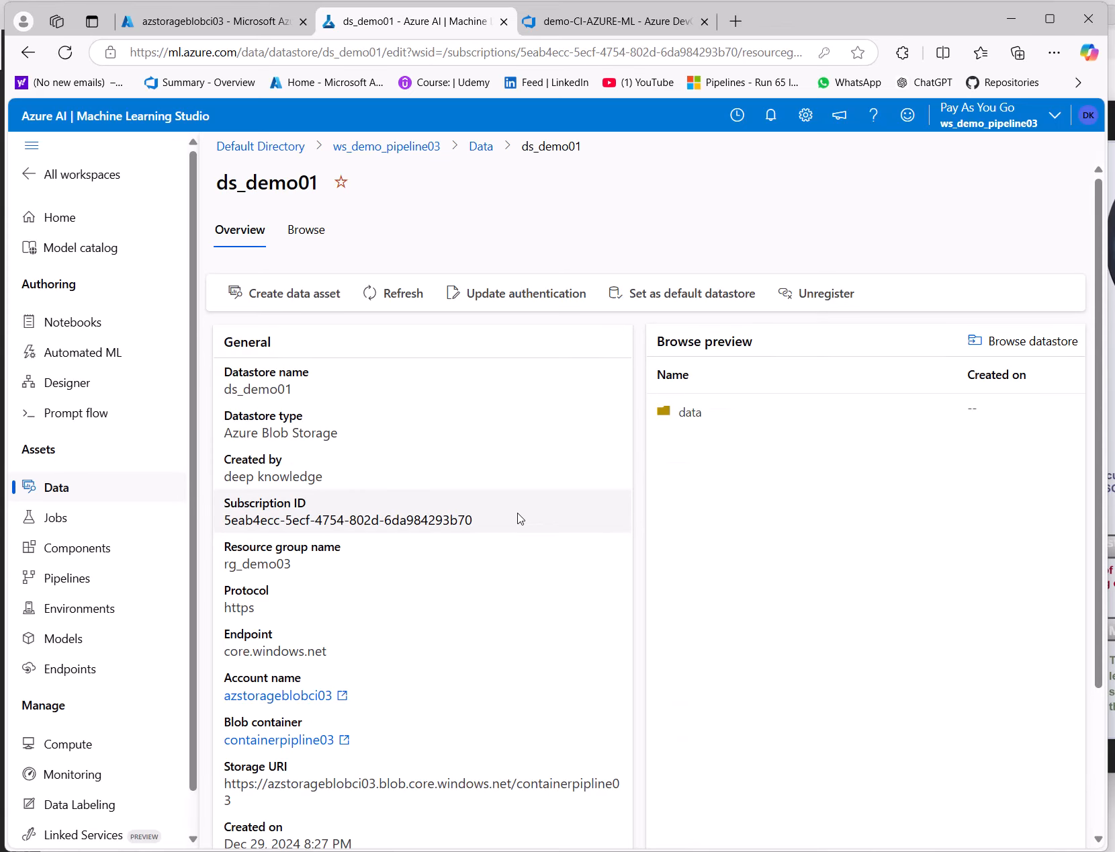
click(686, 413)
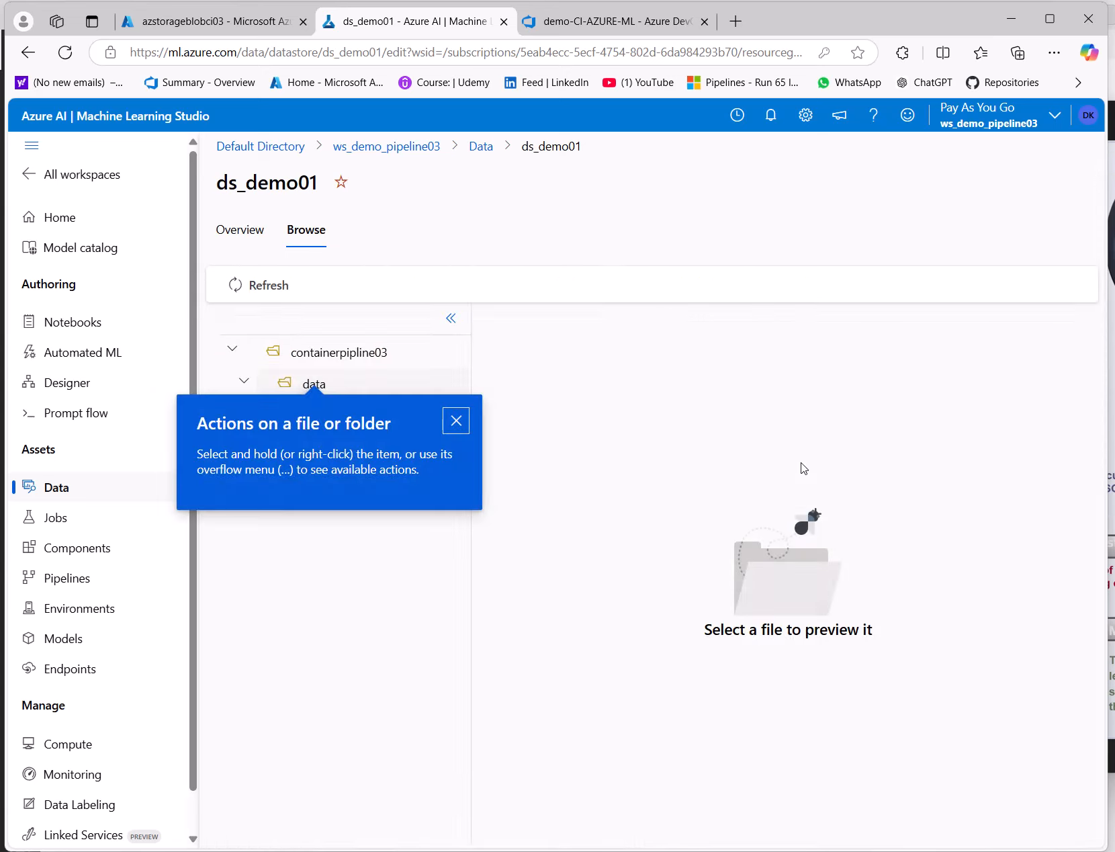
click(457, 421)
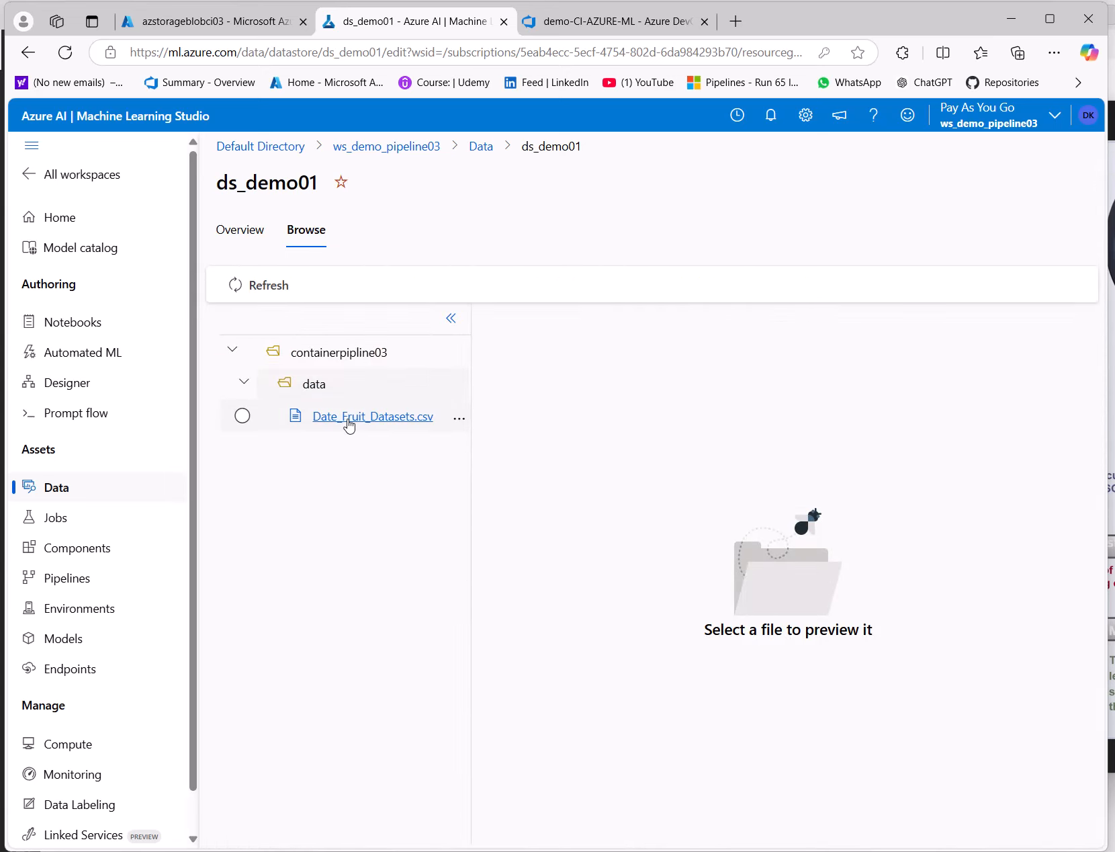
click(328, 421)
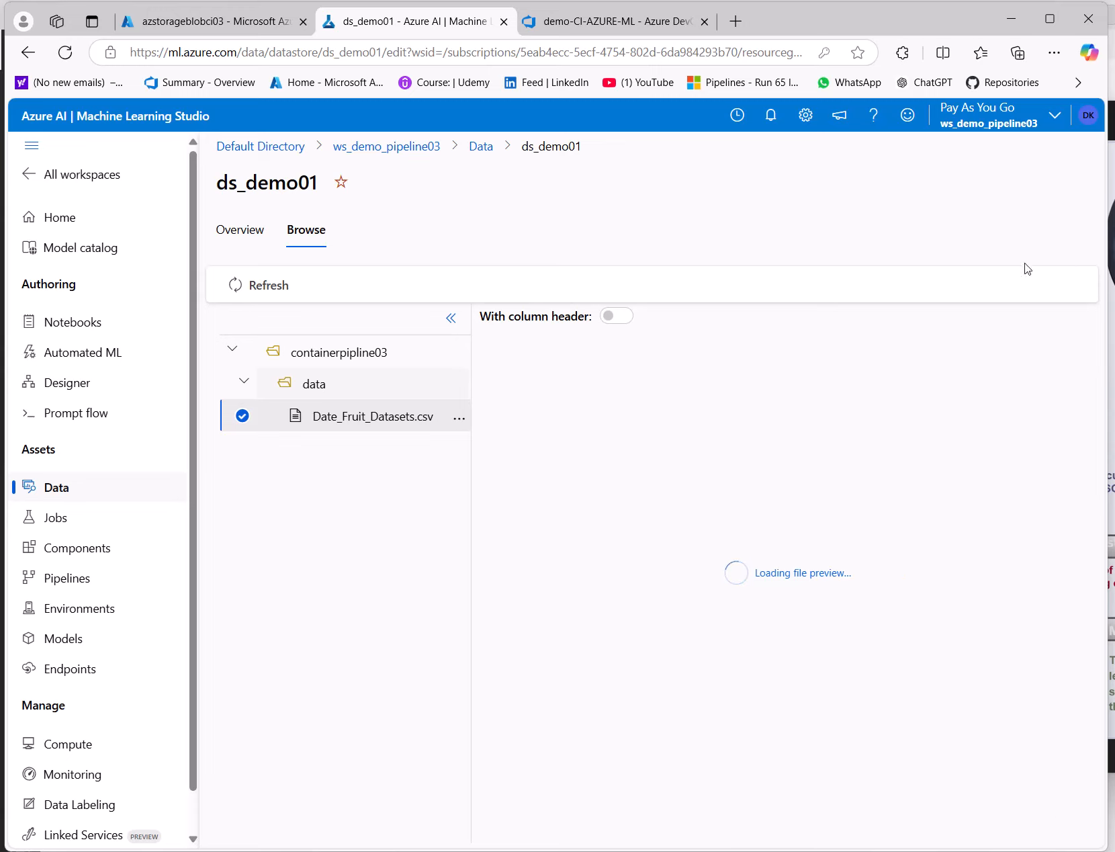
- Collapse and re-expand the data folder in containerpipline03, and select Date_Fruit_Datasets.csv again to load its preview
click(1049, 18)
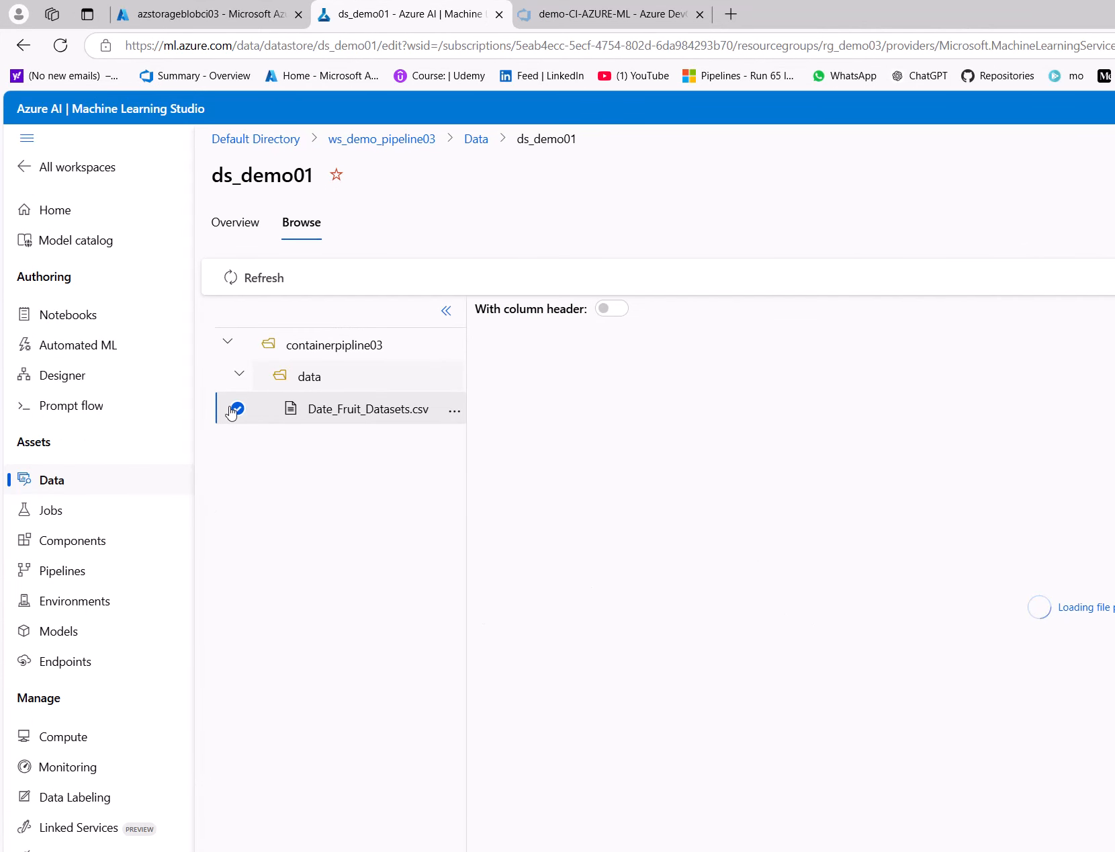
click(240, 373)
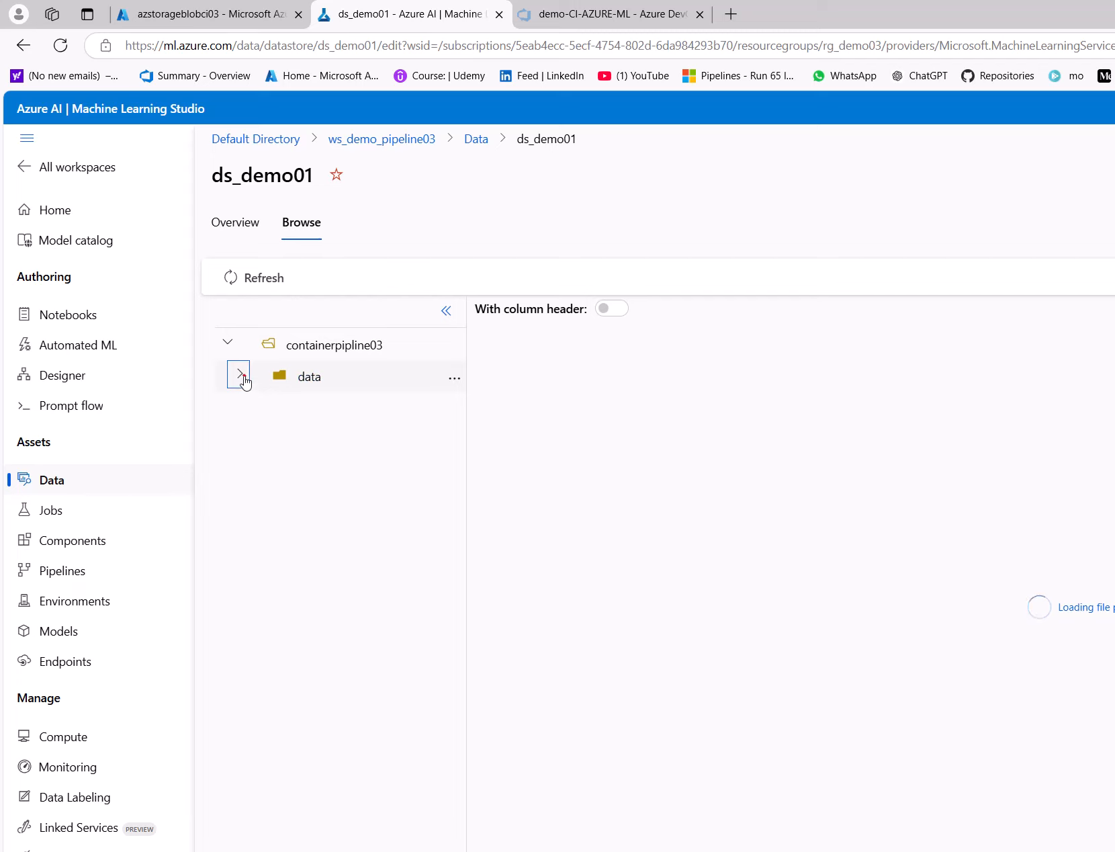
click(240, 373)
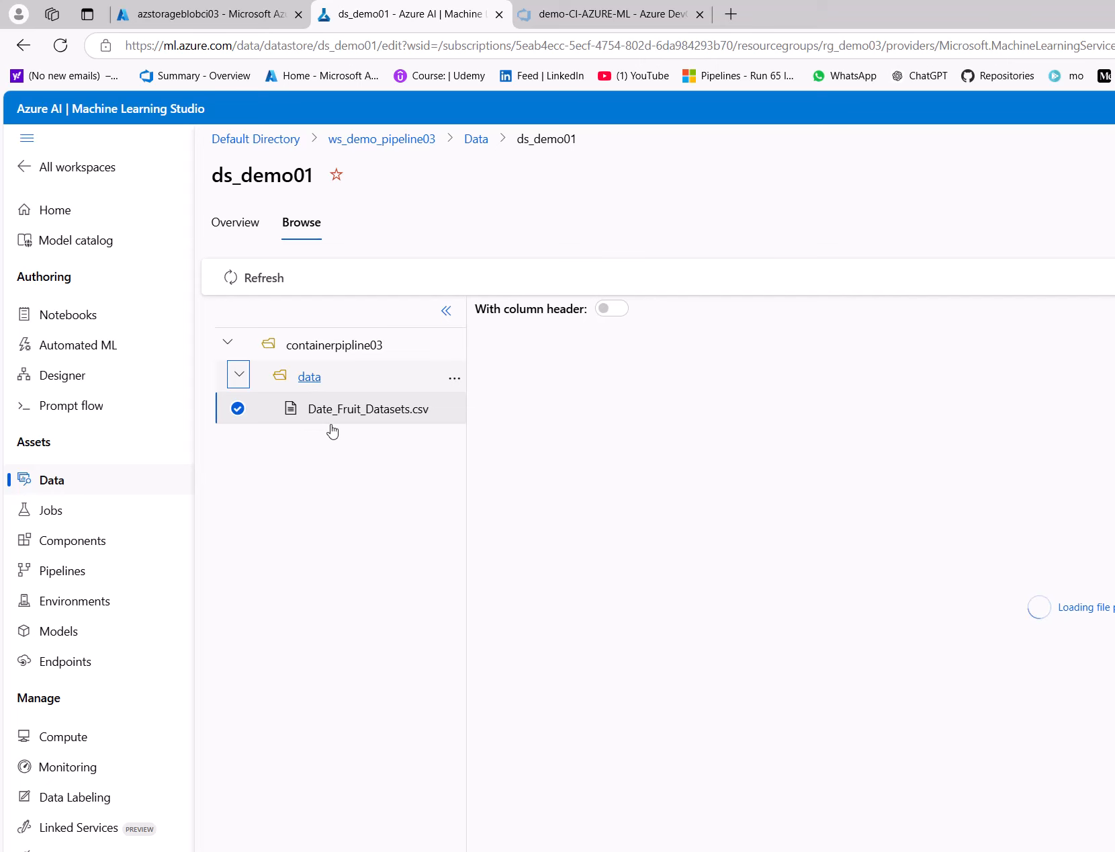
click(351, 416)
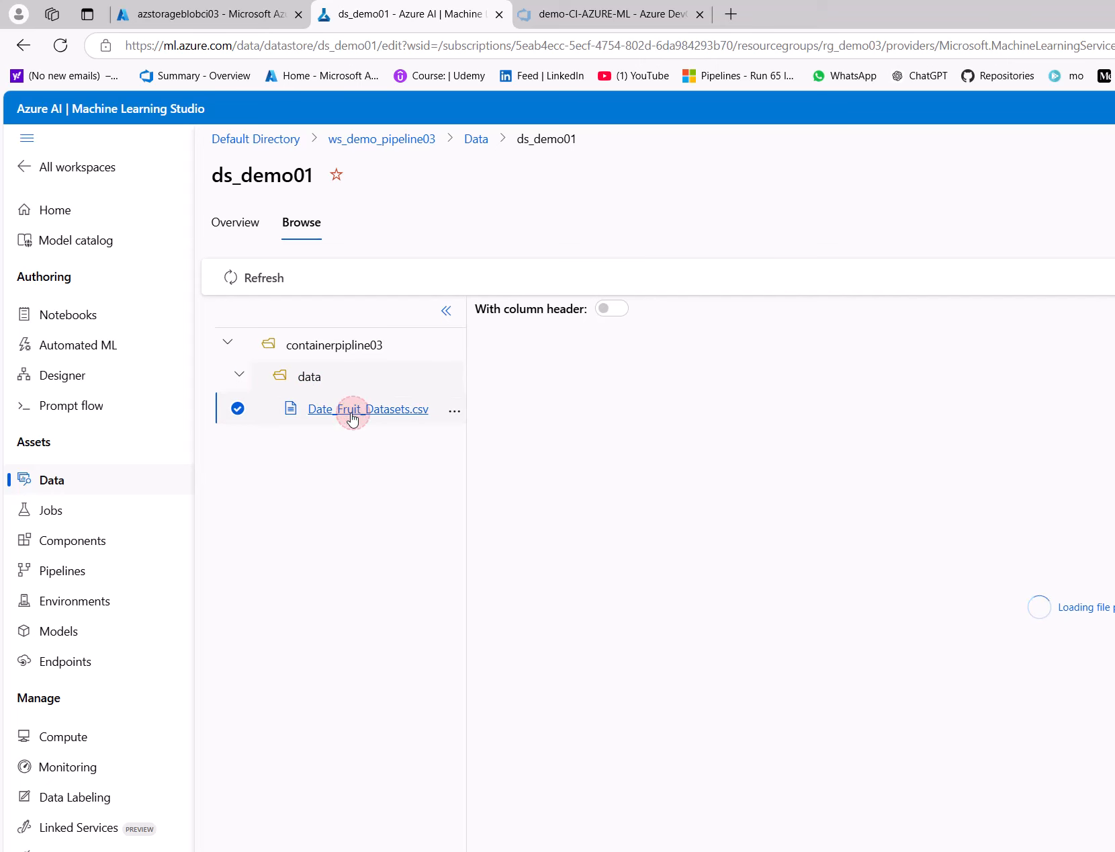
click(322, 374)
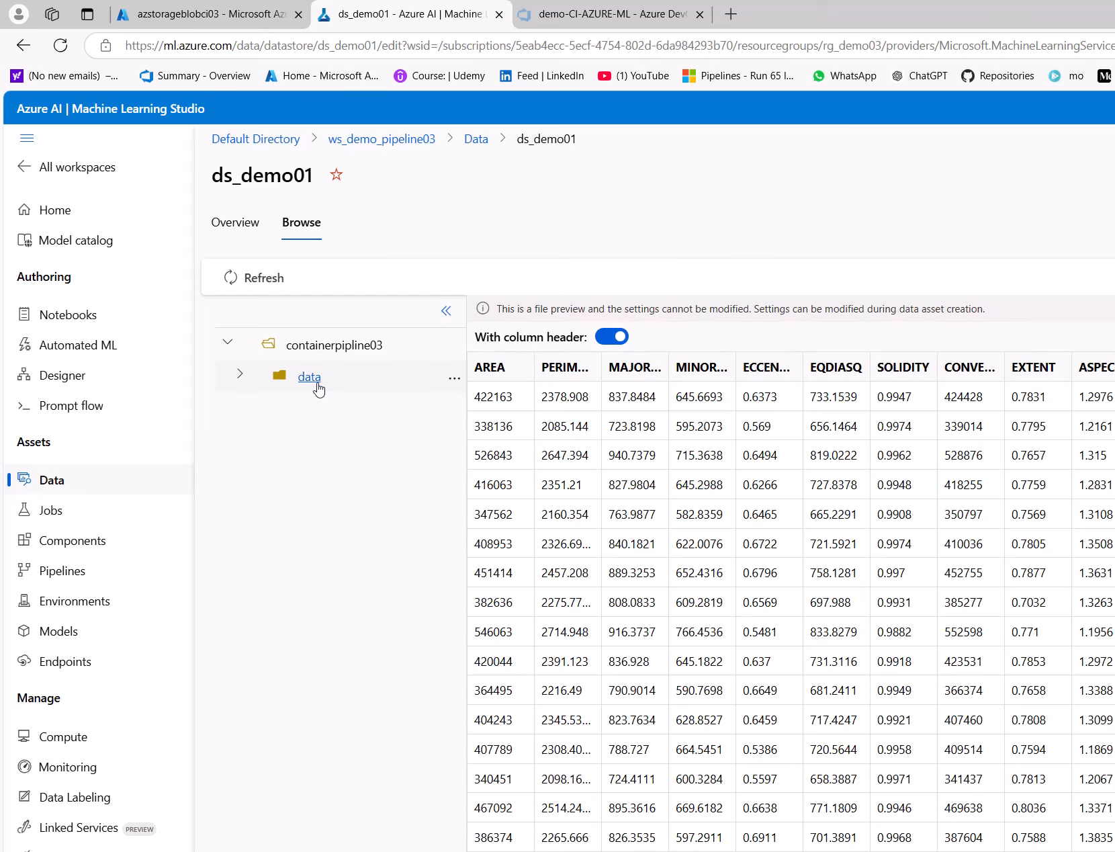
click(316, 375)
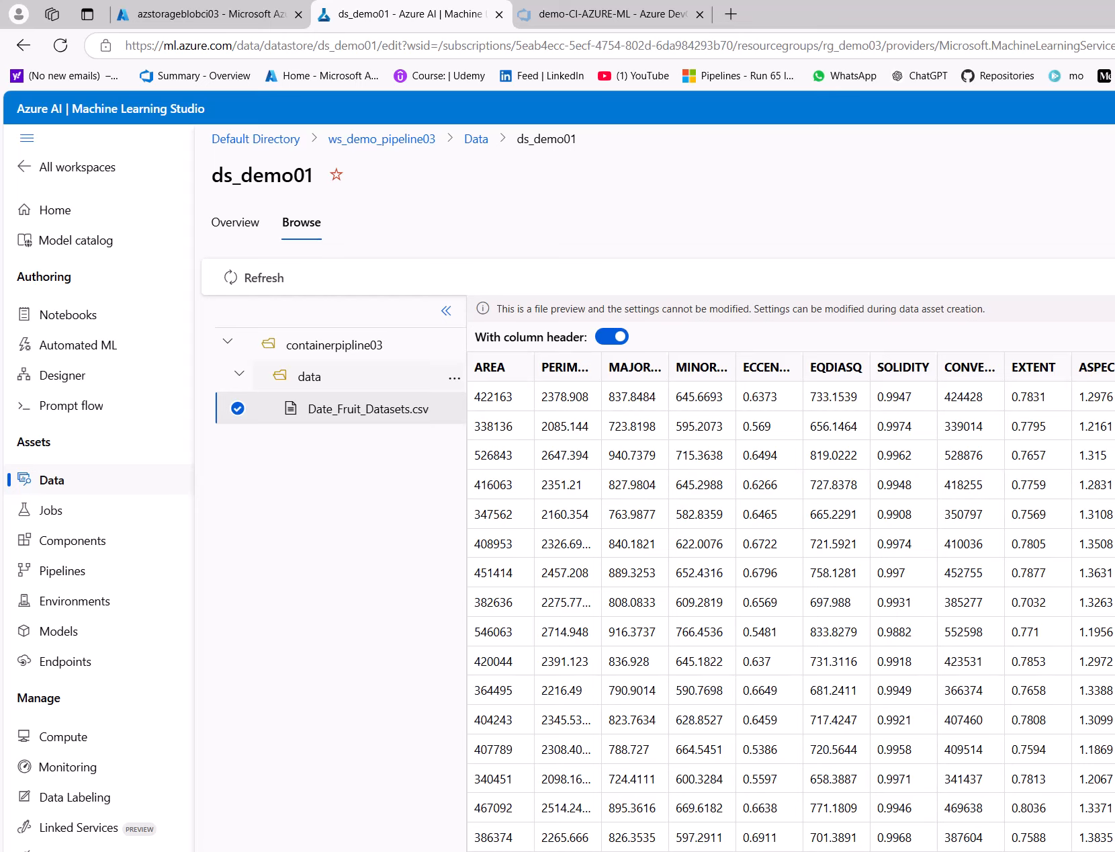
key(super+Down)
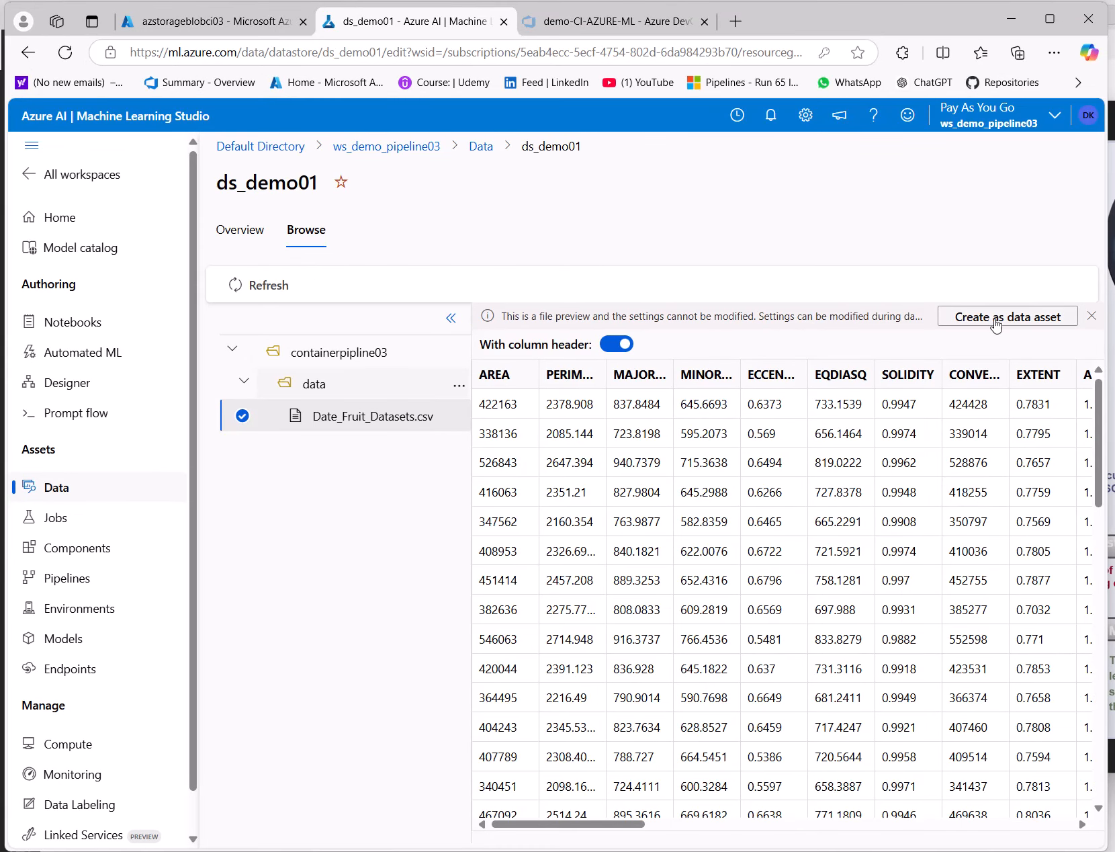
- Dismiss the file preview notice and look through the rows of Date_Fruit_Datasets.csv
click(1094, 317)
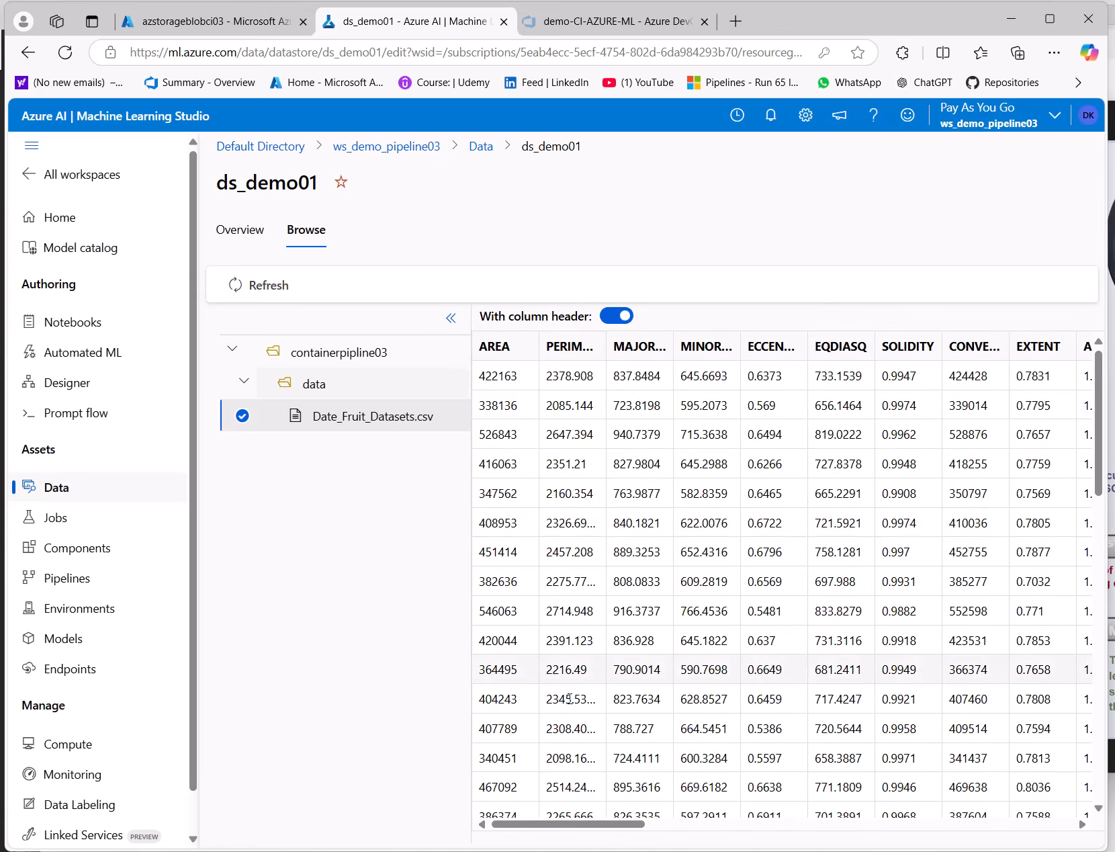
scroll(613, 771, down, 15)
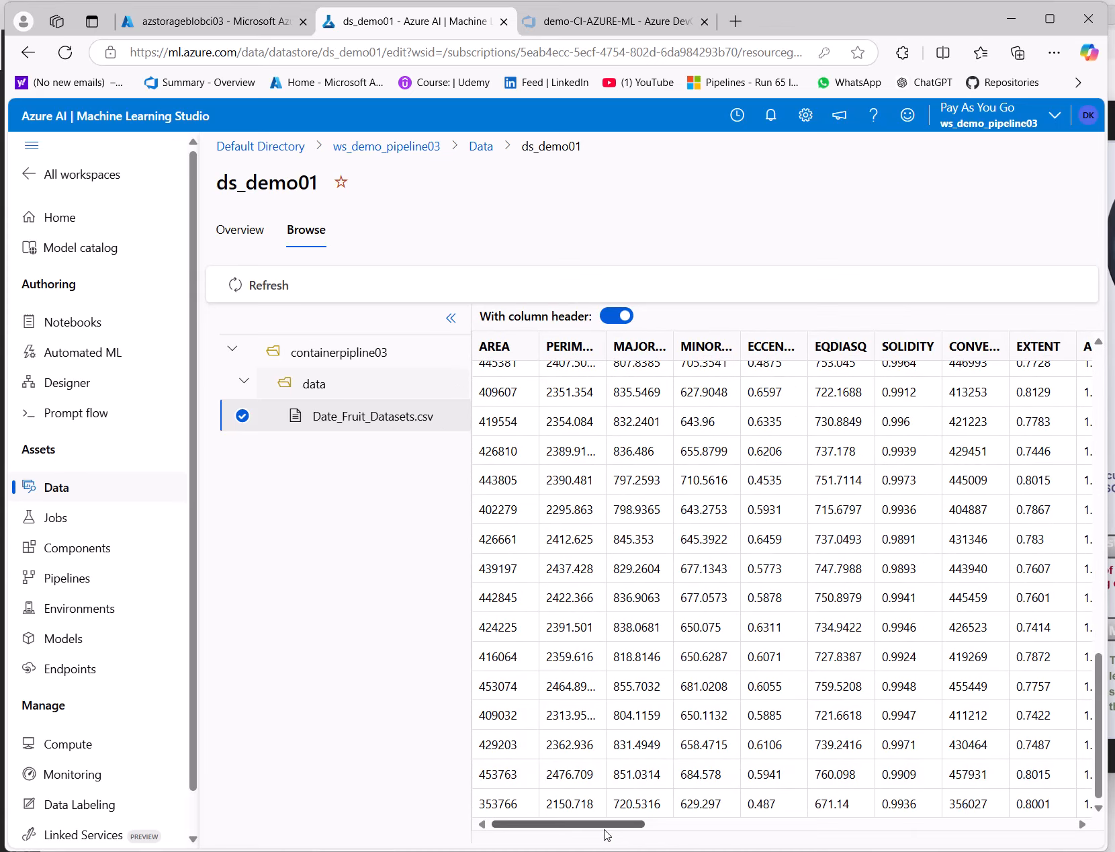
drag(613, 824, 308, 610)
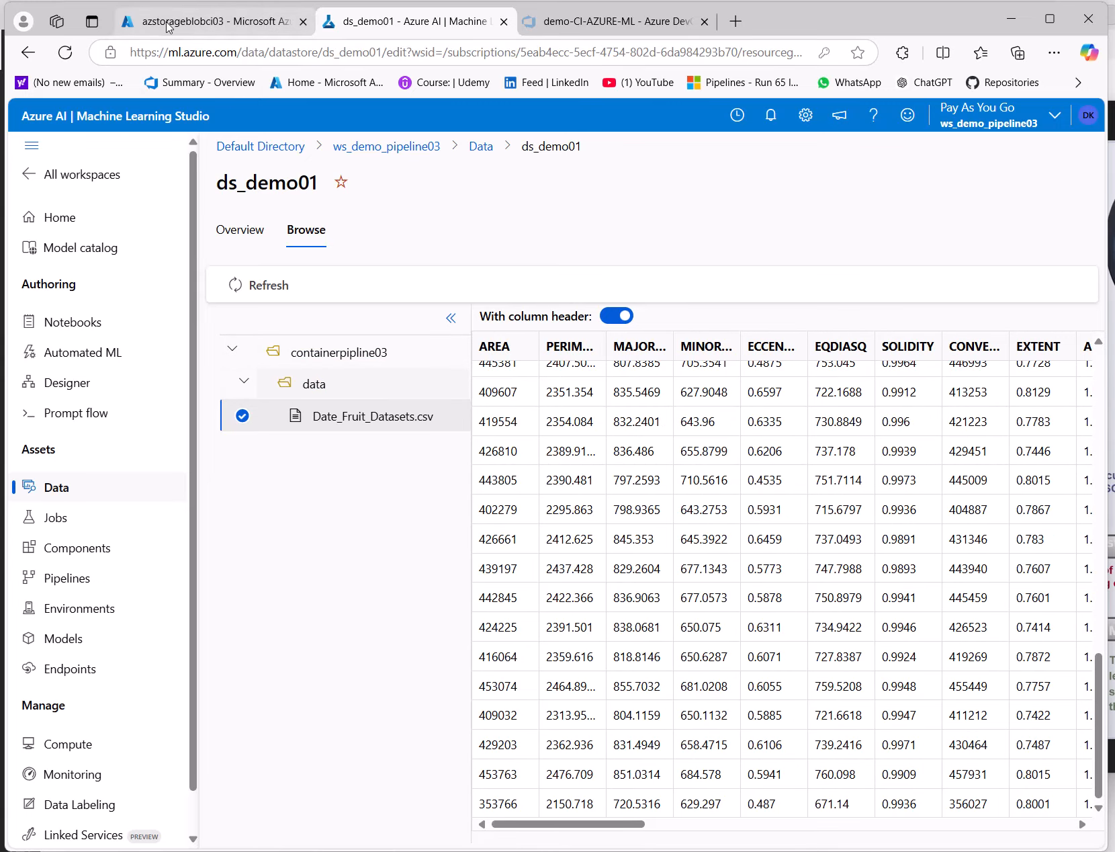
mouse_move(157, 27)
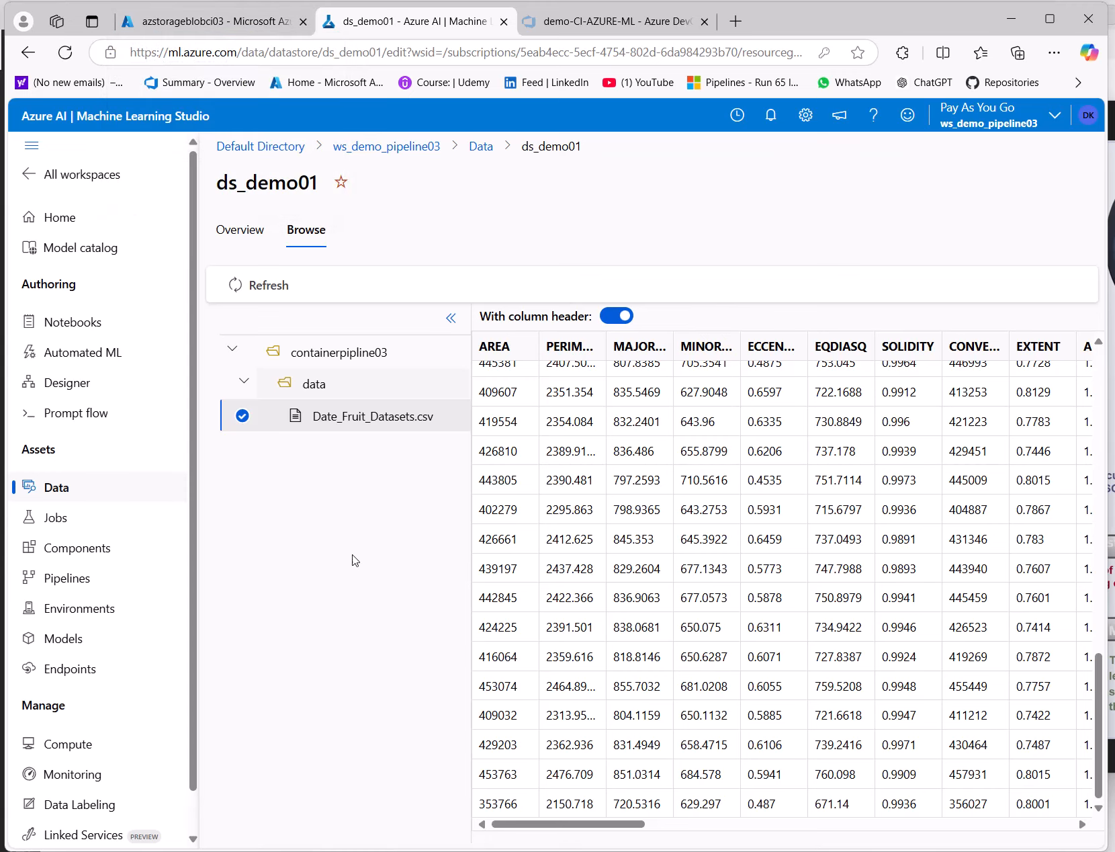
- Visit the ws_demo_pipeline03 workspace home, and return to ds_demo01 to open its overview
click(395, 149)
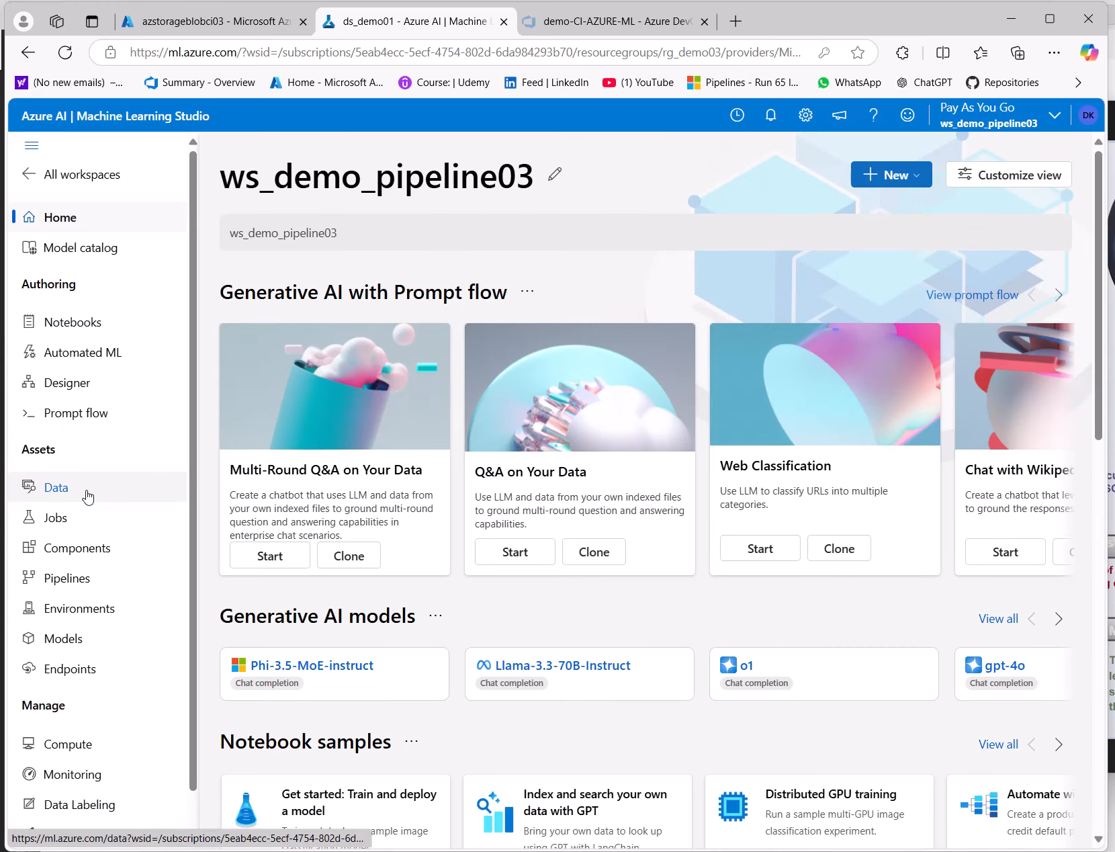
click(56, 498)
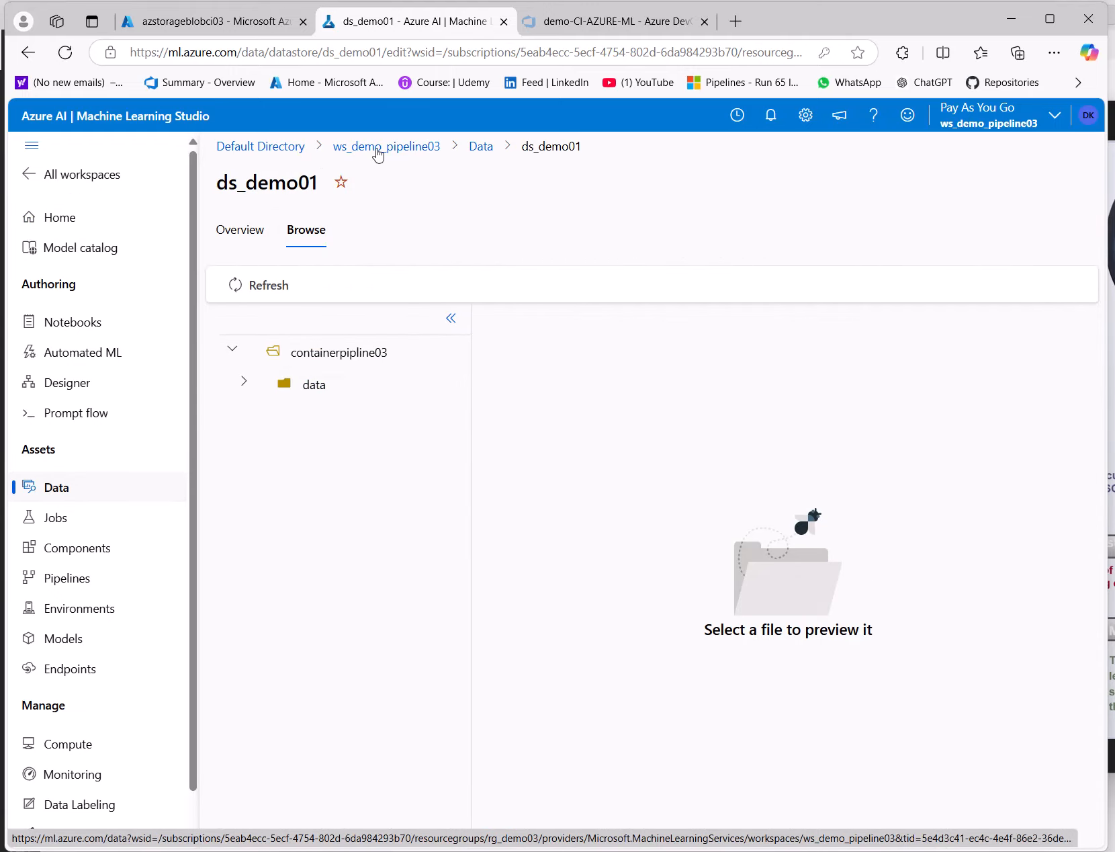
click(238, 238)
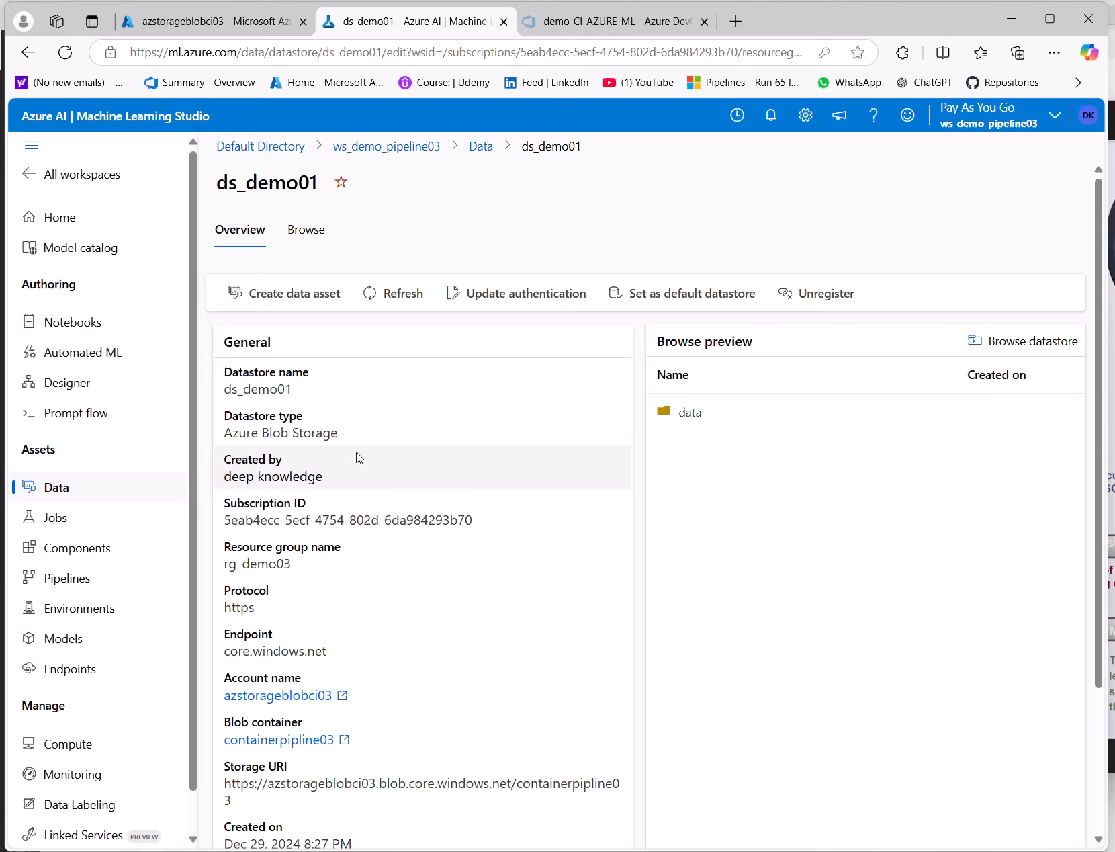
- Review the general details of ds_demo01, including its name, type, creator, resource group and account, and return to the list of datastores
double_click(253, 389)
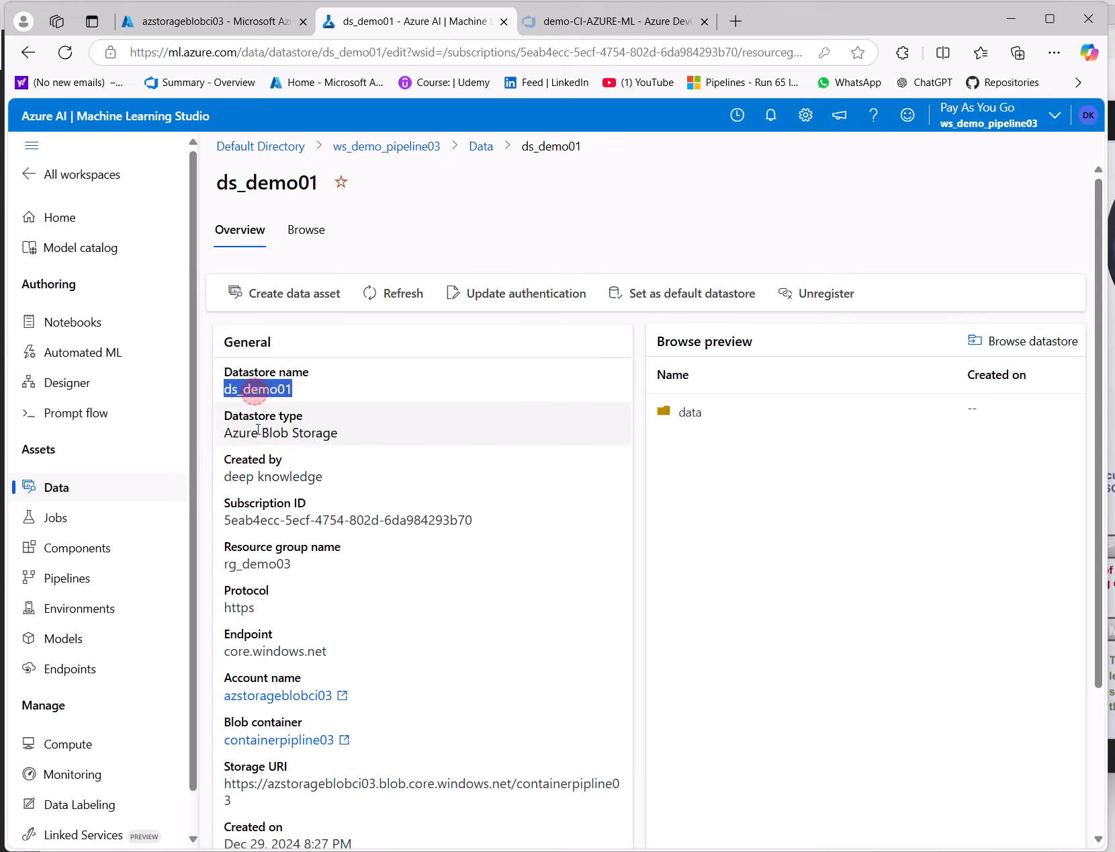
drag(232, 432, 356, 436)
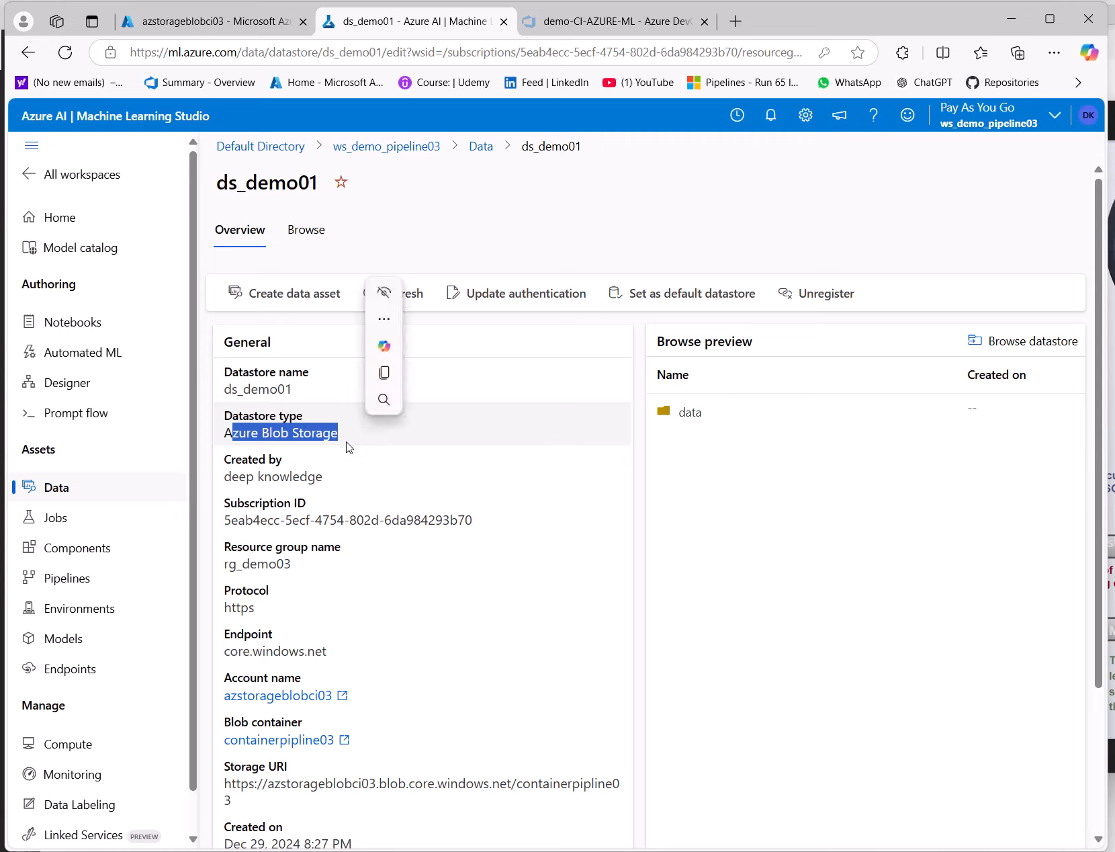
drag(224, 477, 323, 477)
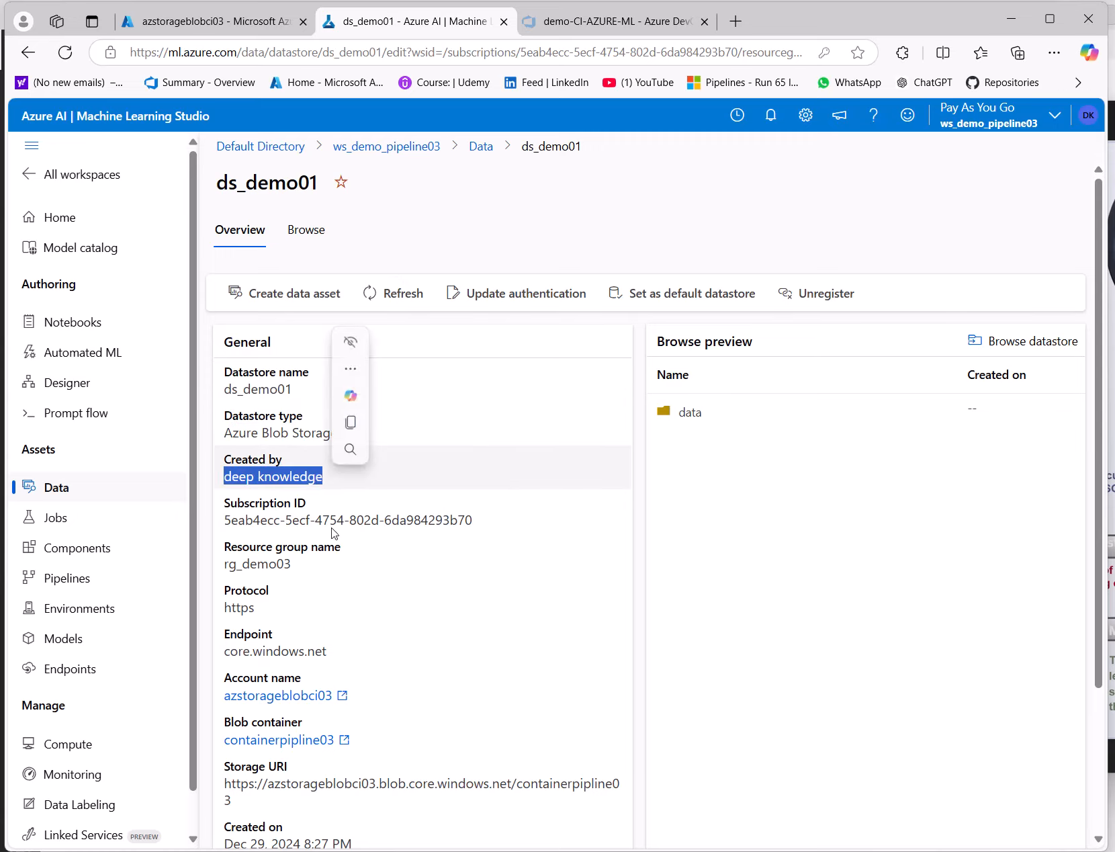
drag(225, 563, 333, 558)
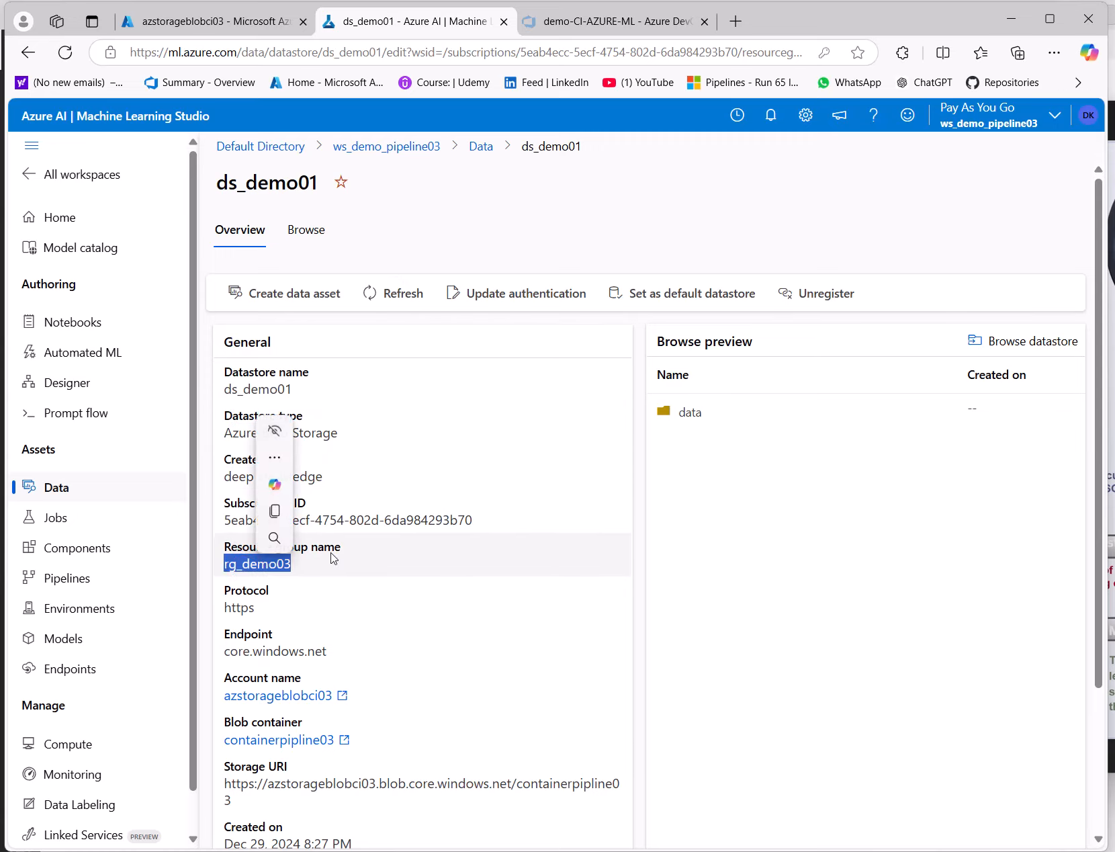
scroll(333, 558, down, 3)
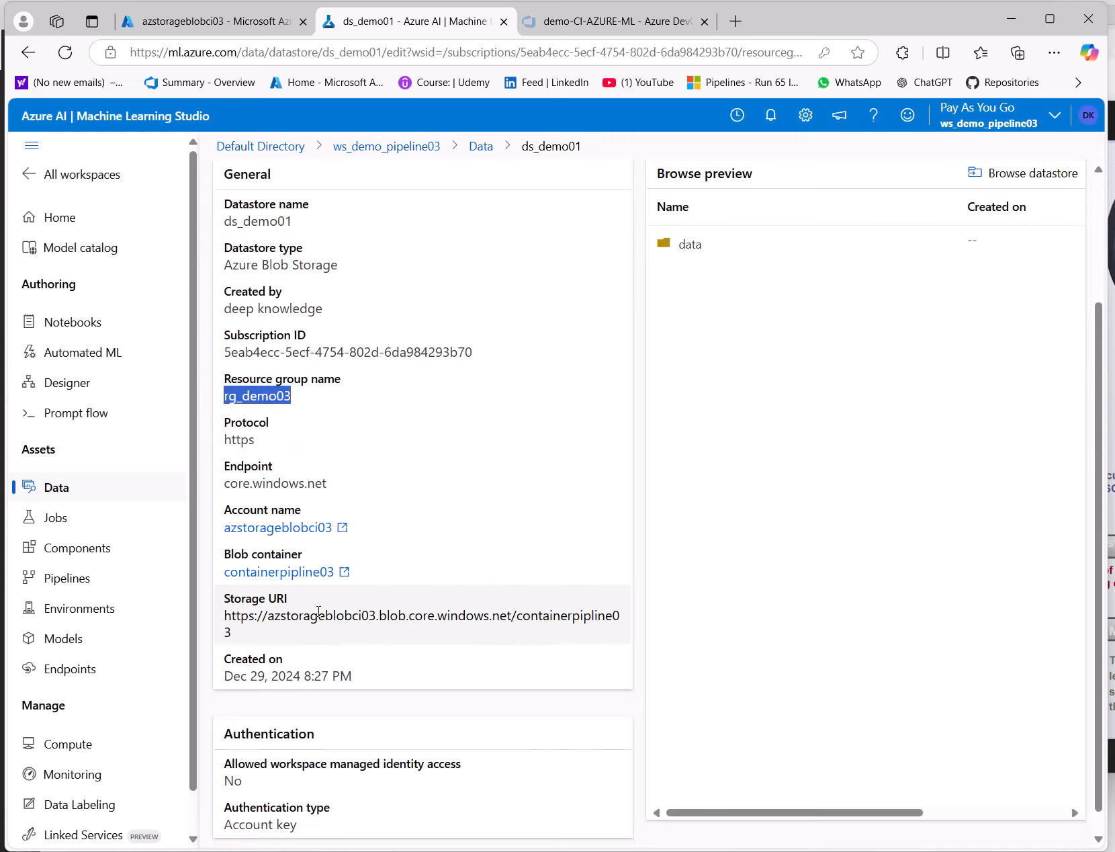
scroll(277, 497, down, 1)
double_click(257, 488)
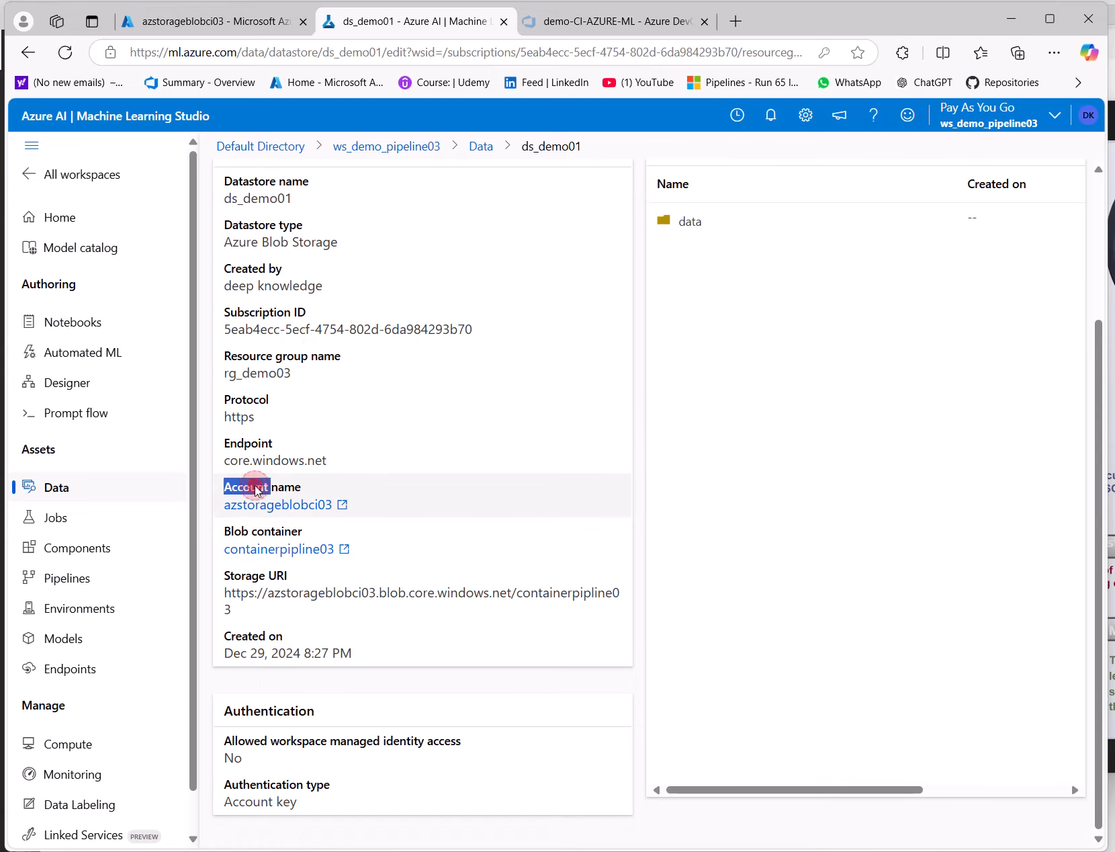
click(451, 504)
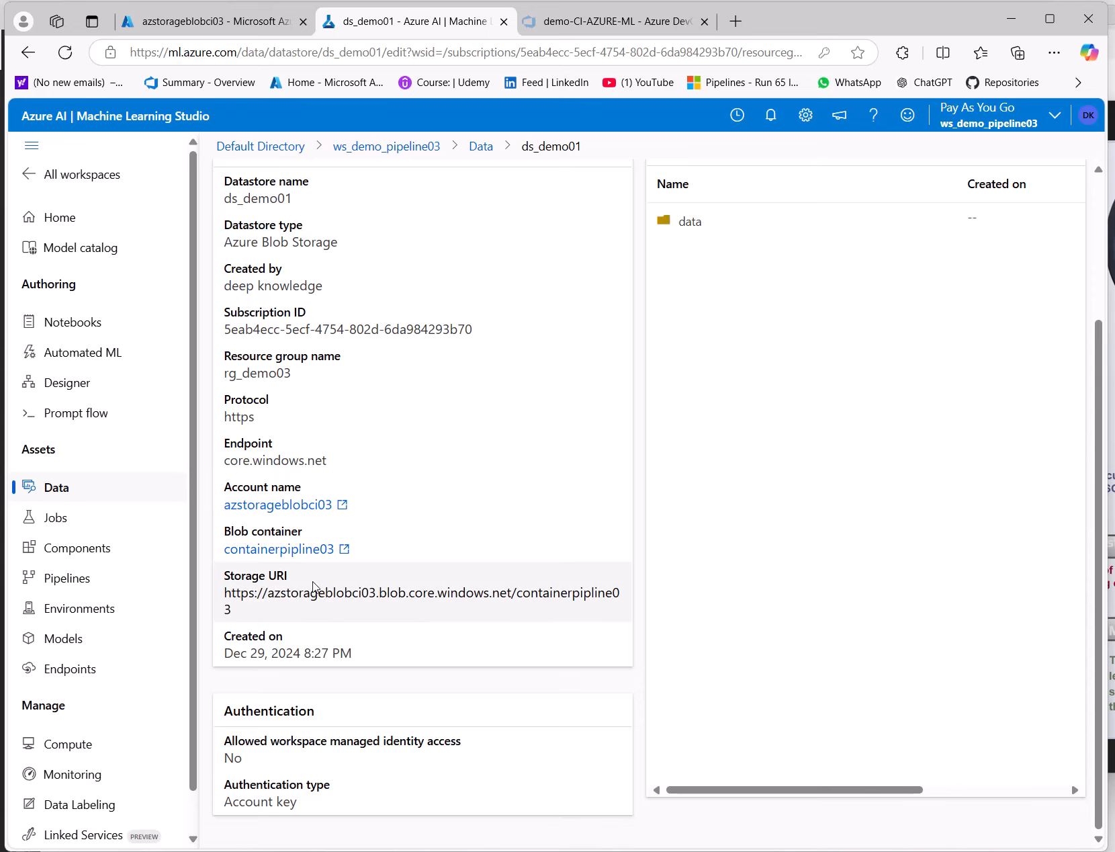
scroll(363, 571, up, 3)
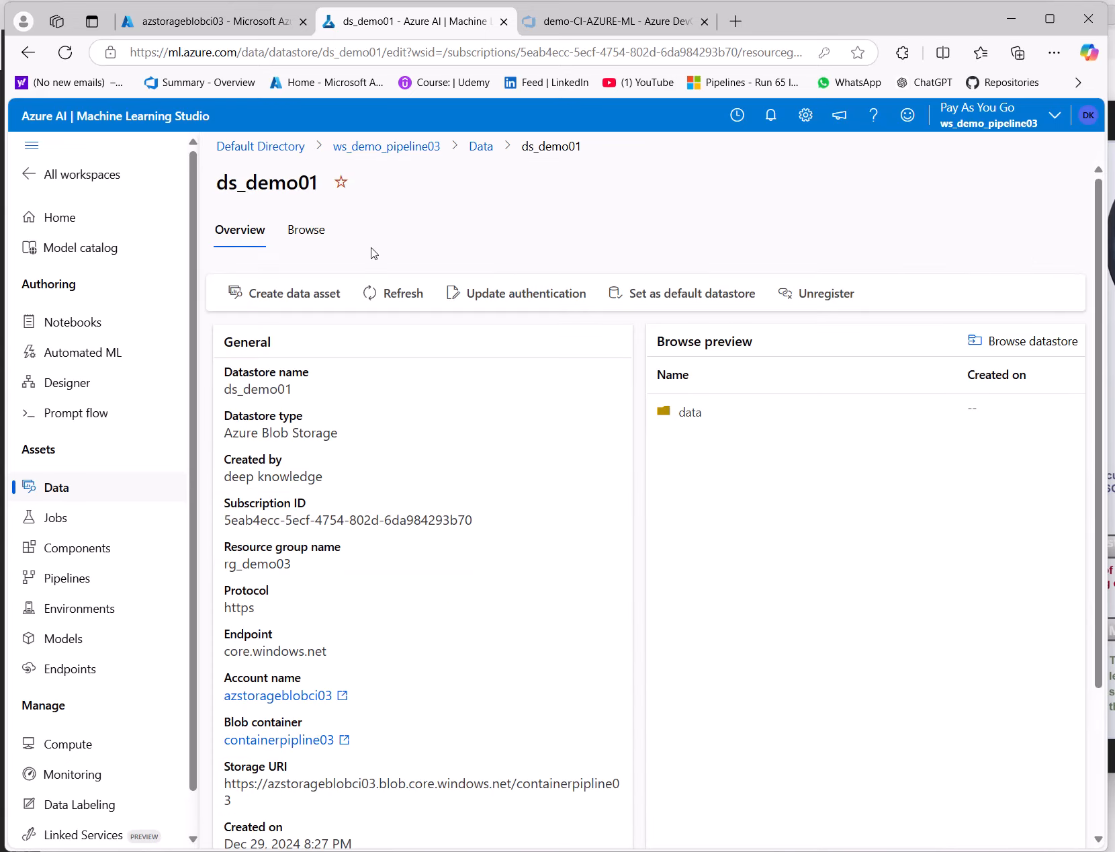
click(480, 148)
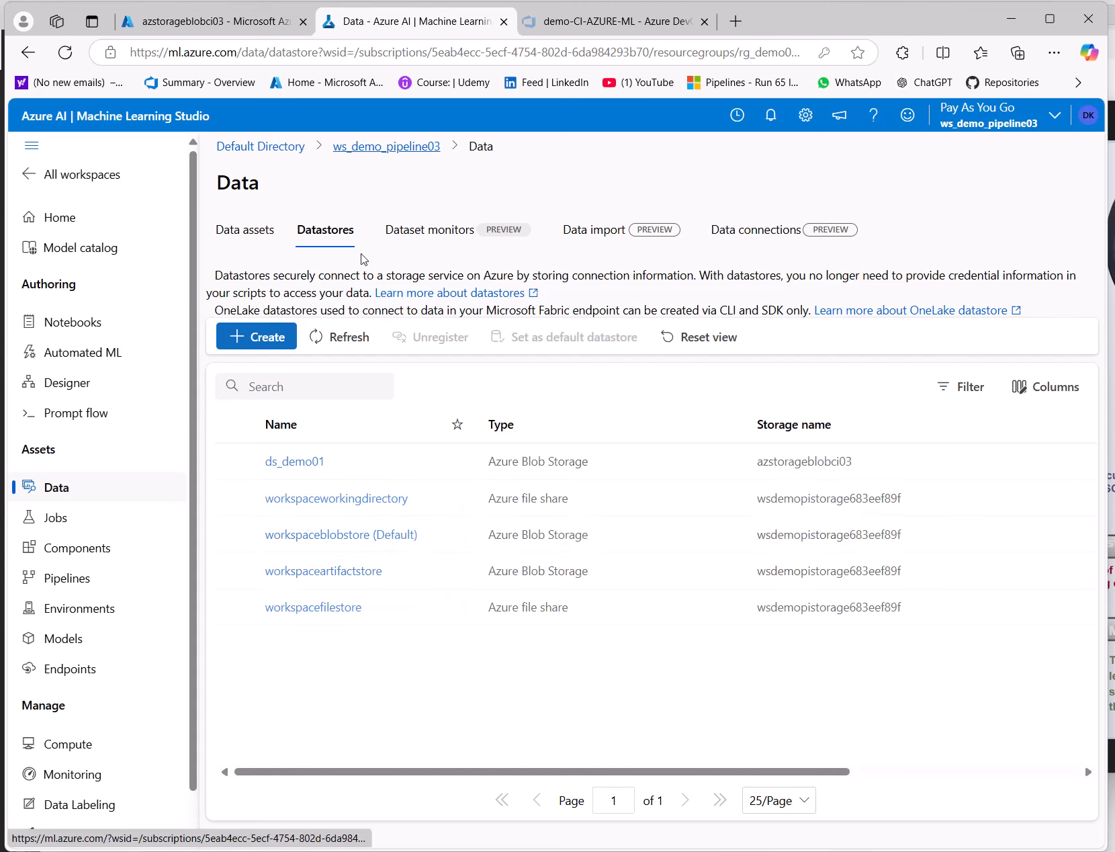
- Start a new Azure Blob Storage datastore and name it dt_demo02
click(255, 336)
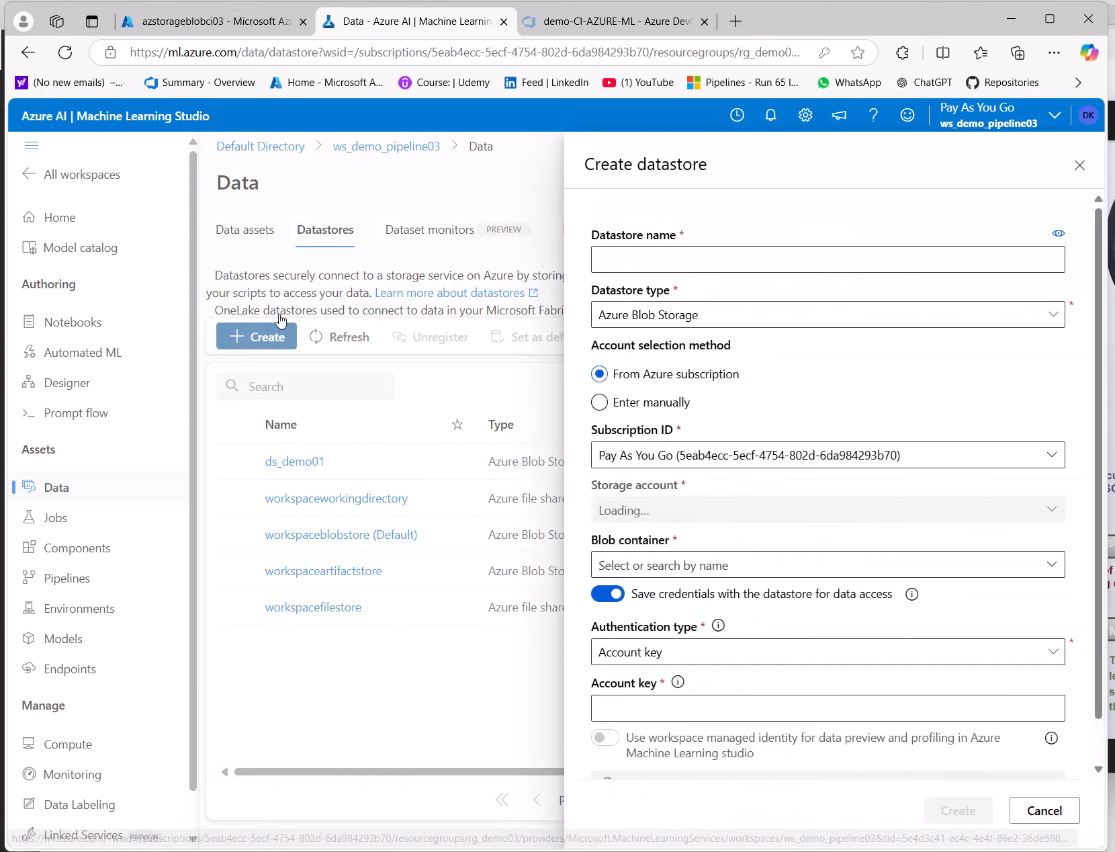
click(667, 262)
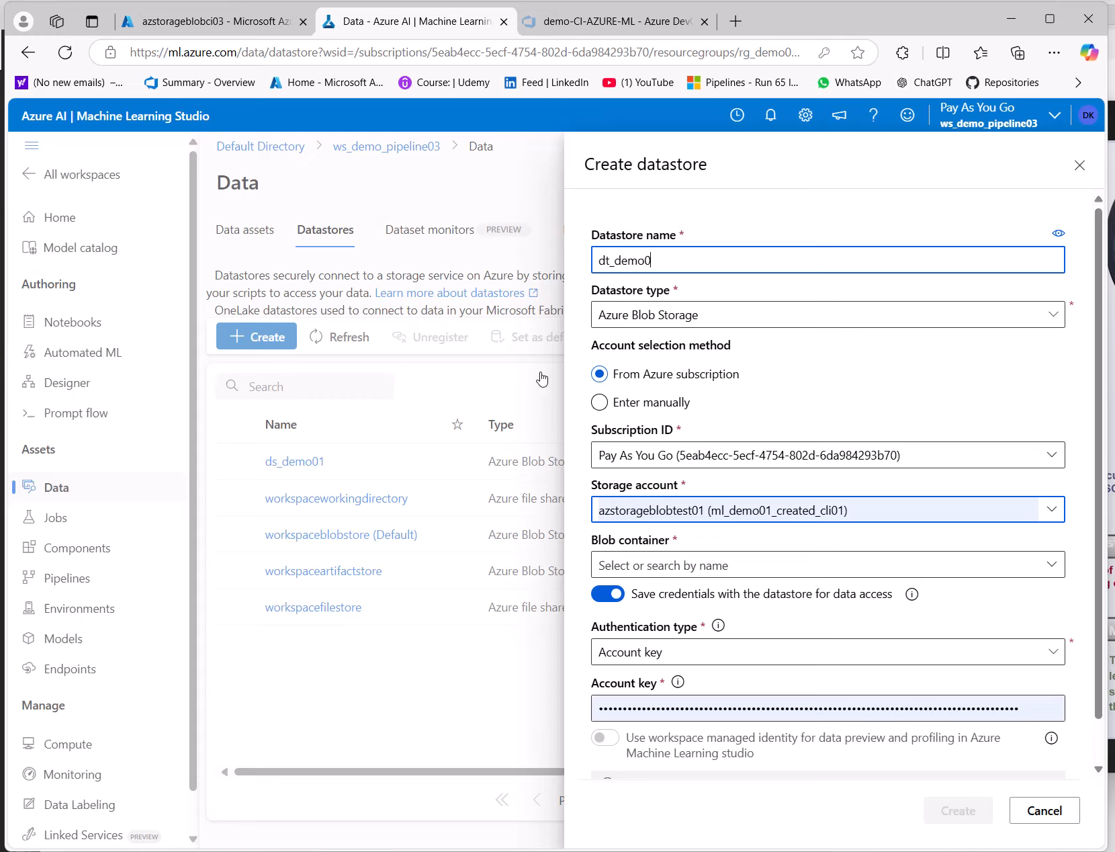
- Try a saved account key shortened by several characters for the datastore, and clear the account key field again
double_click(741, 702)
key(ctrl+v)
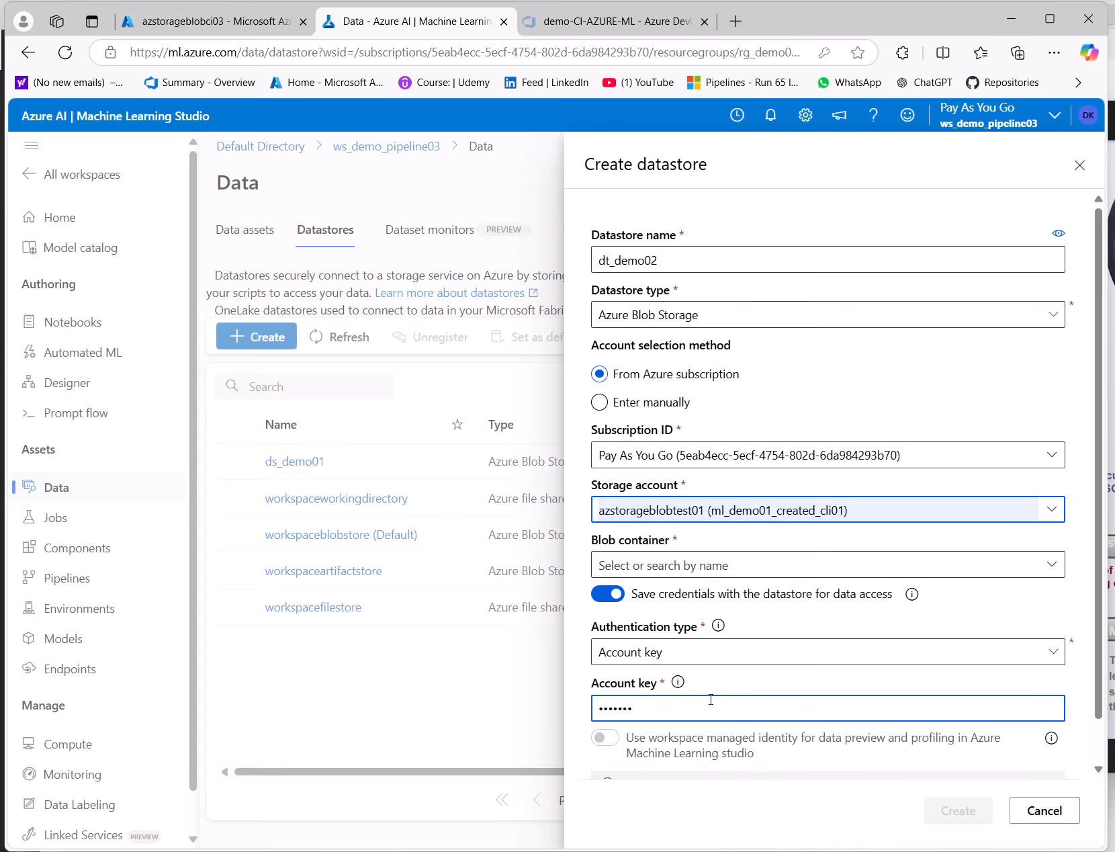
scroll(808, 604, down, 1)
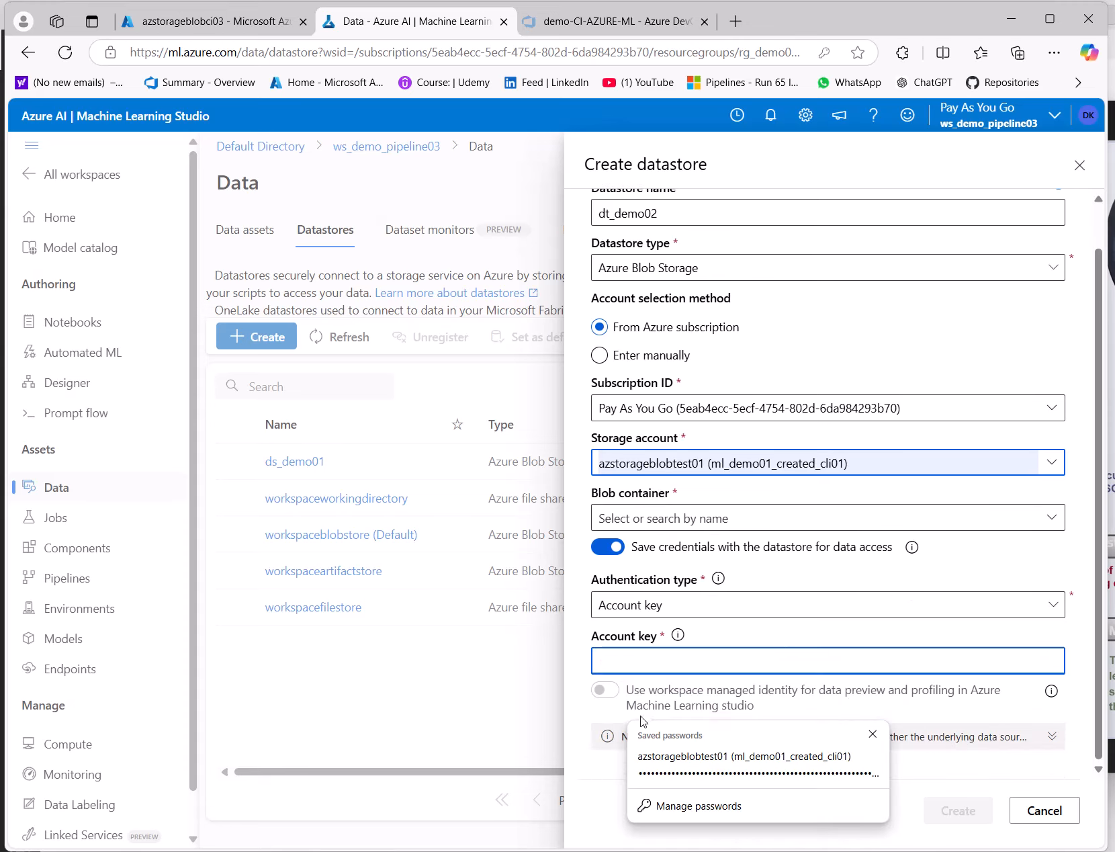
click(732, 638)
click(753, 661)
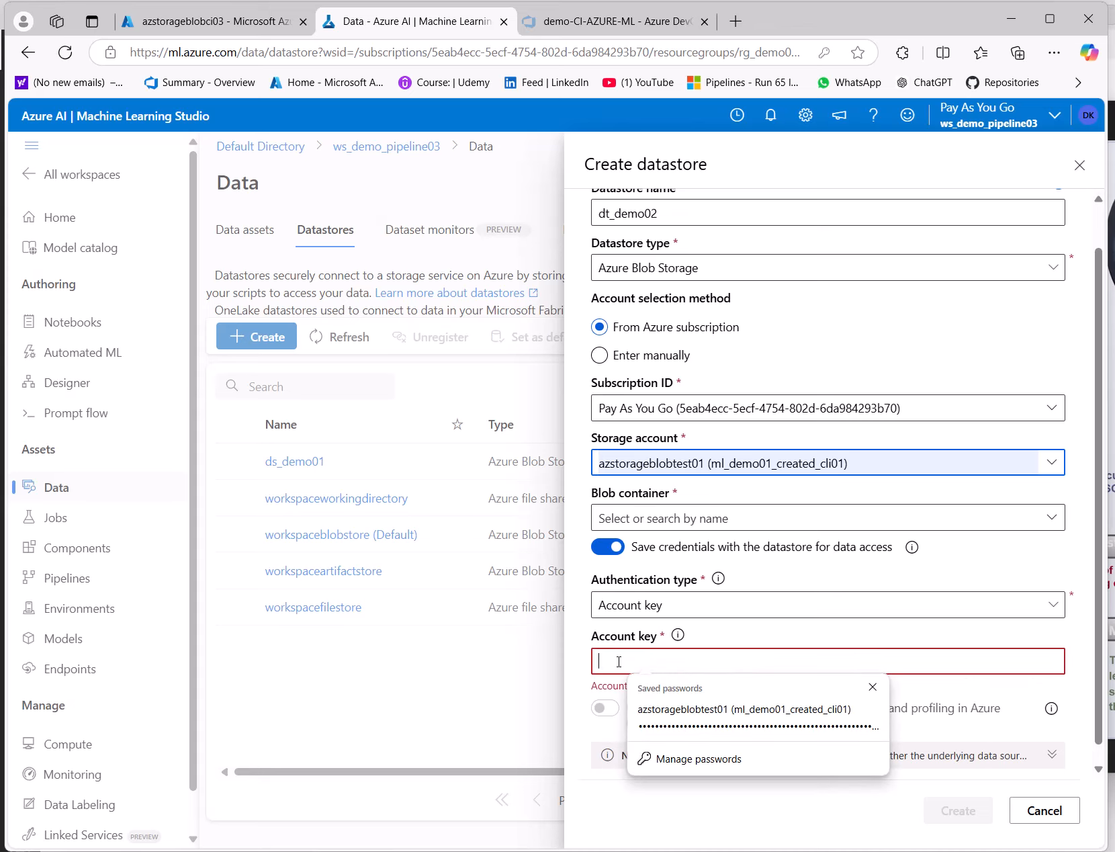
click(757, 704)
key(BackSpace)
key(BackSpace)
key(BackSpace)
key(BackSpace)
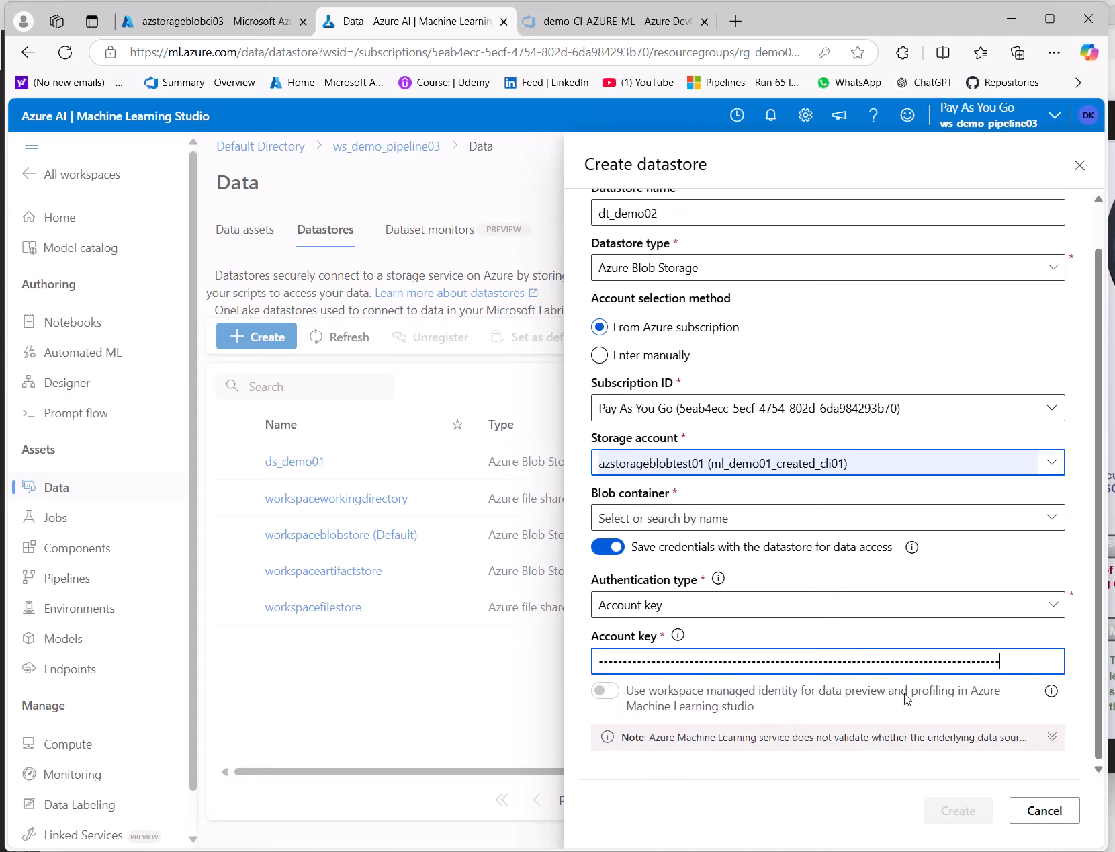
key(BackSpace)
key(BackSpace)
key(BackSpace)
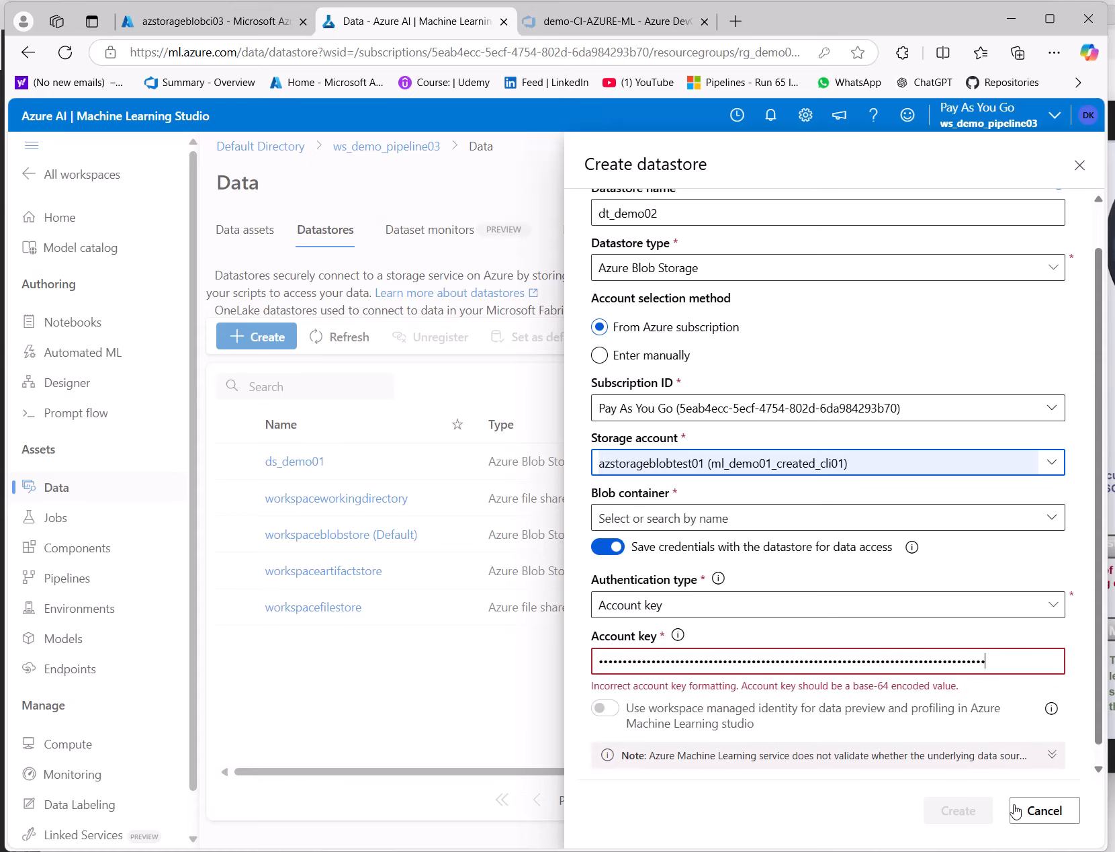
scroll(924, 672, down, 1)
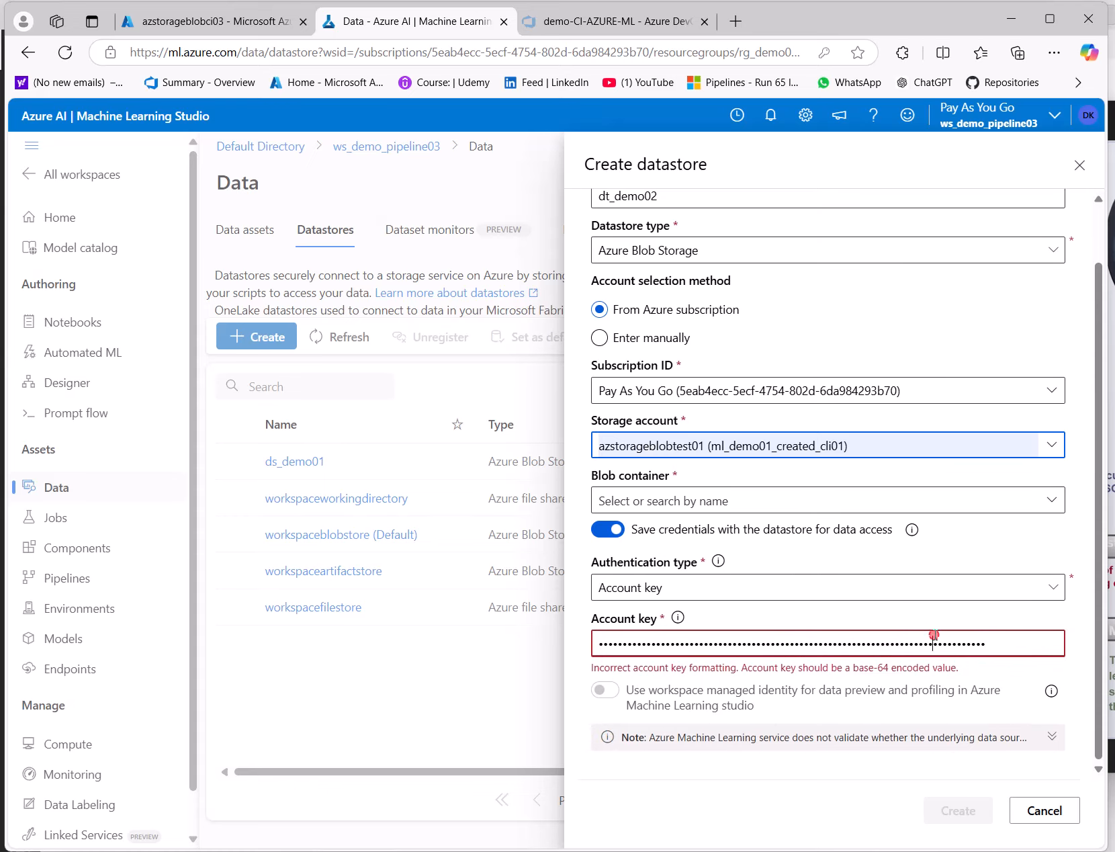
key(ctrl+a)
key(BackSpace)
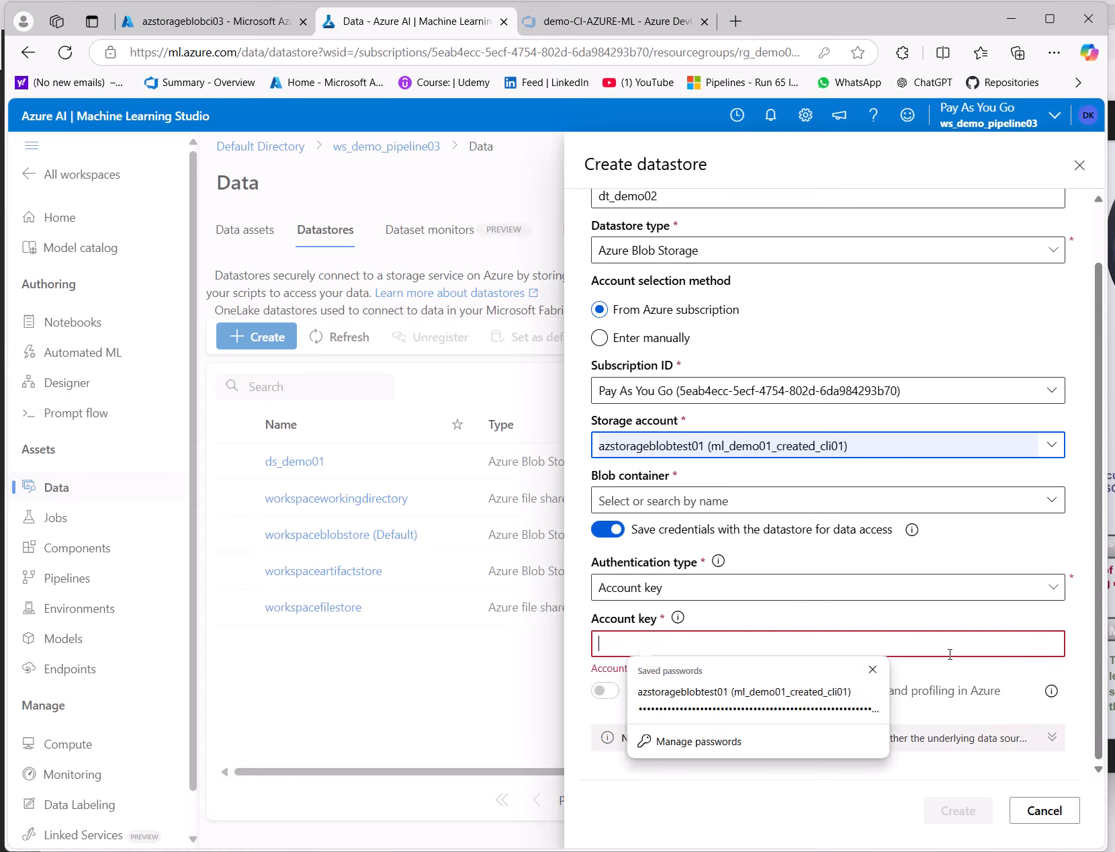
click(873, 669)
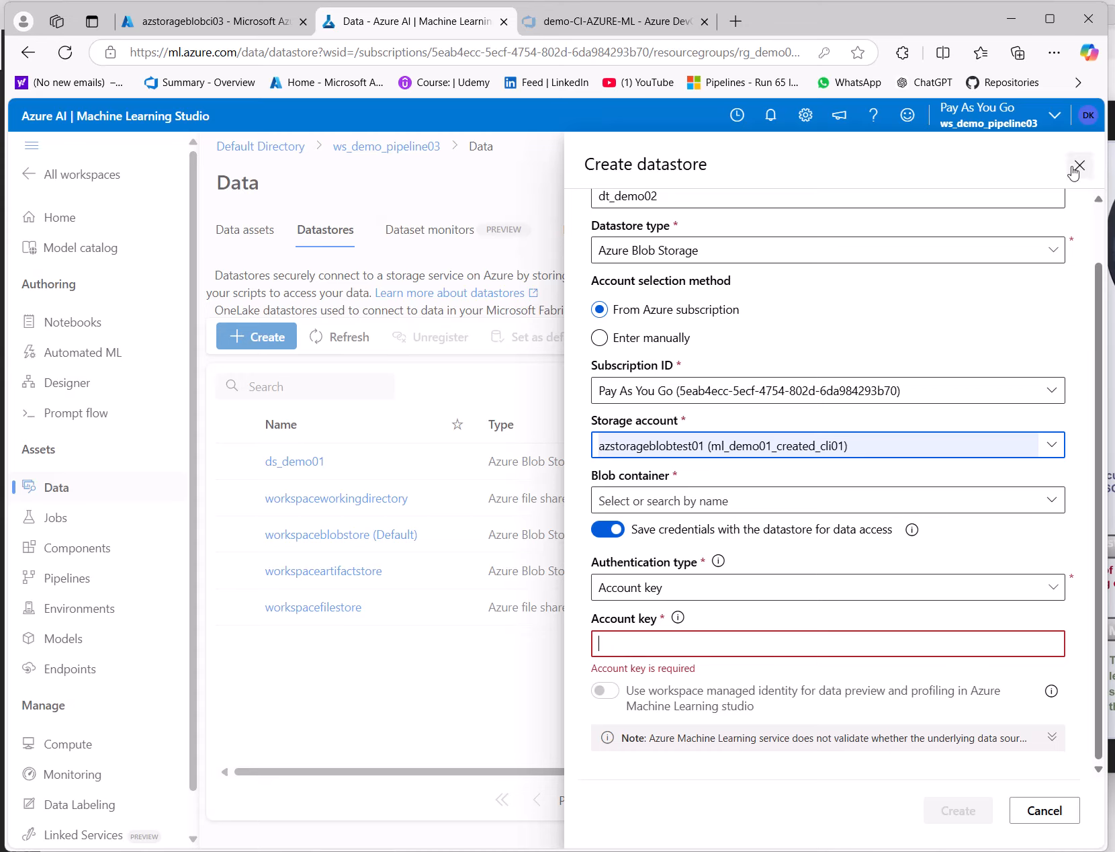
- Fill in the datastore's account key with the saved credential for azstorageblobtest01
click(899, 643)
click(792, 704)
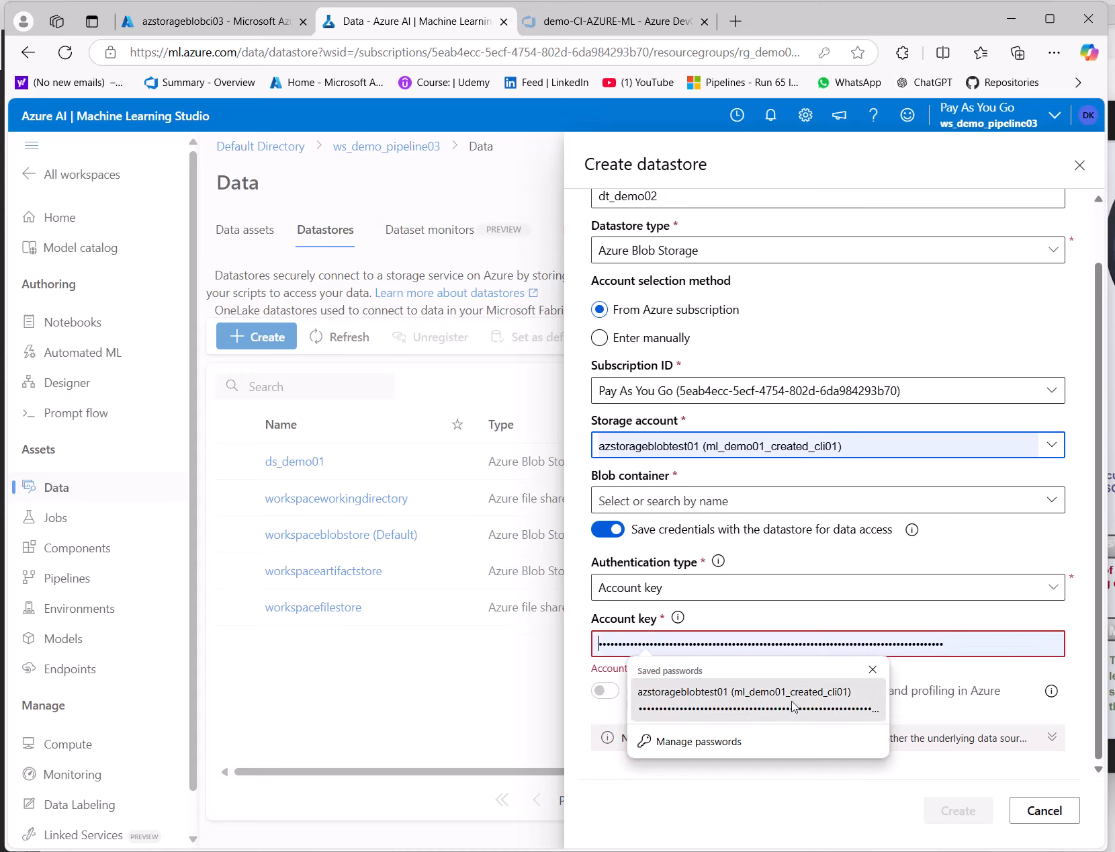
scroll(598, 342, up, 1)
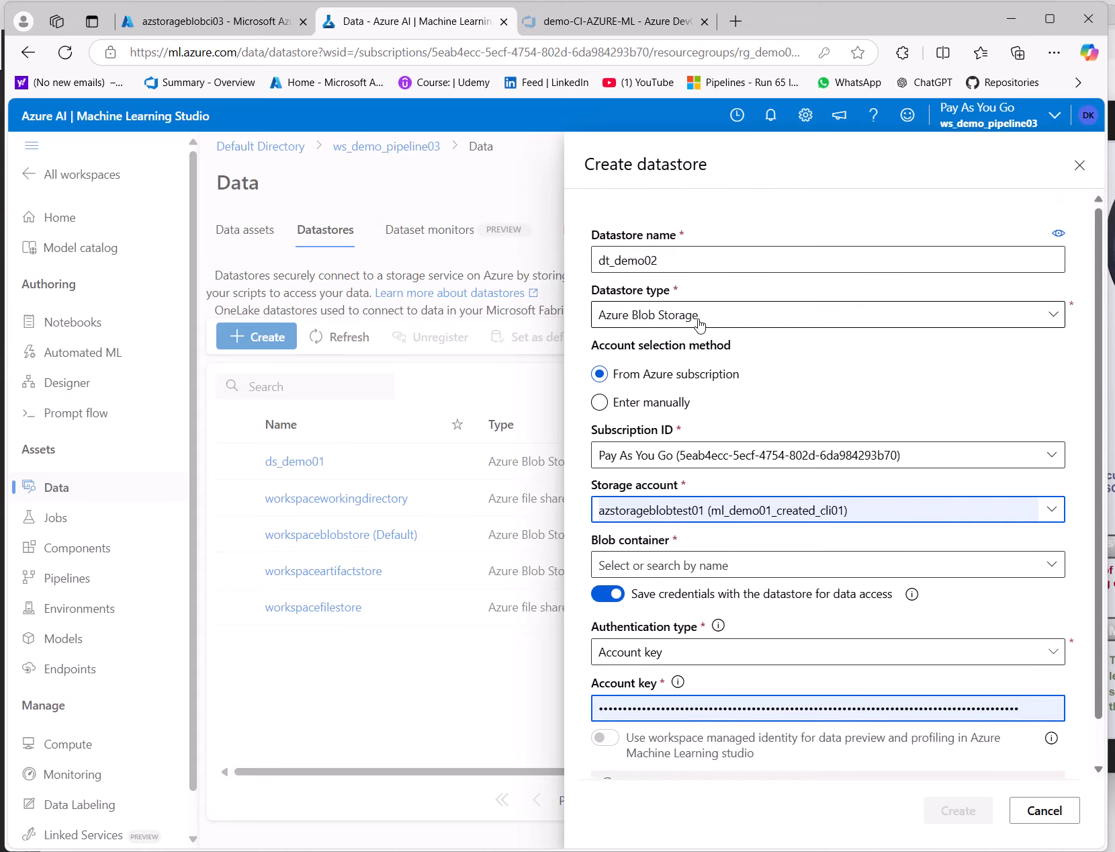
scroll(957, 753, down, 1)
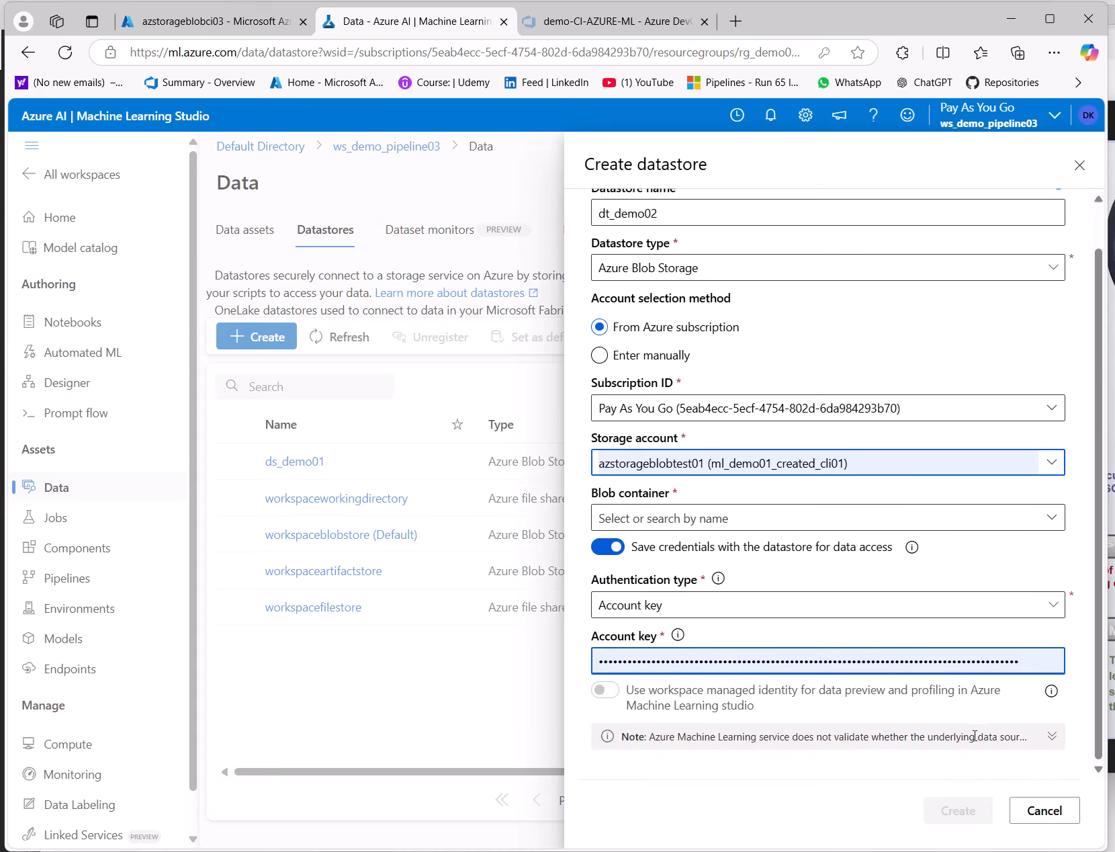
- Set the storage account to azstorageblobci03 (rg_demo03) and the blob container to containerpipline03, and create the datastore
click(733, 520)
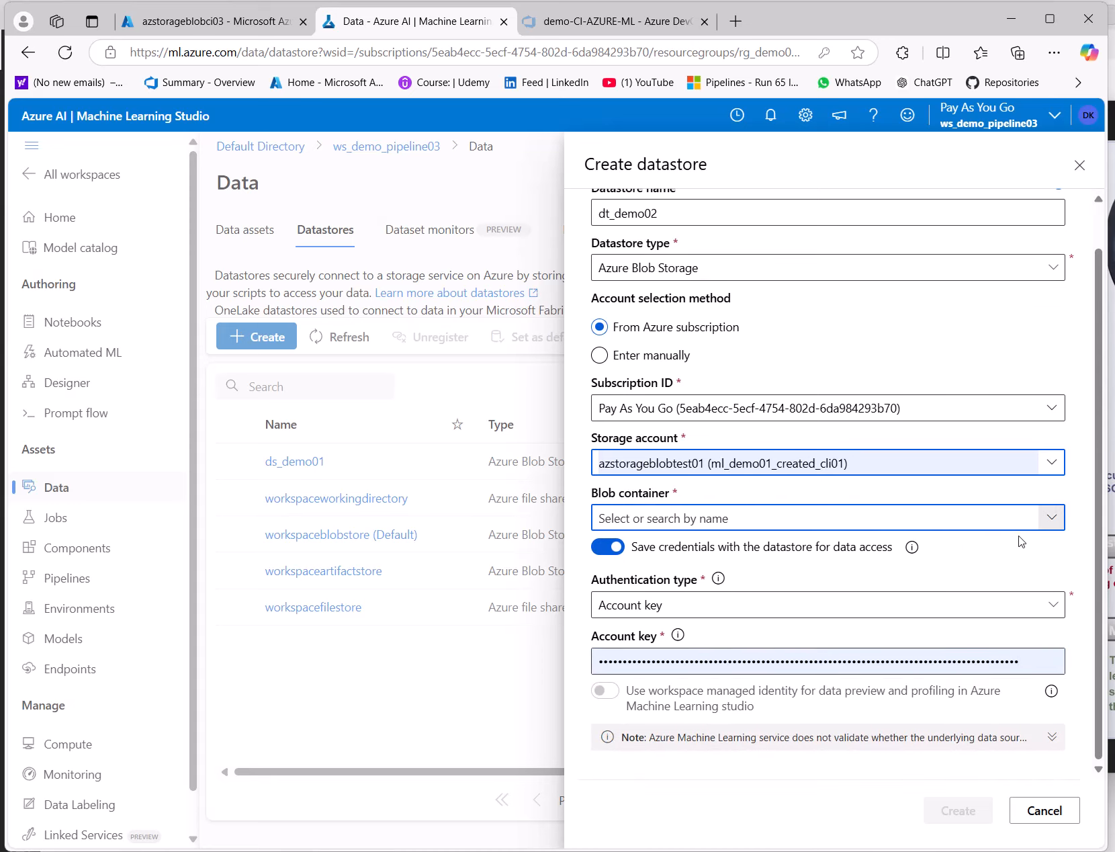
click(1052, 518)
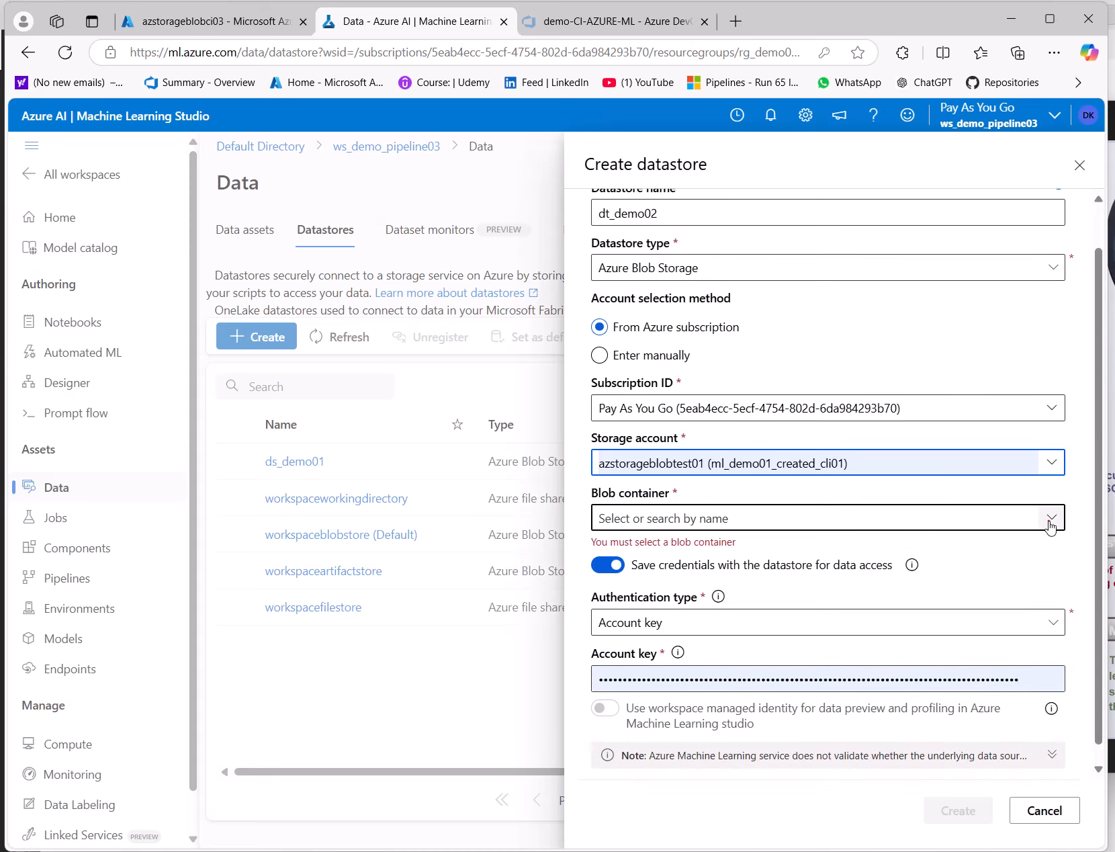
click(1052, 462)
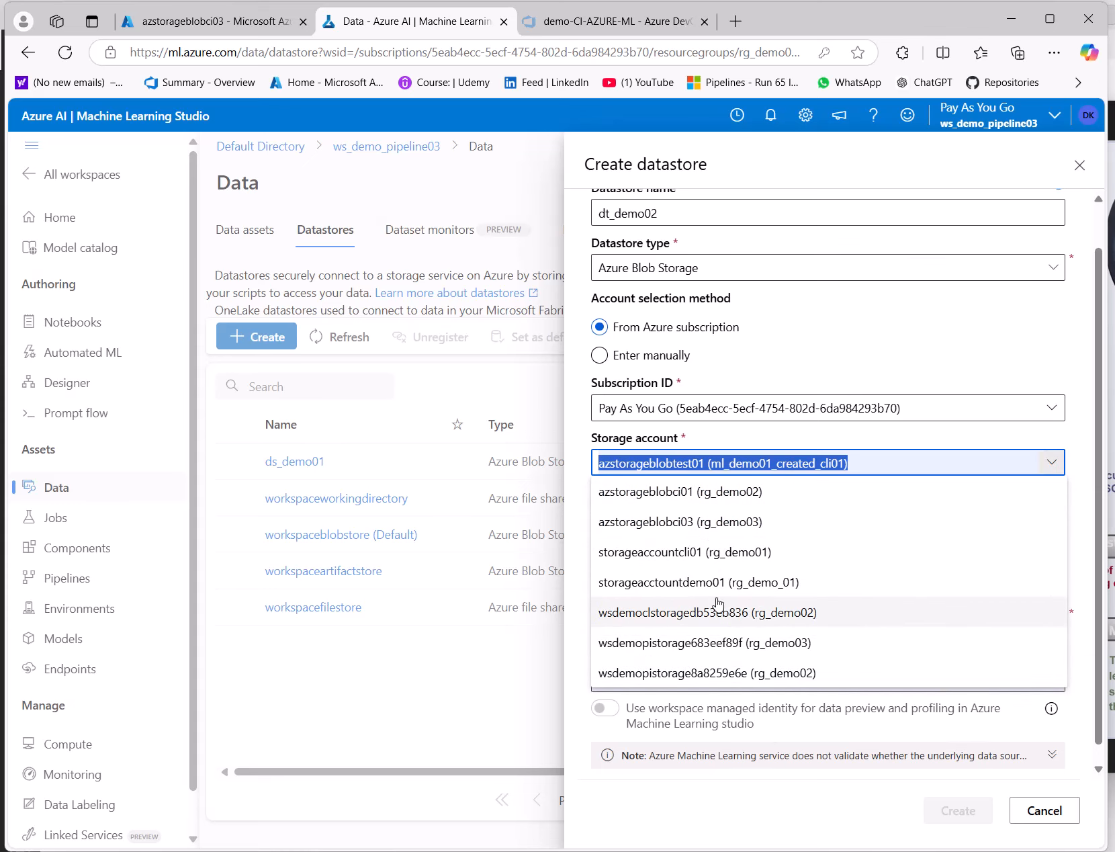
click(679, 521)
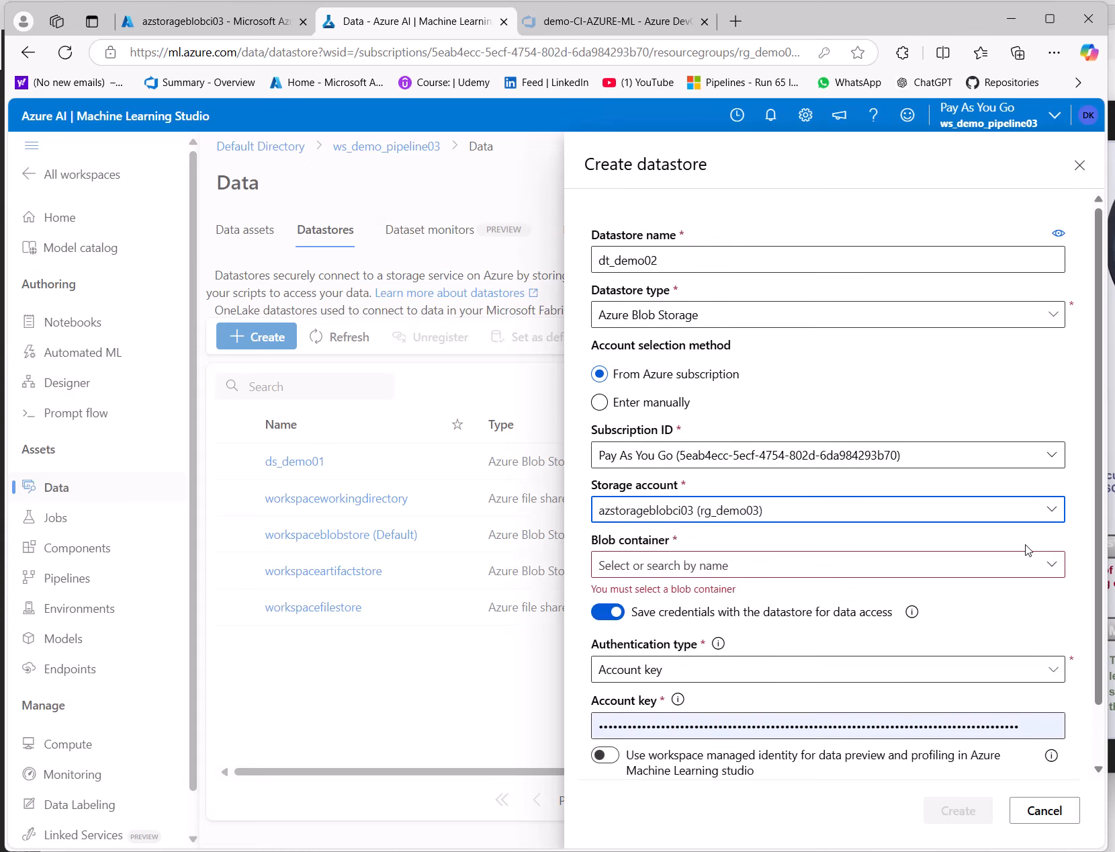
click(1048, 563)
click(665, 591)
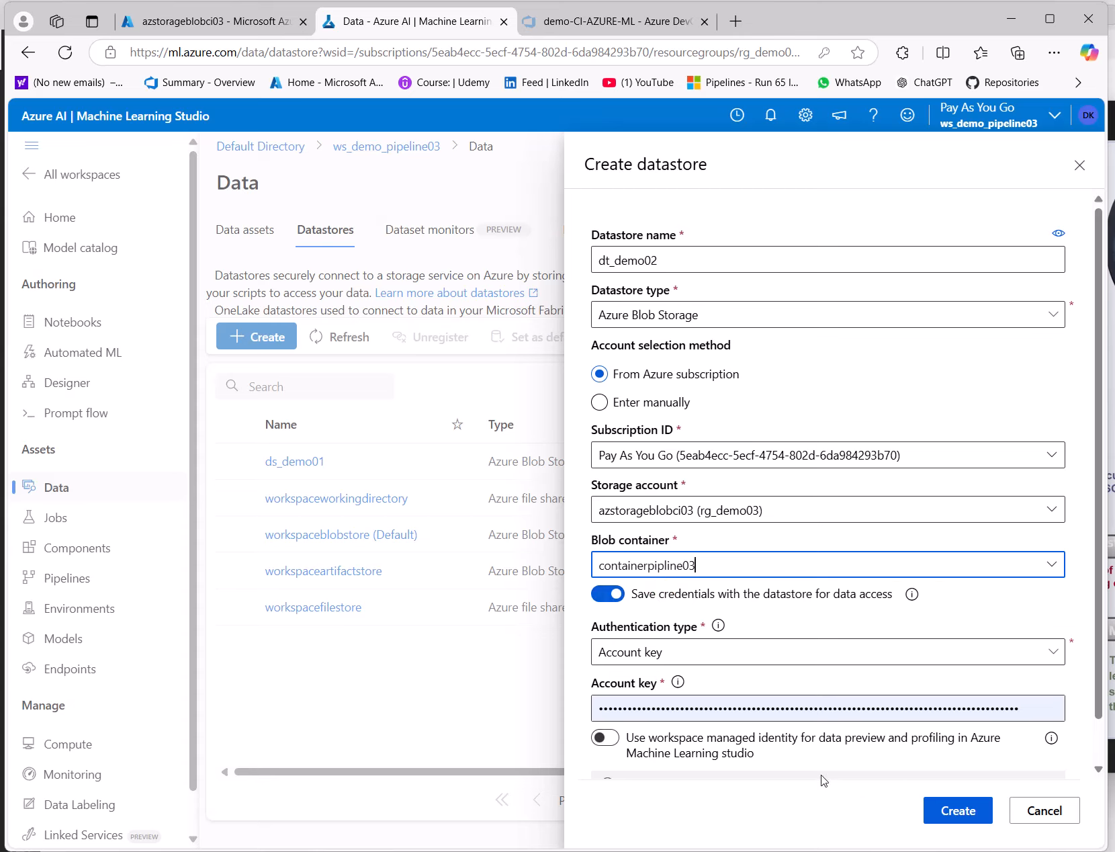
click(961, 811)
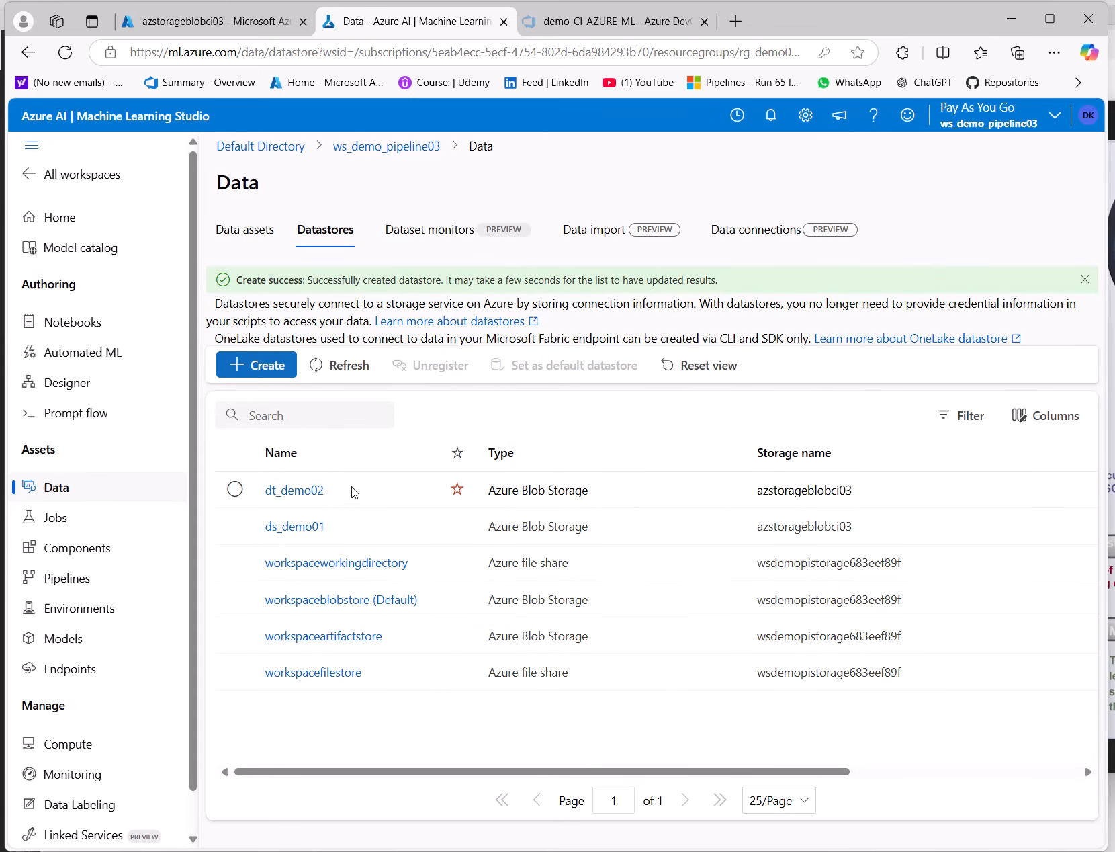
- Open the dt_demo02 datastore and read through its general details and the message in its browse preview
click(311, 490)
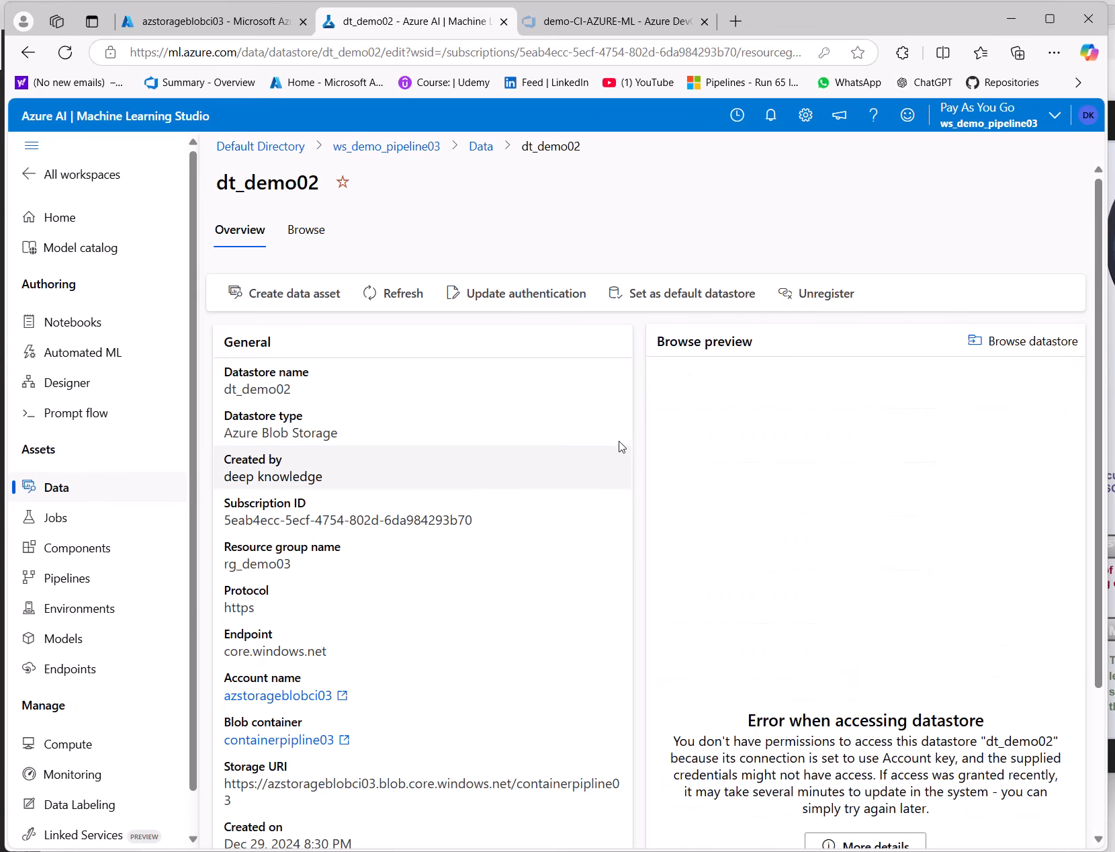
scroll(836, 559, down, 2)
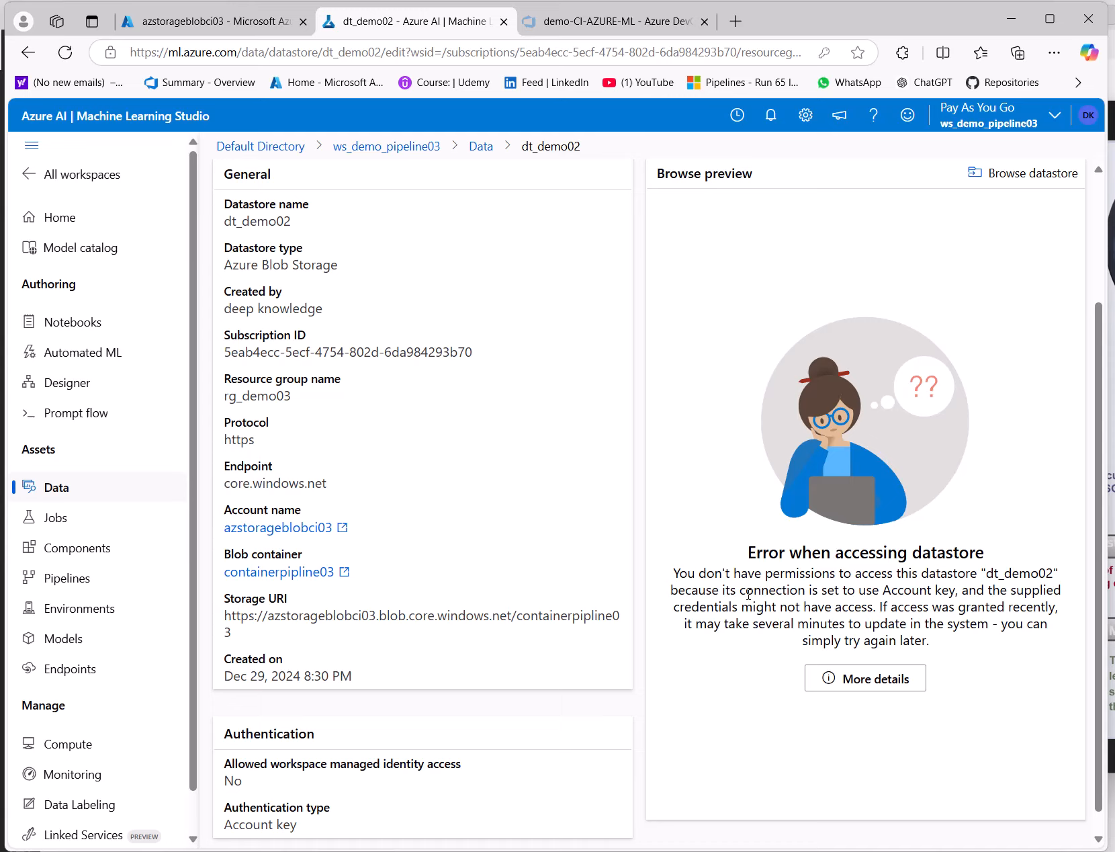
drag(747, 552, 991, 559)
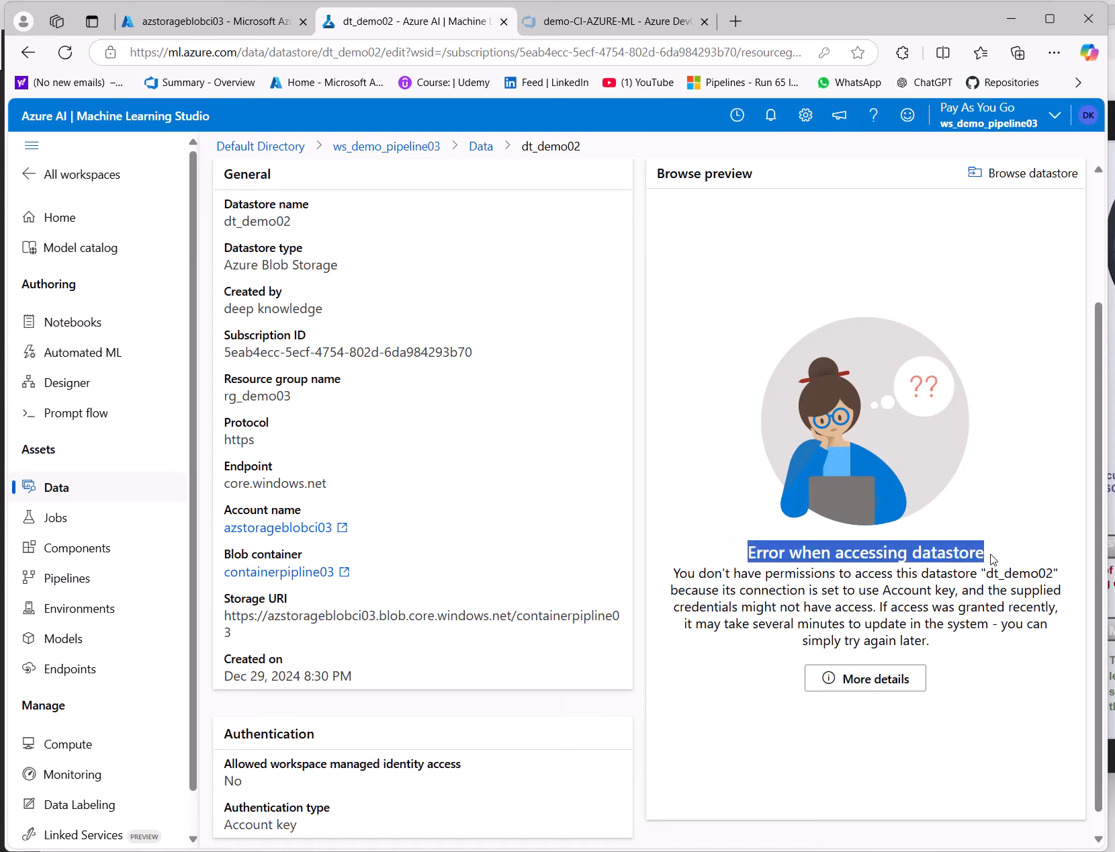
drag(673, 573, 947, 594)
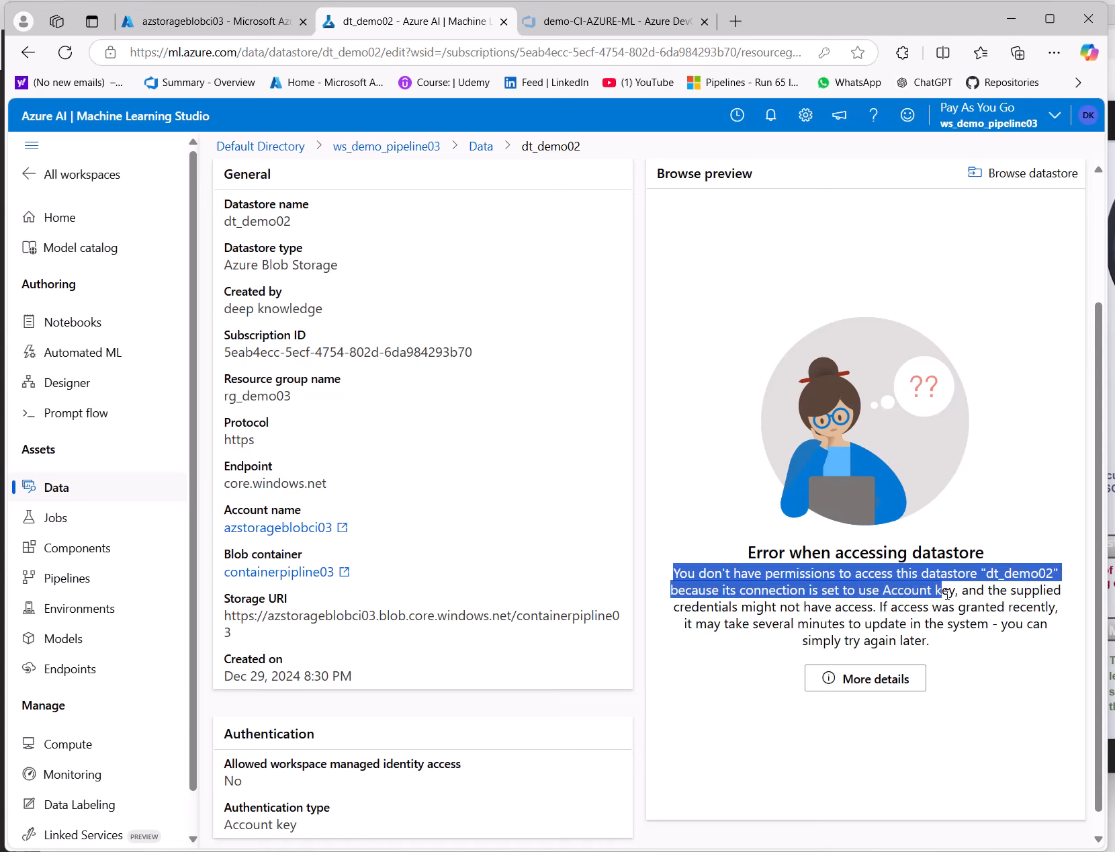
triple_click(902, 594)
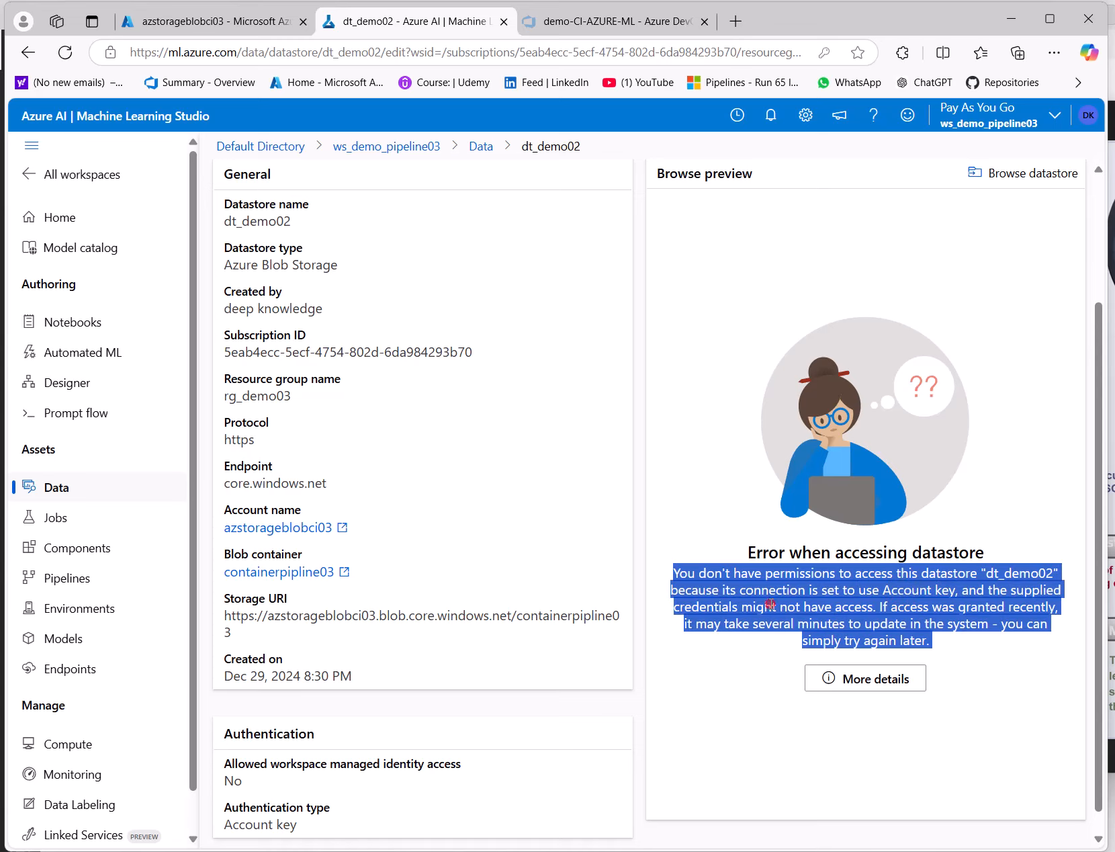
click(702, 509)
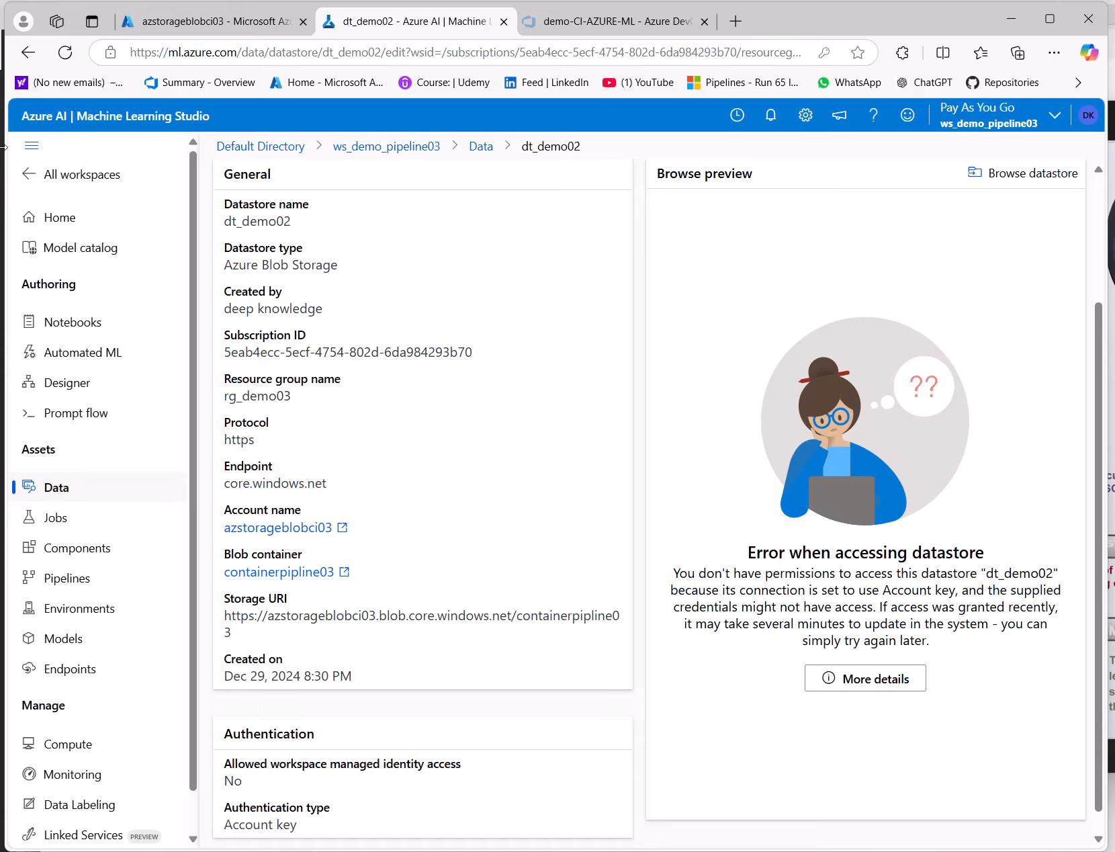
- Copy key1 from azstorageblobci03's access keys in the Azure portal, hide it again and return to dt_demo02
click(239, 23)
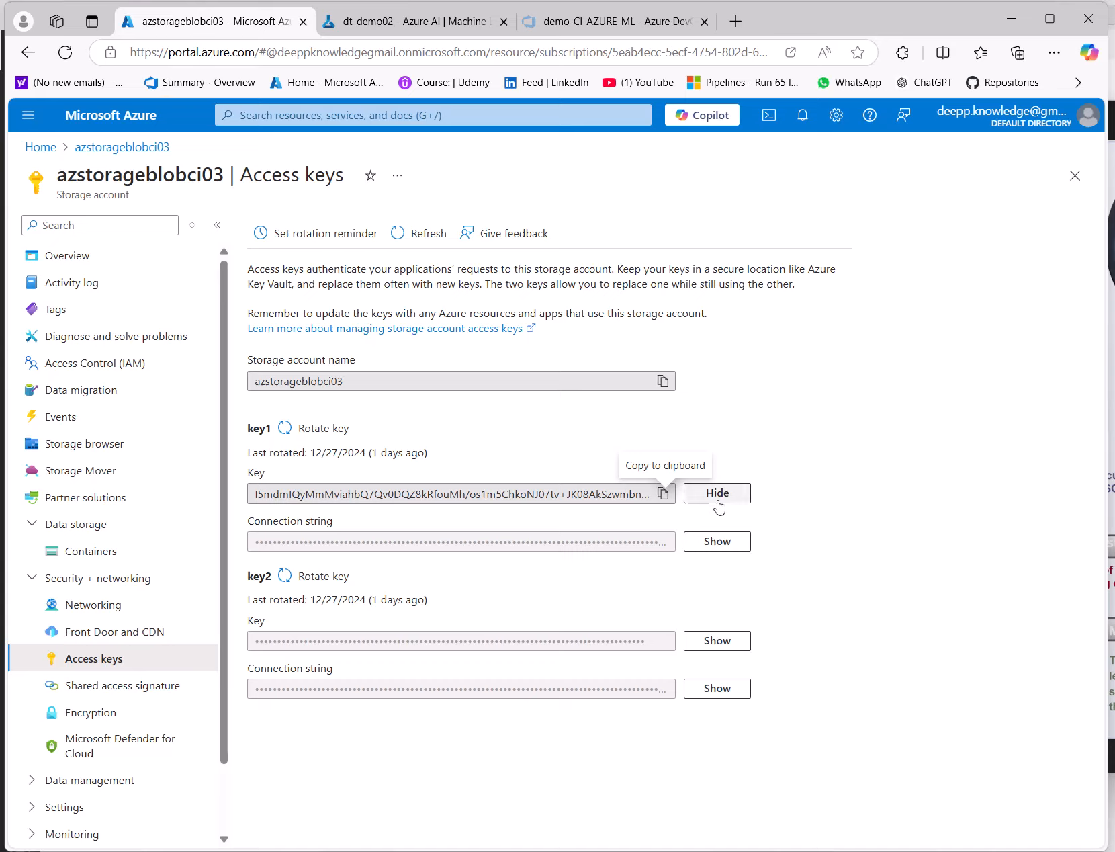
click(663, 493)
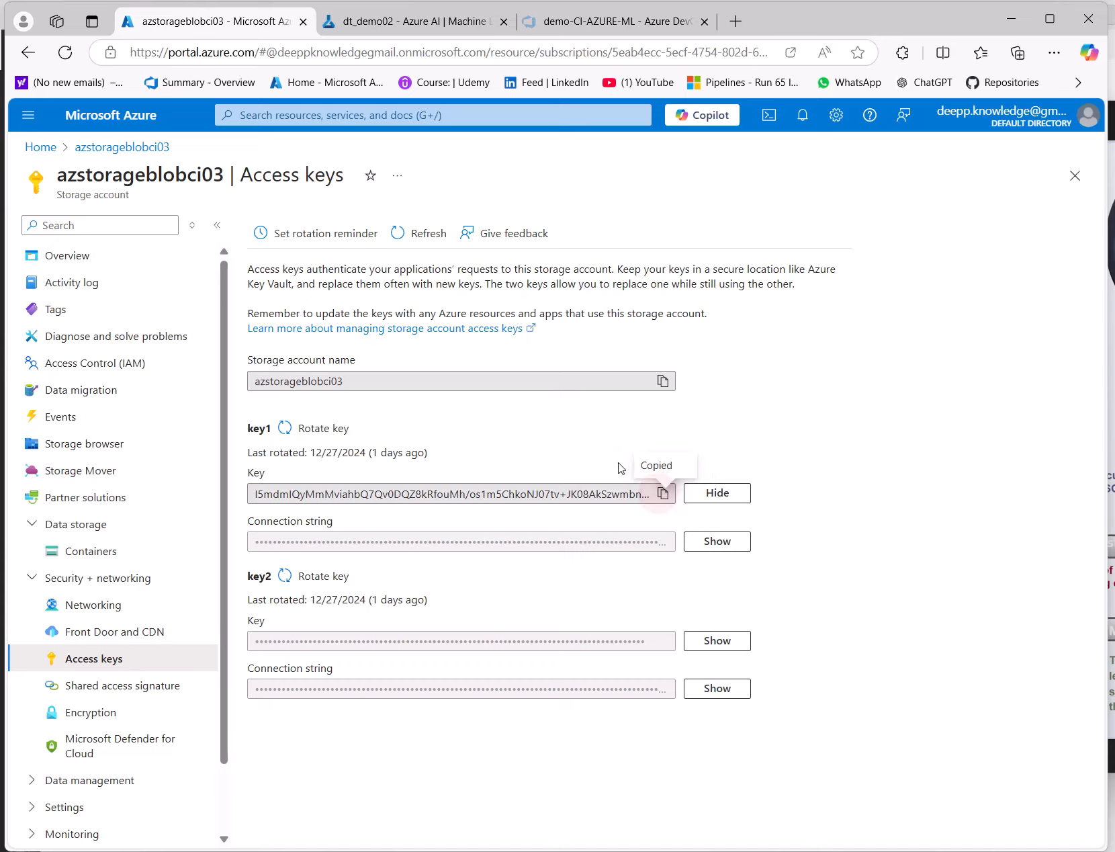
click(718, 494)
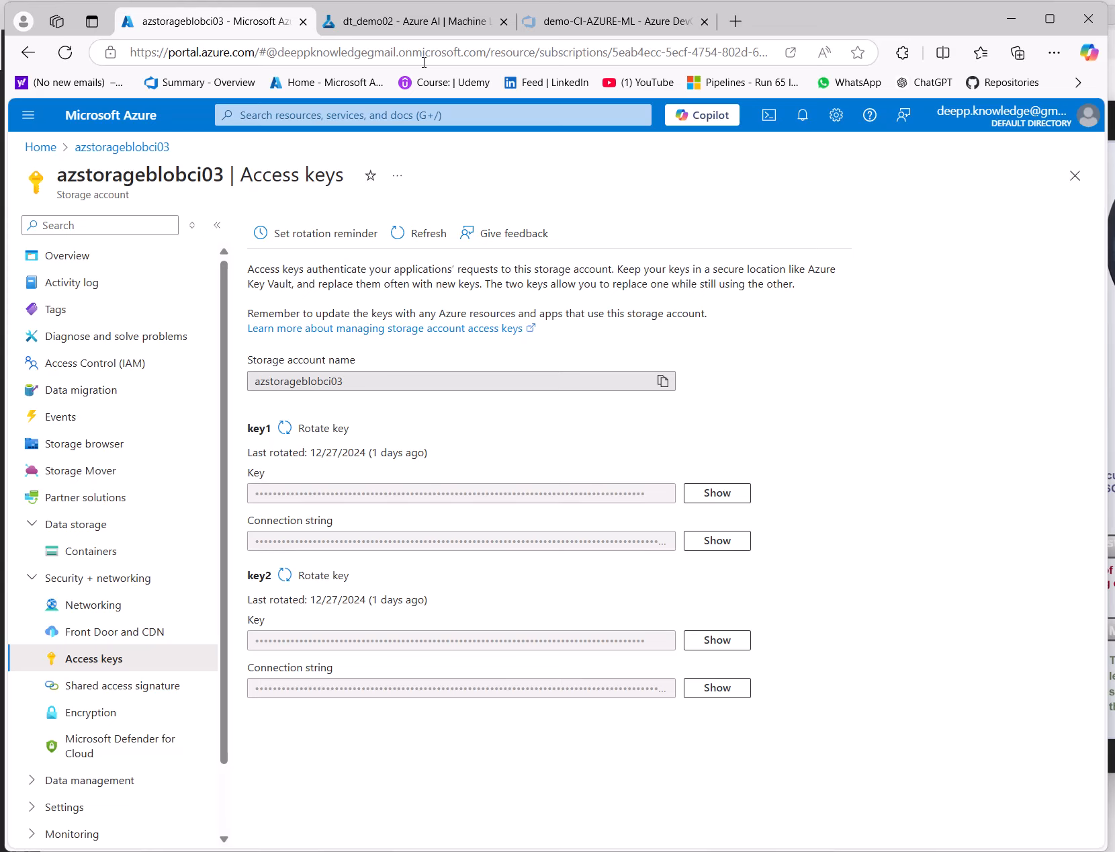
click(403, 23)
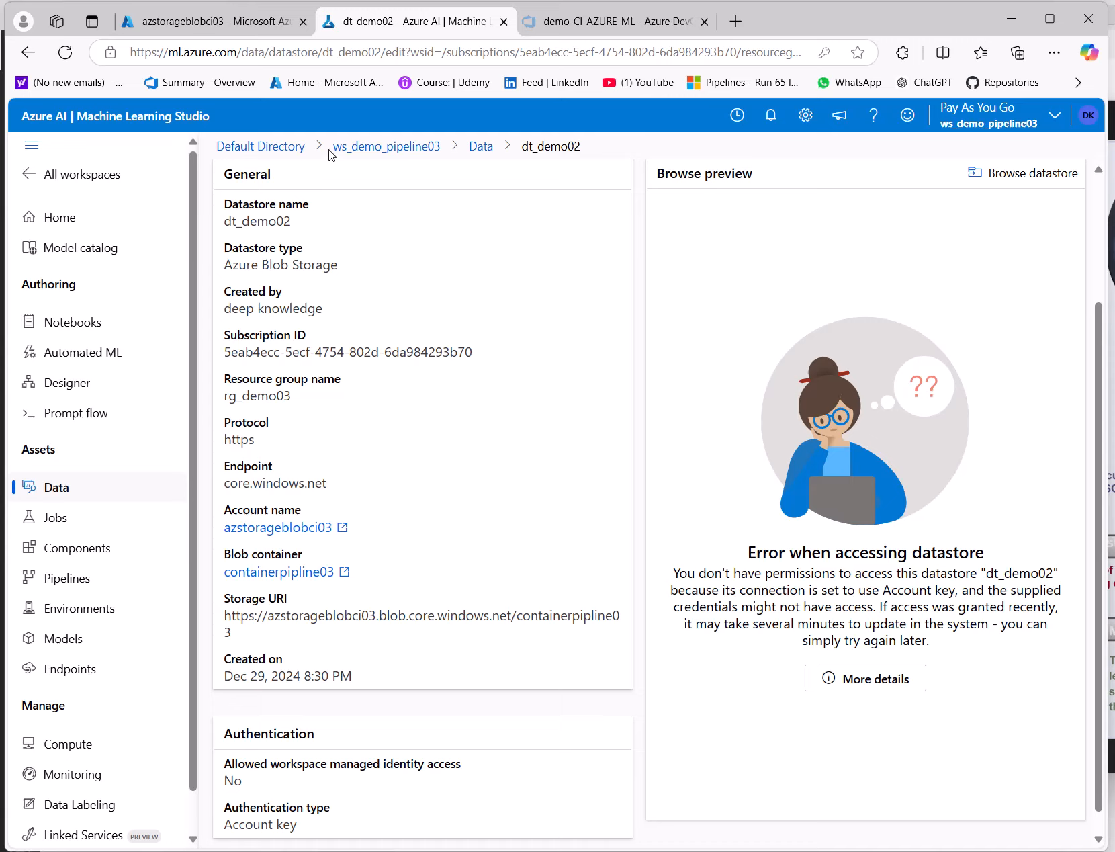
- Examine the workspace name in the breadcrumb above the dt_demo02 details
drag(331, 155, 443, 156)
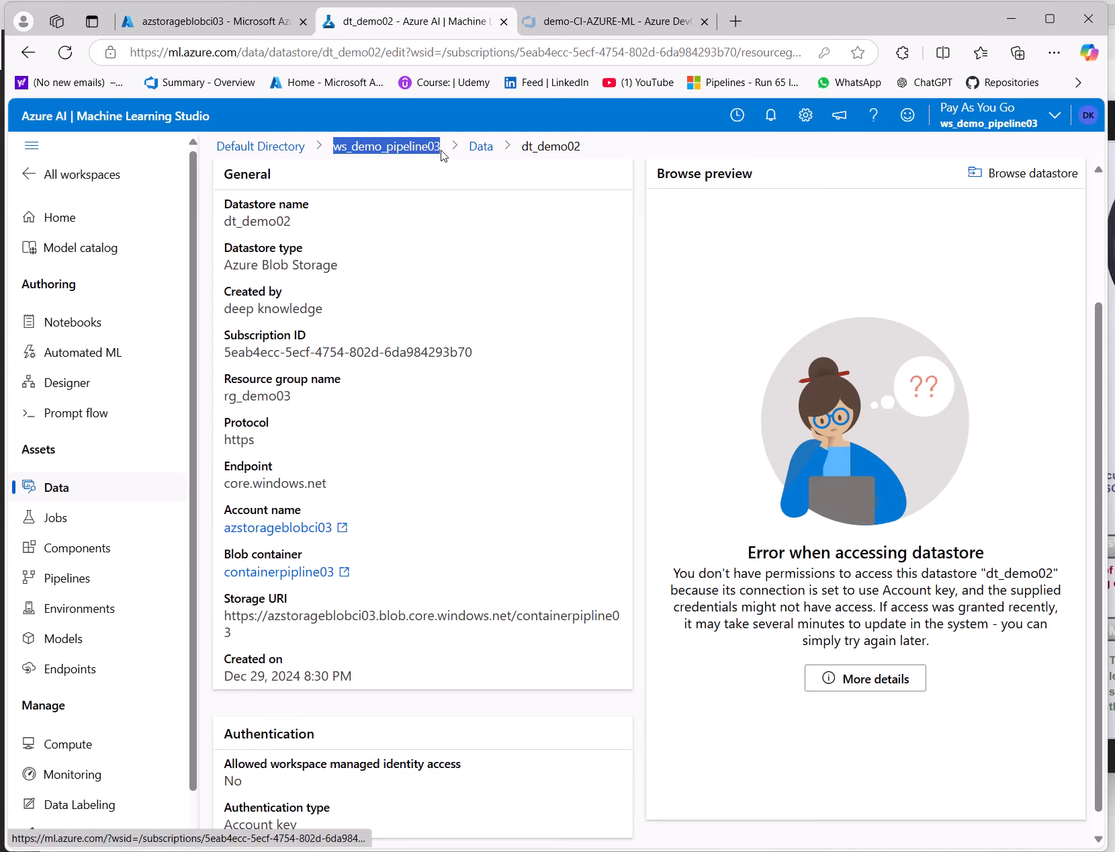
click(473, 191)
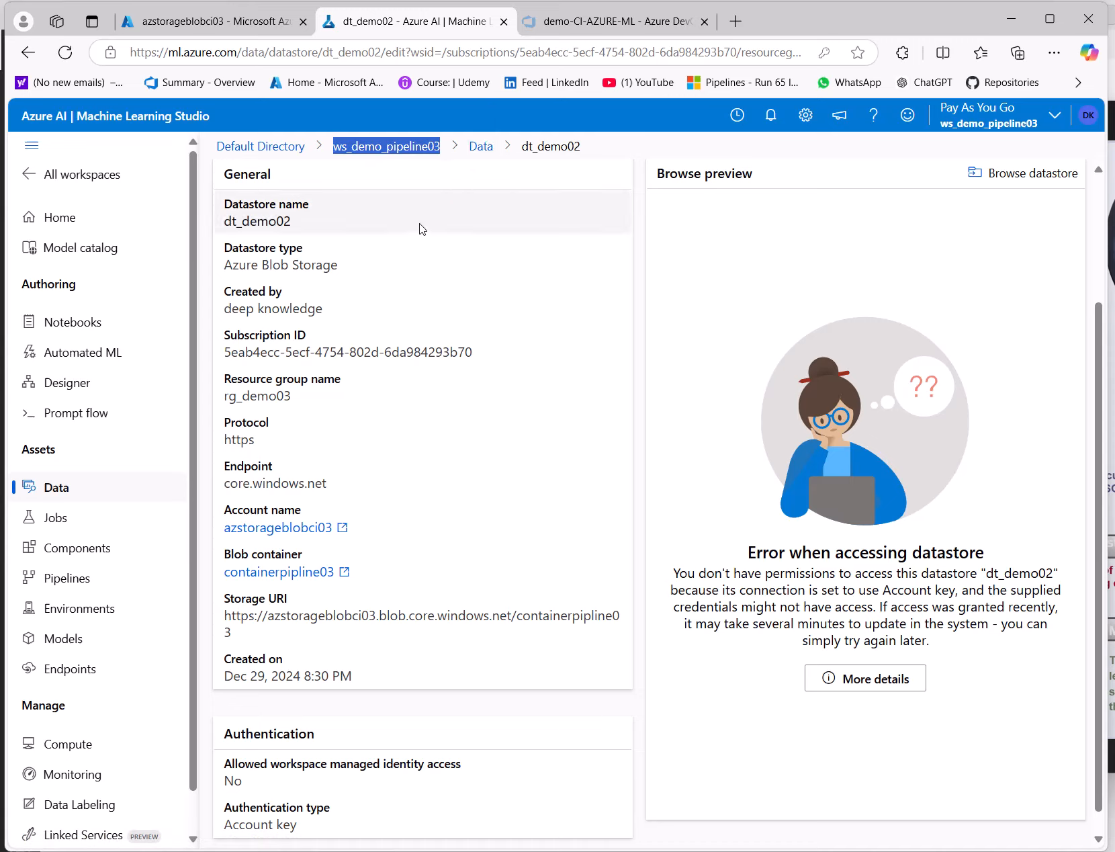
click(819, 271)
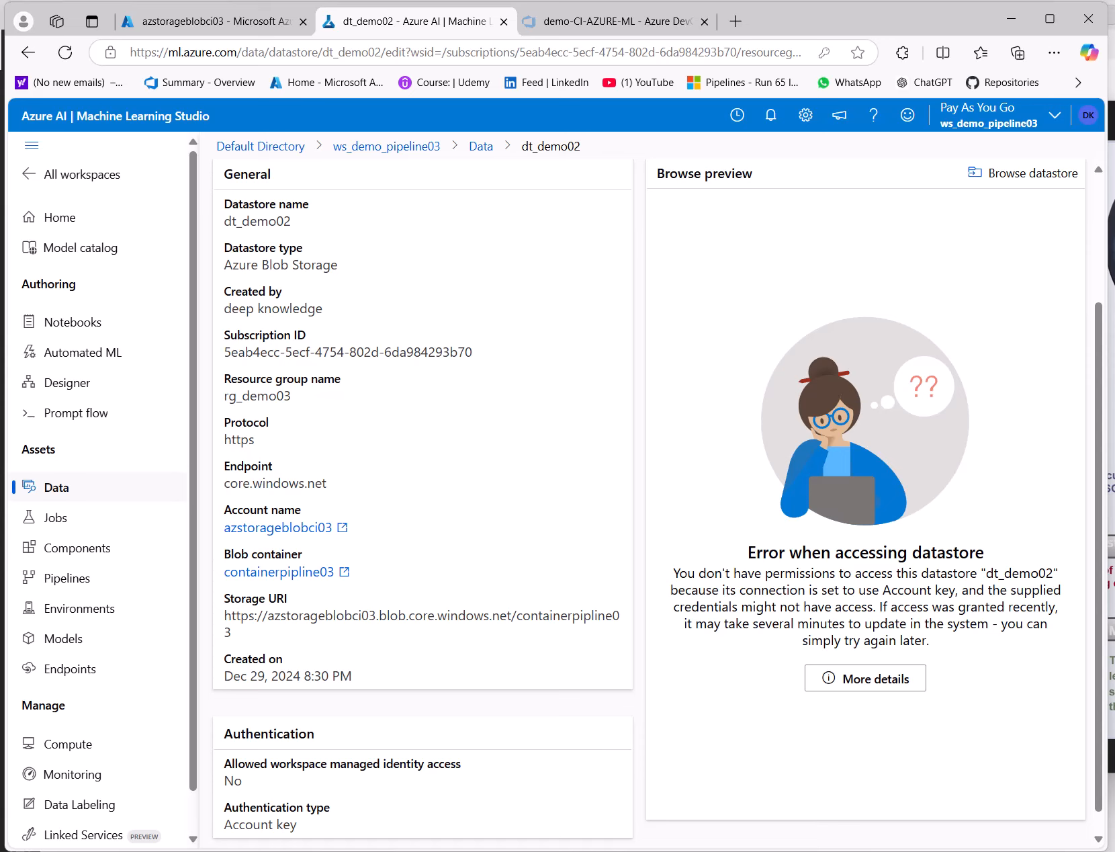
- Switch to Visual Studio Code and review the managed identity role assignment script and the commands run in the terminal
key(alt+Tab)
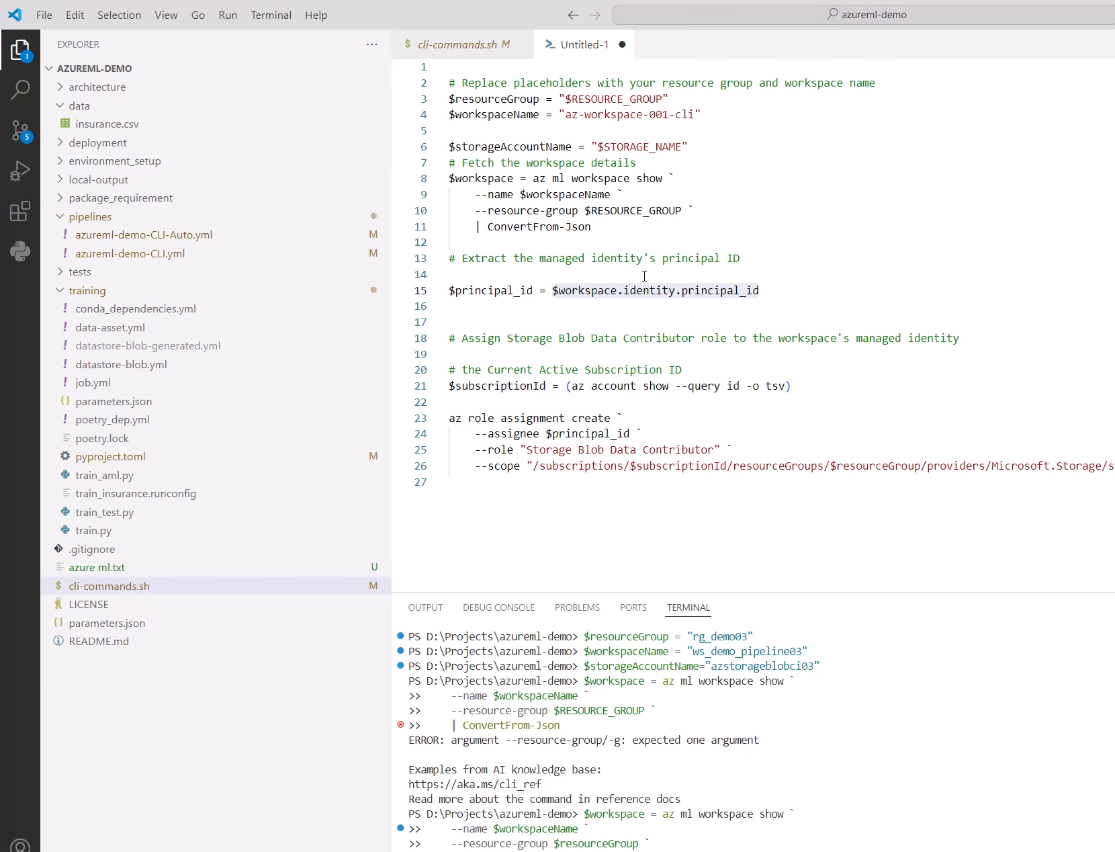
click(644, 275)
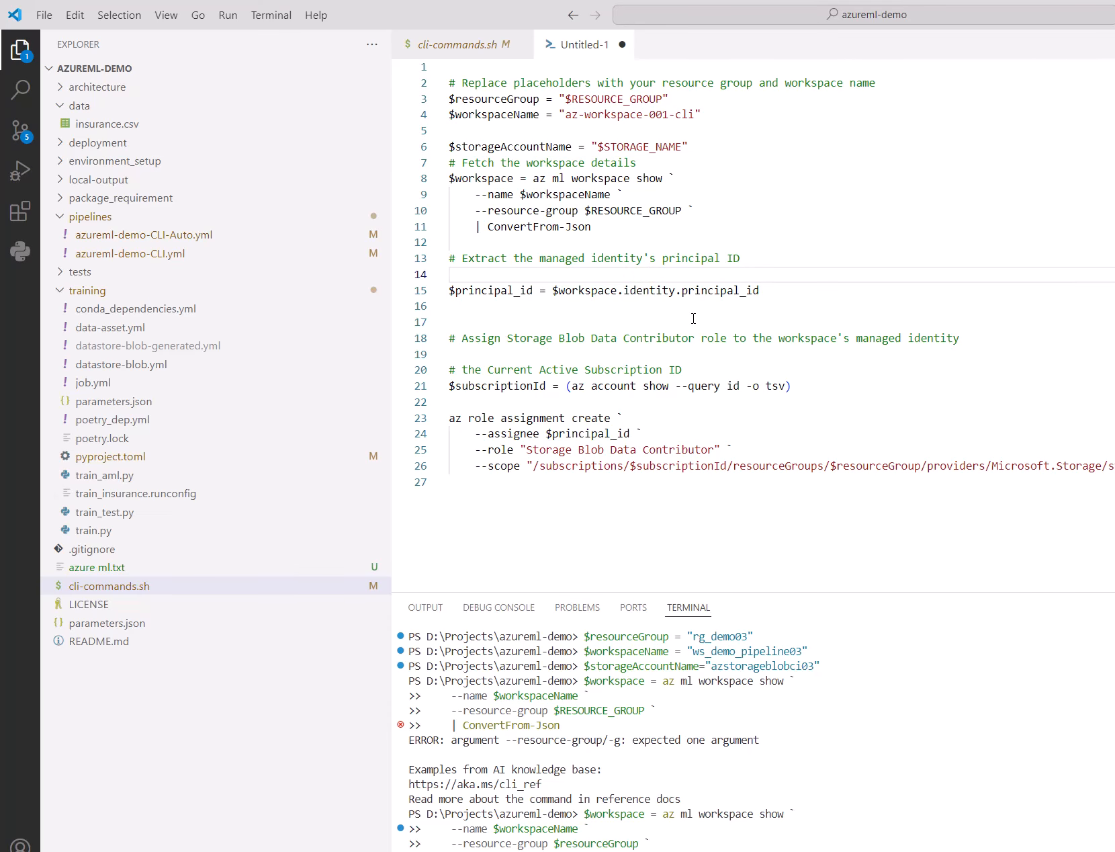
click(561, 115)
click(898, 710)
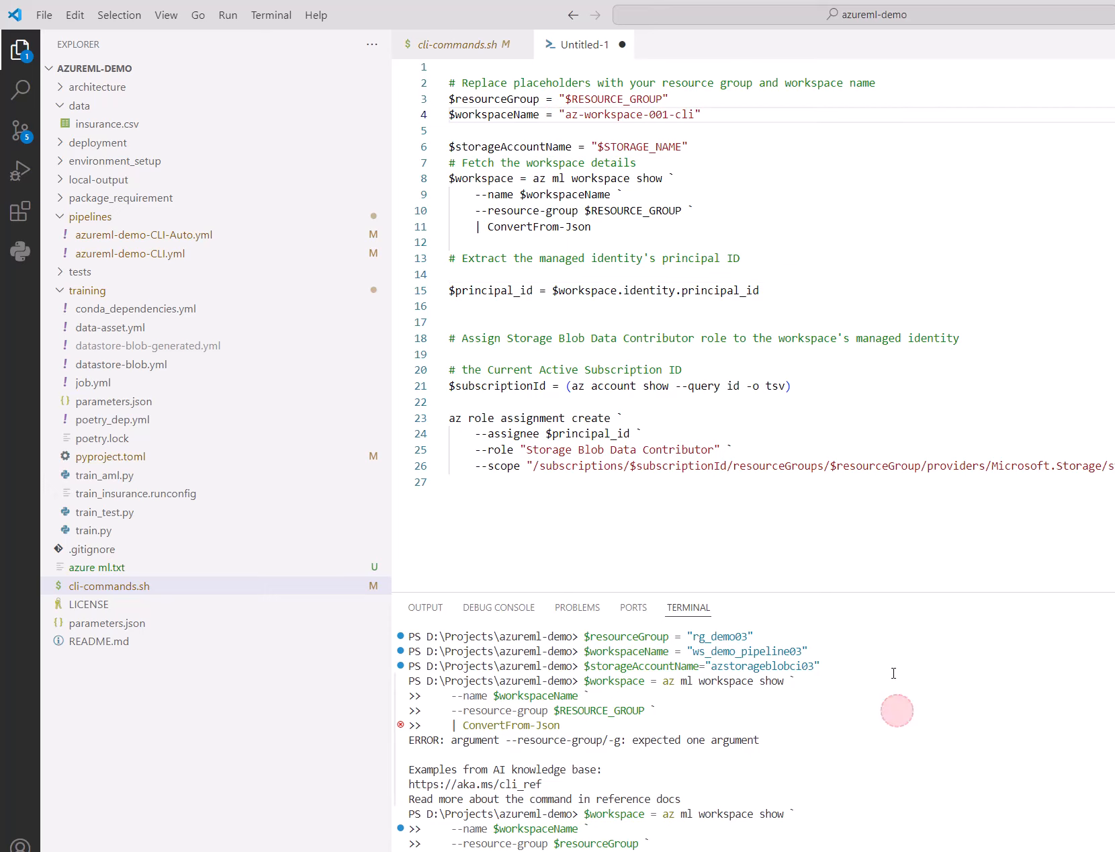
- Enlarge the terminal pane and review the resource group, workspace name and storage account variables defined in the Untitled-1 script
drag(881, 593, 859, 476)
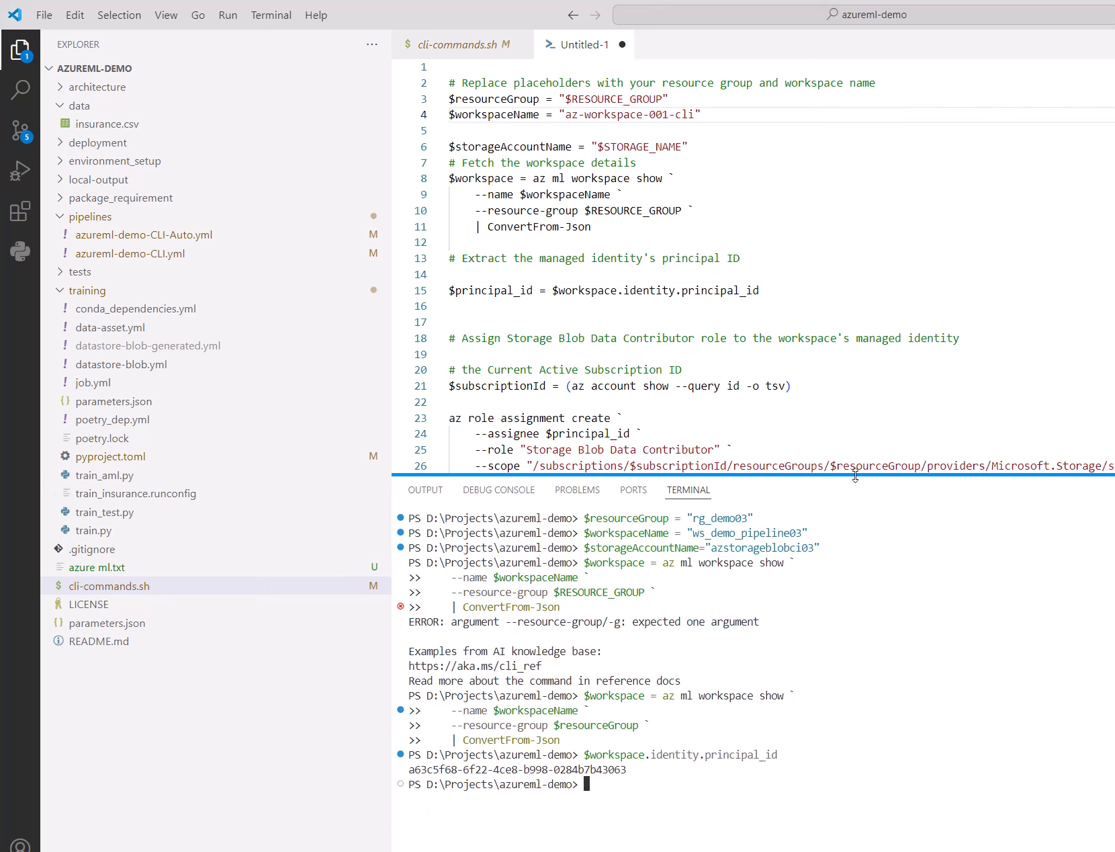
click(879, 536)
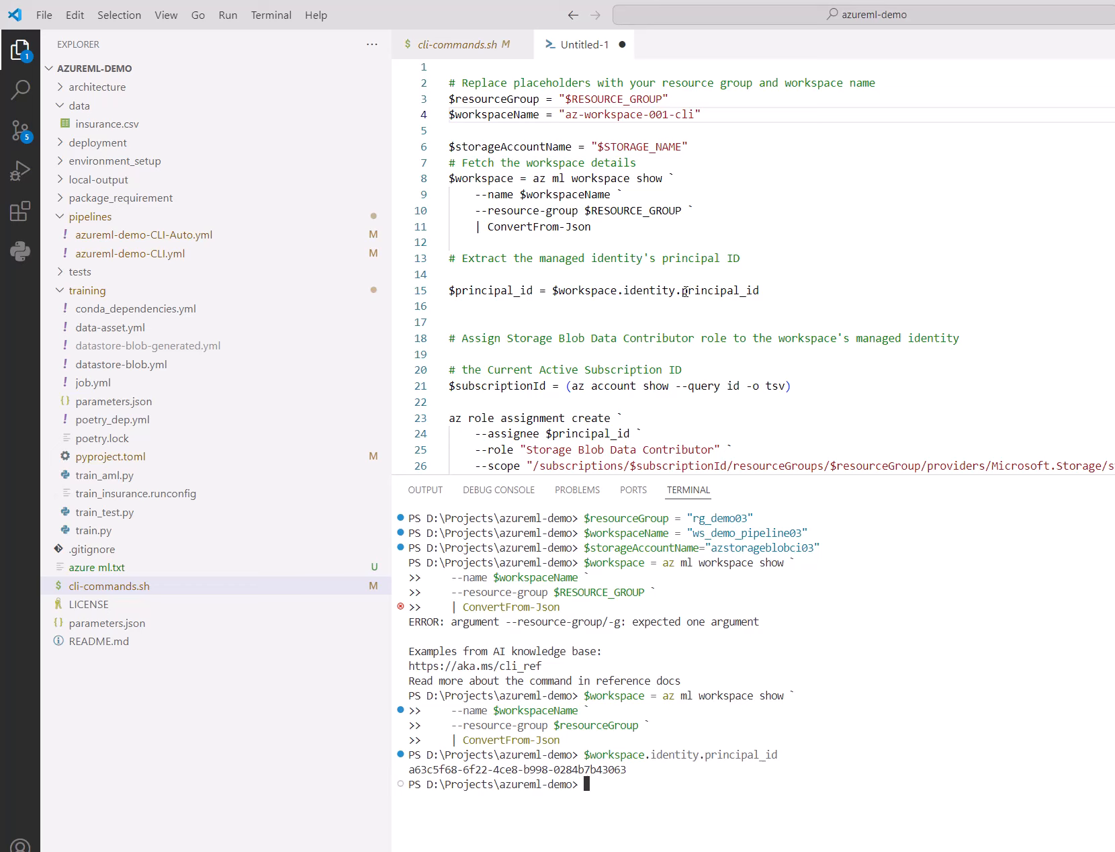
double_click(471, 101)
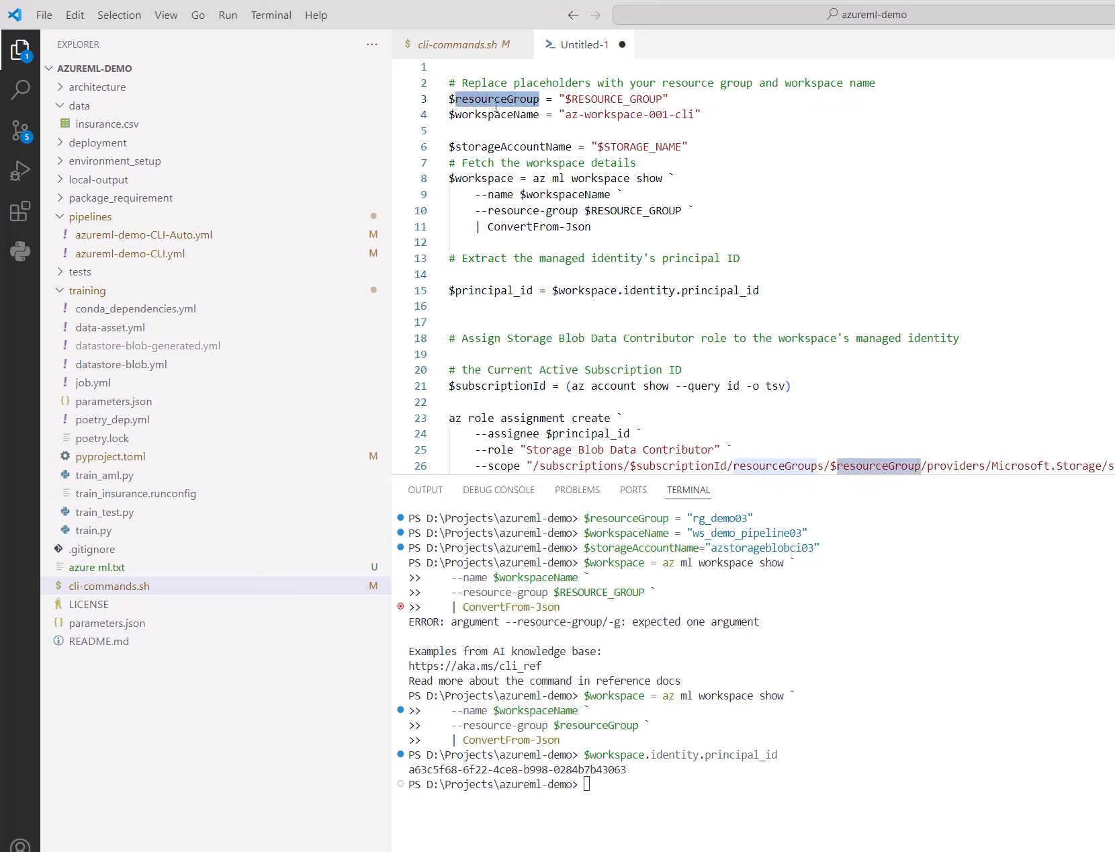
drag(558, 99, 669, 98)
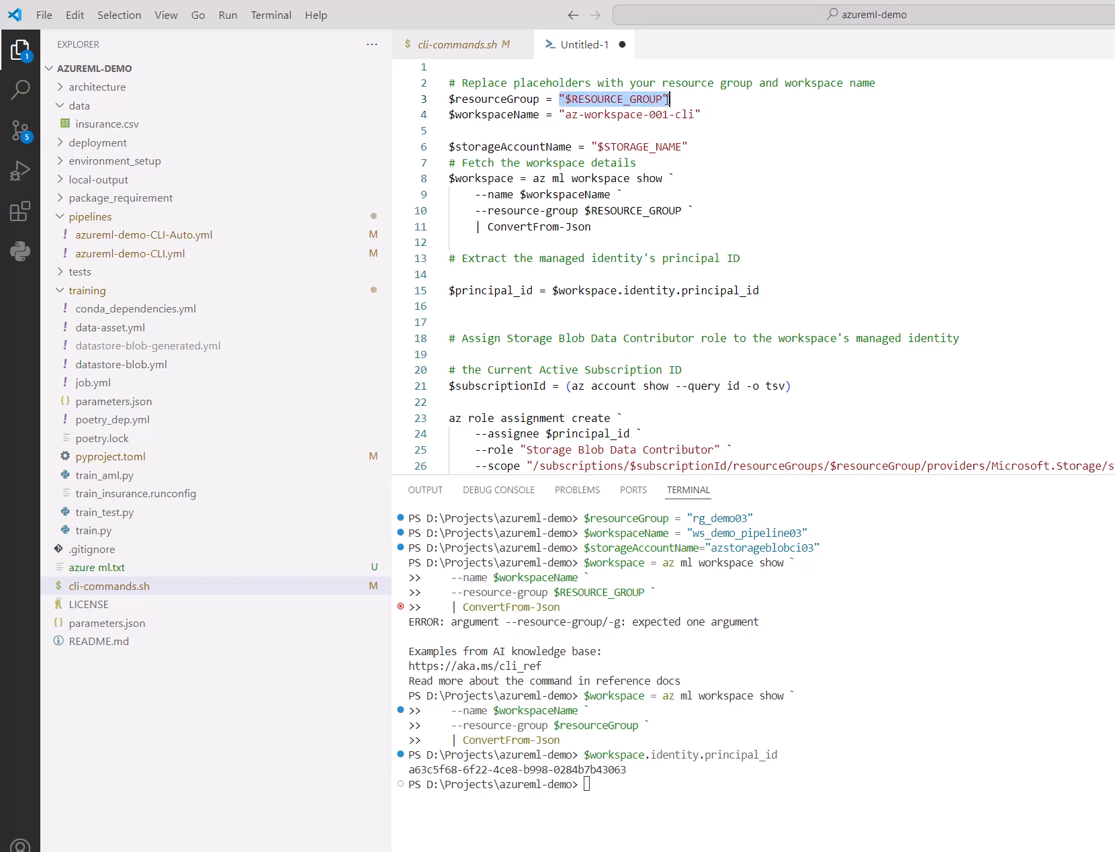
double_click(522, 113)
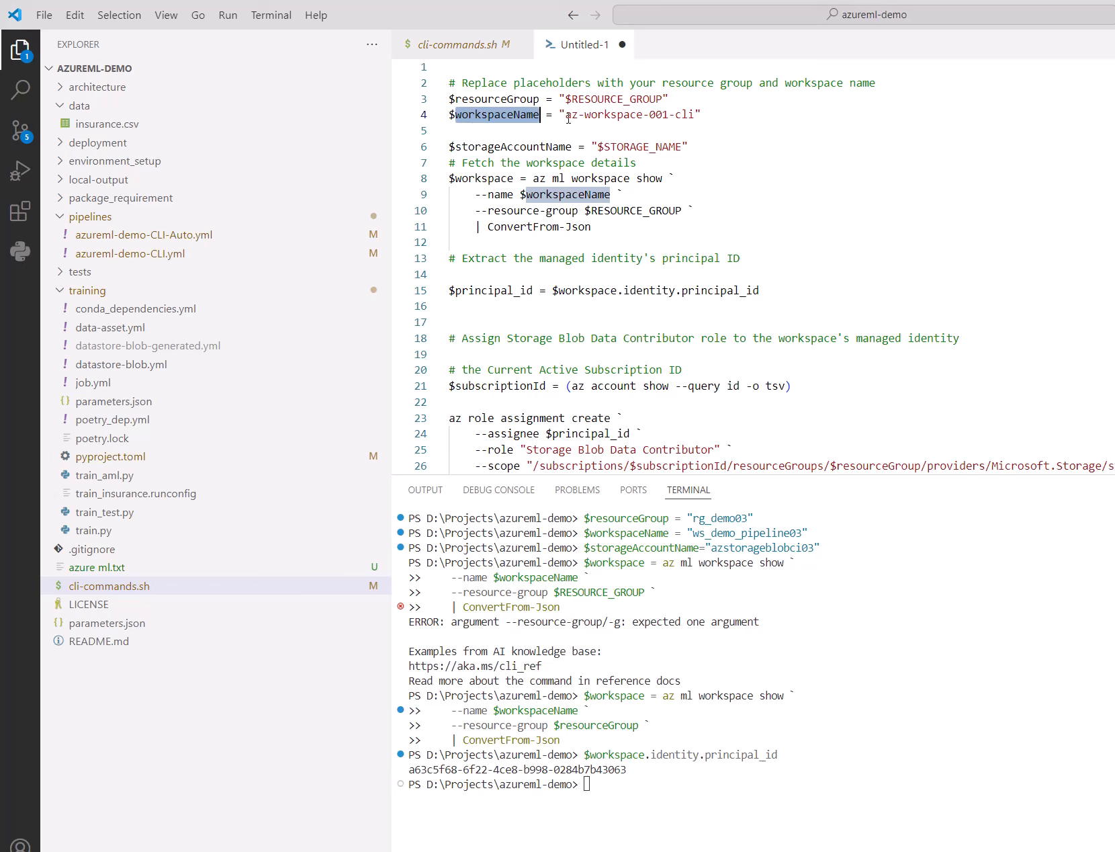
drag(560, 114, 727, 117)
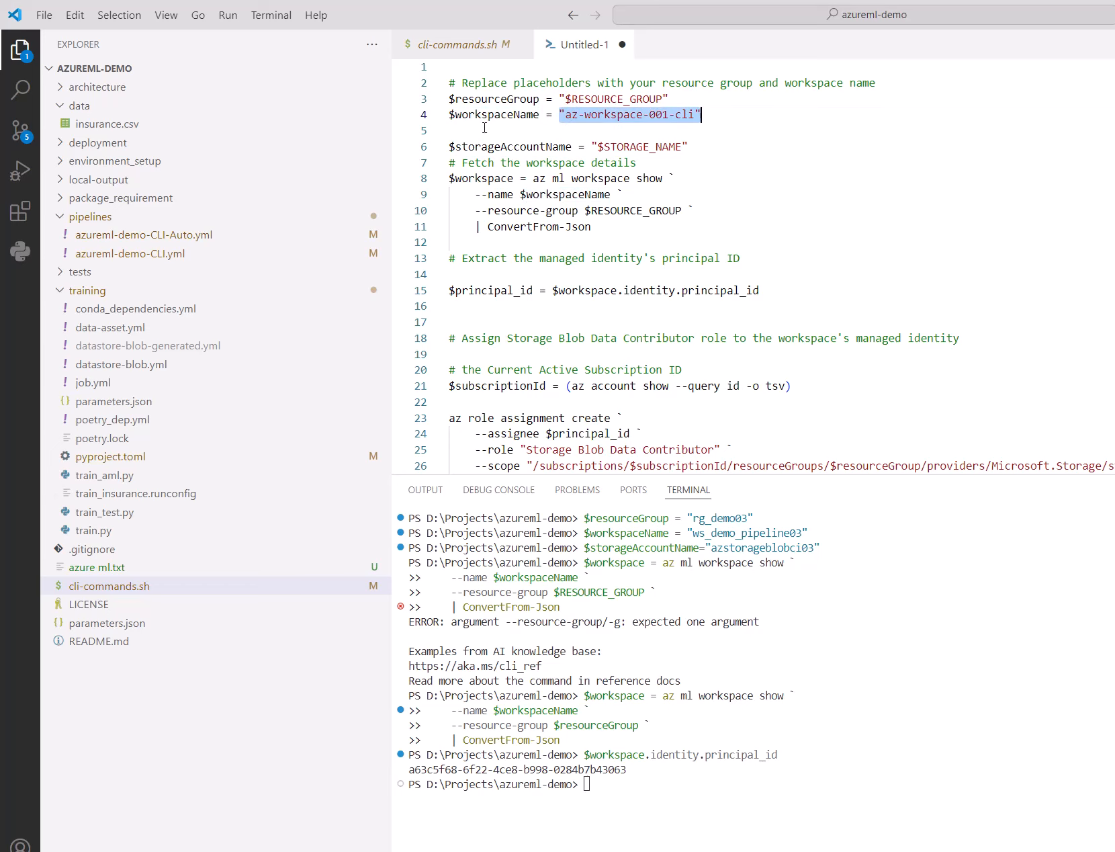
drag(459, 149, 572, 148)
click(525, 146)
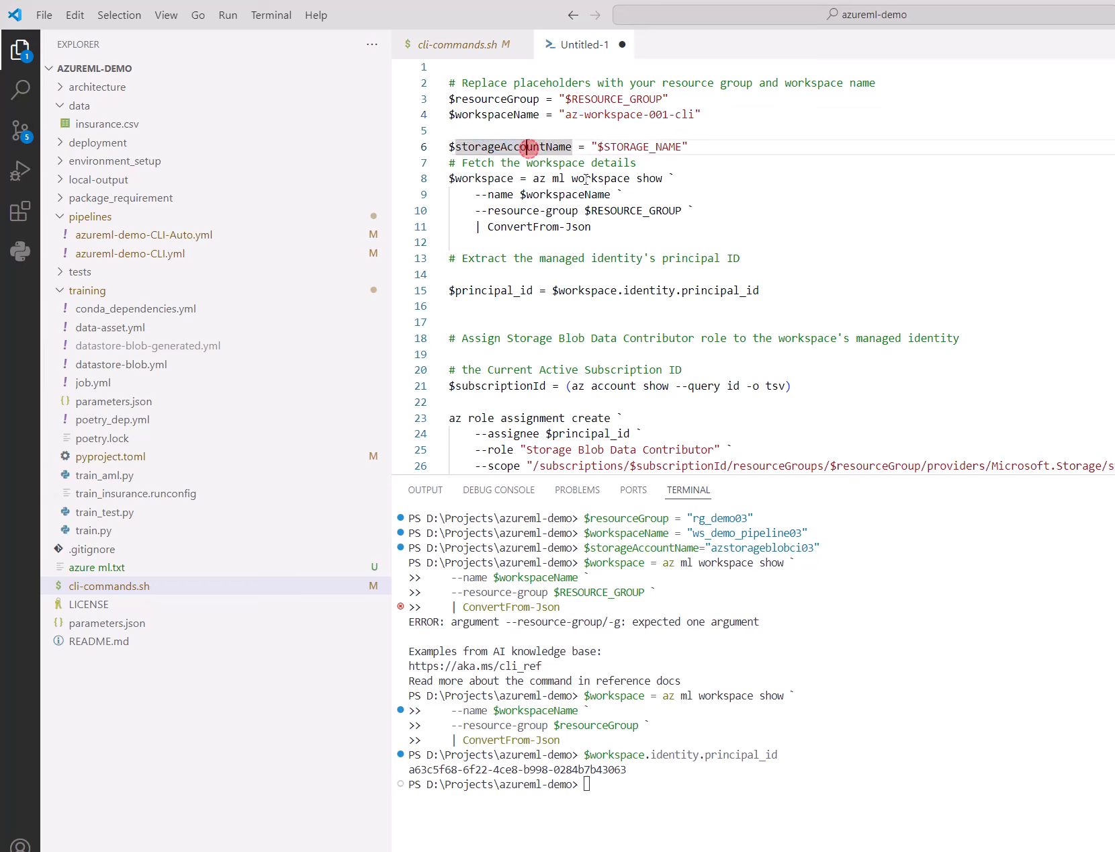
- Switch to the browser, shift its window to uncover the script, and examine the resource group name in dt_demo02's general details
key(alt+Tab)
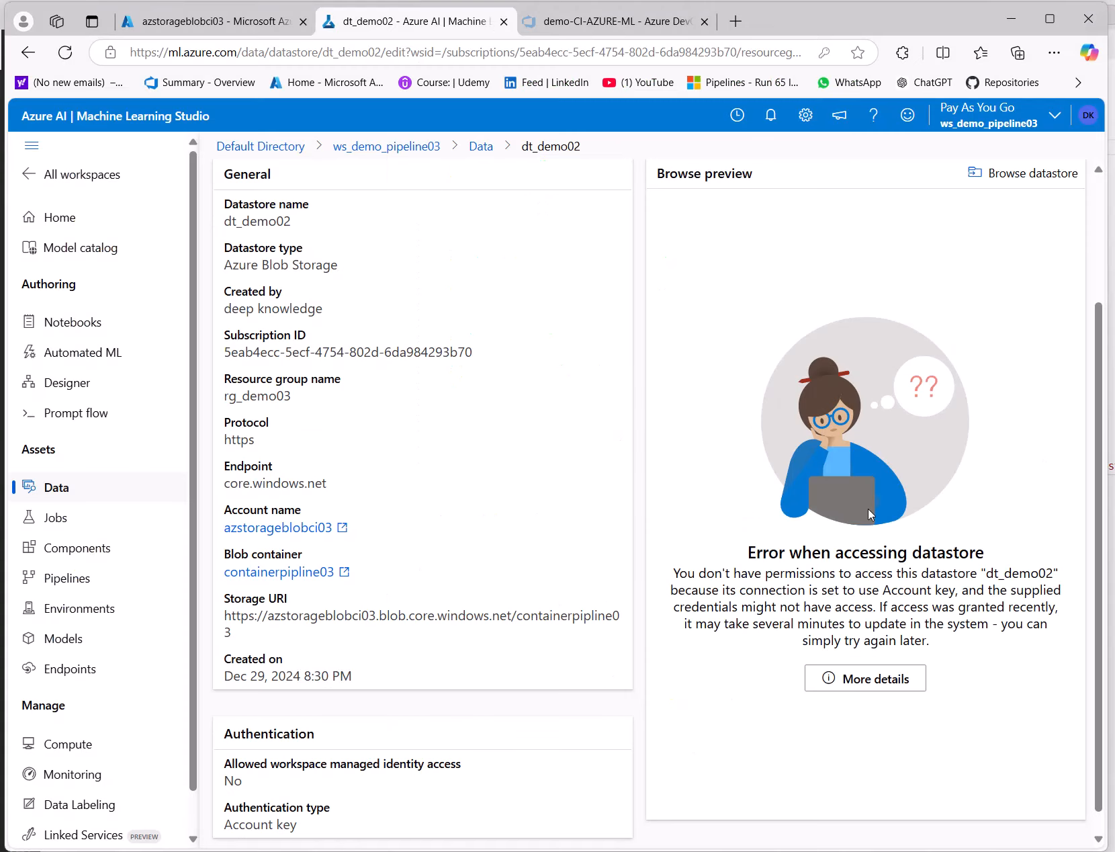
drag(819, 20, 1114, 348)
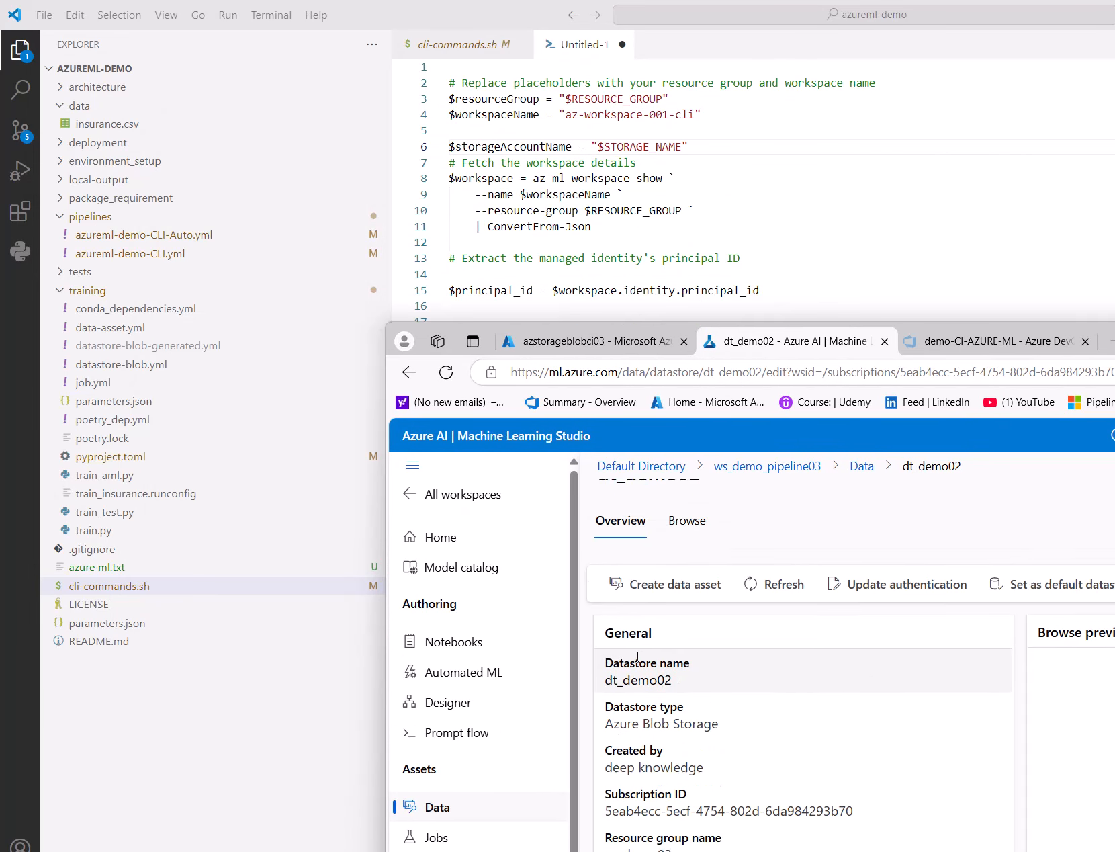
scroll(614, 588, down, 2)
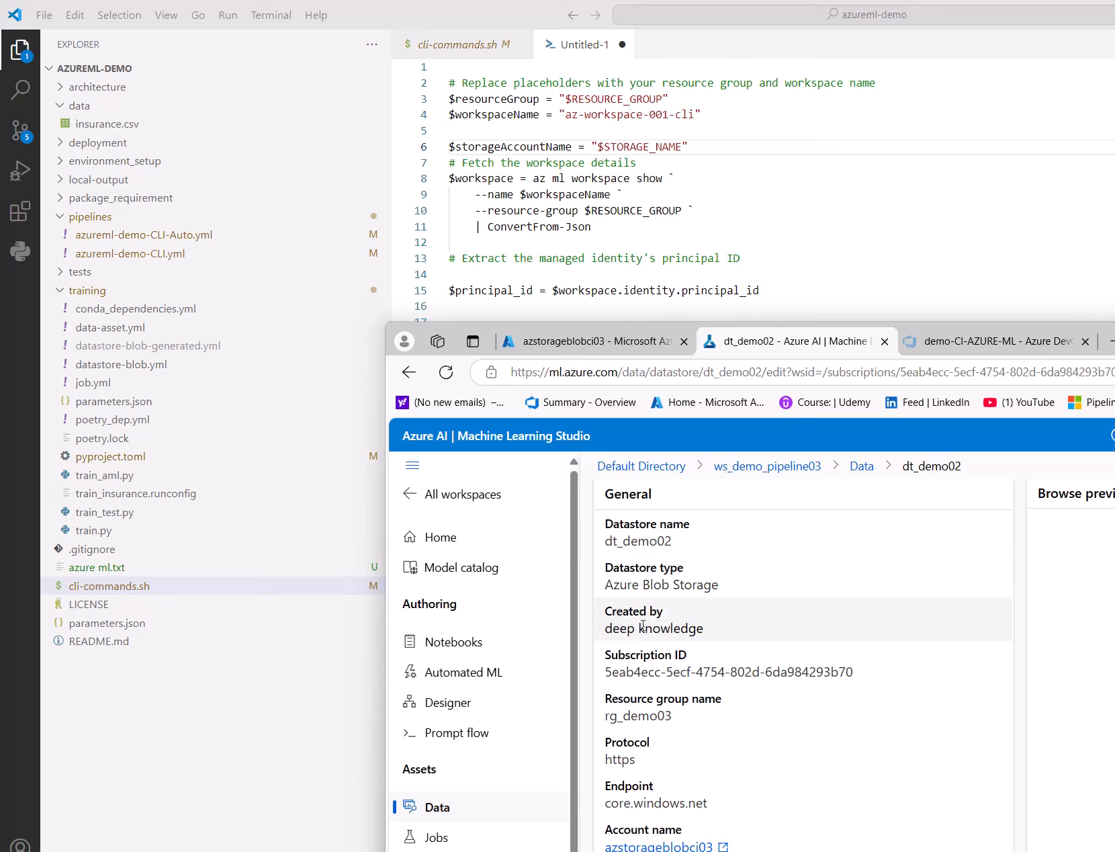
drag(630, 699, 700, 696)
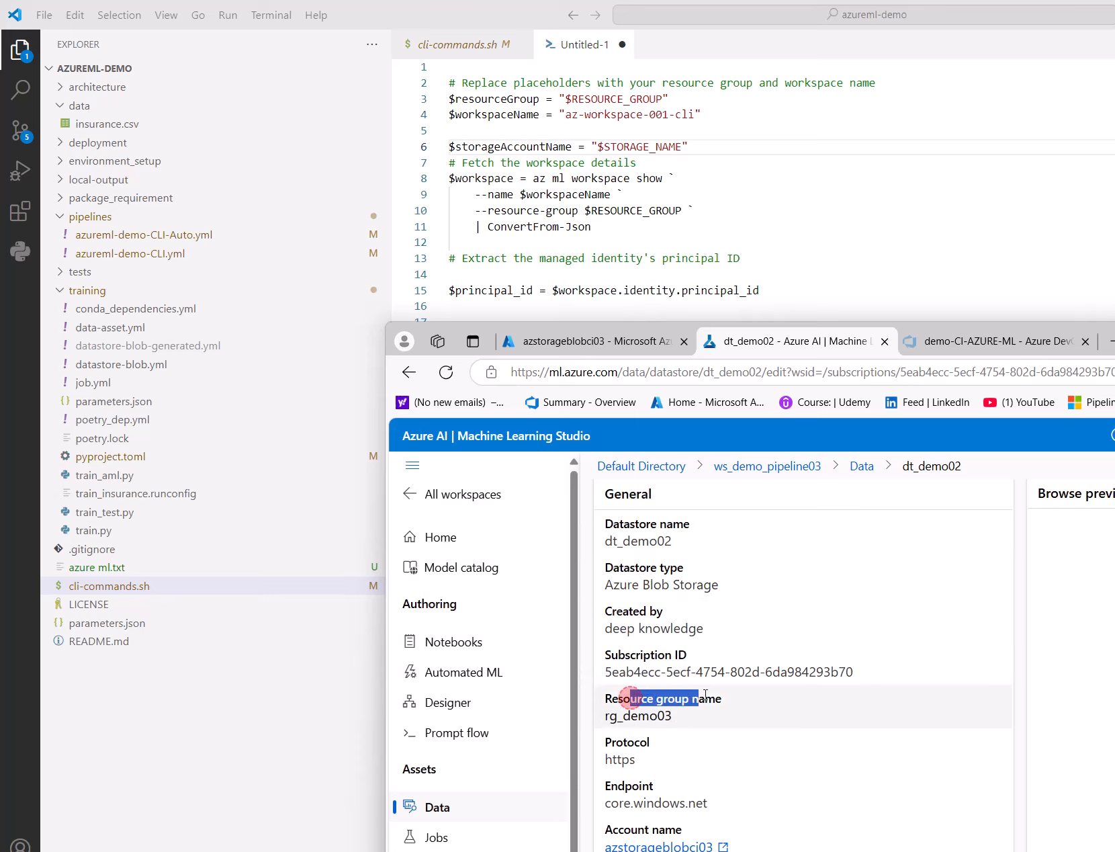
double_click(642, 714)
scroll(645, 720, down, 1)
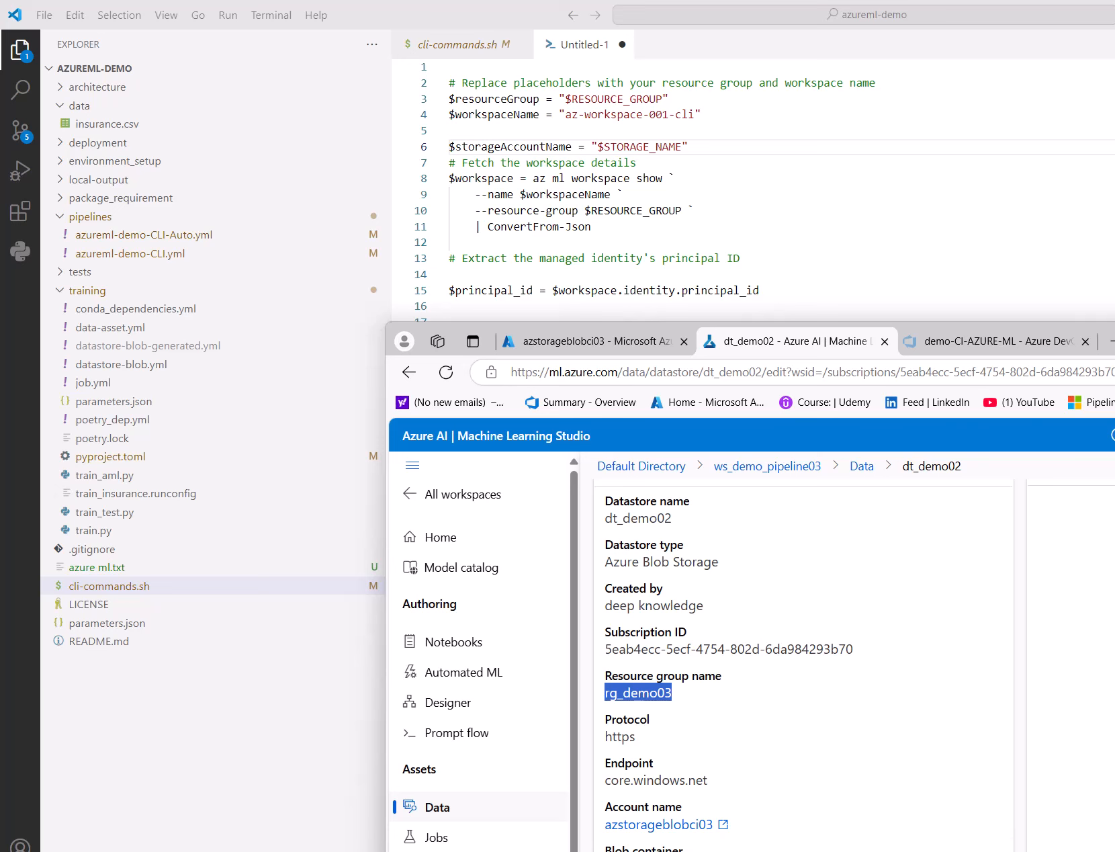
- Examine the az ml workspace show command in Visual Studio Code and check the workspace name in the dt_demo02 breadcrumb in the browser
click(619, 208)
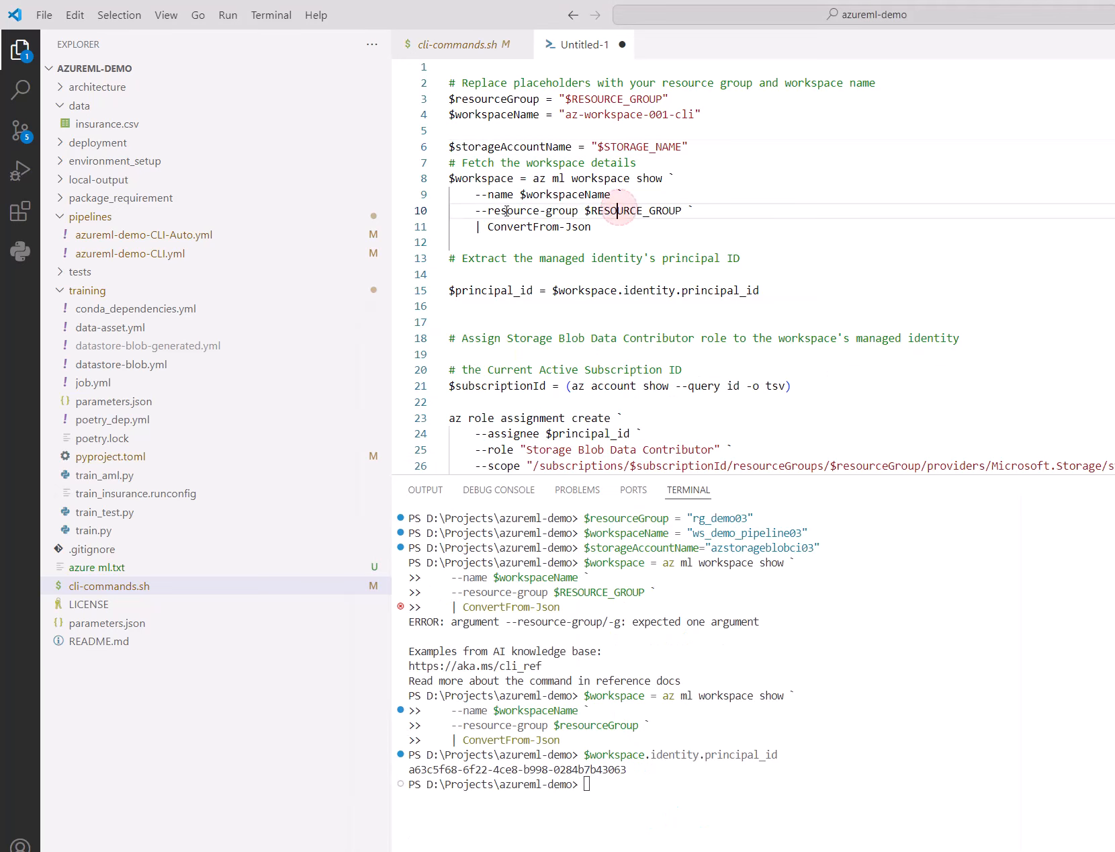
double_click(619, 210)
click(490, 178)
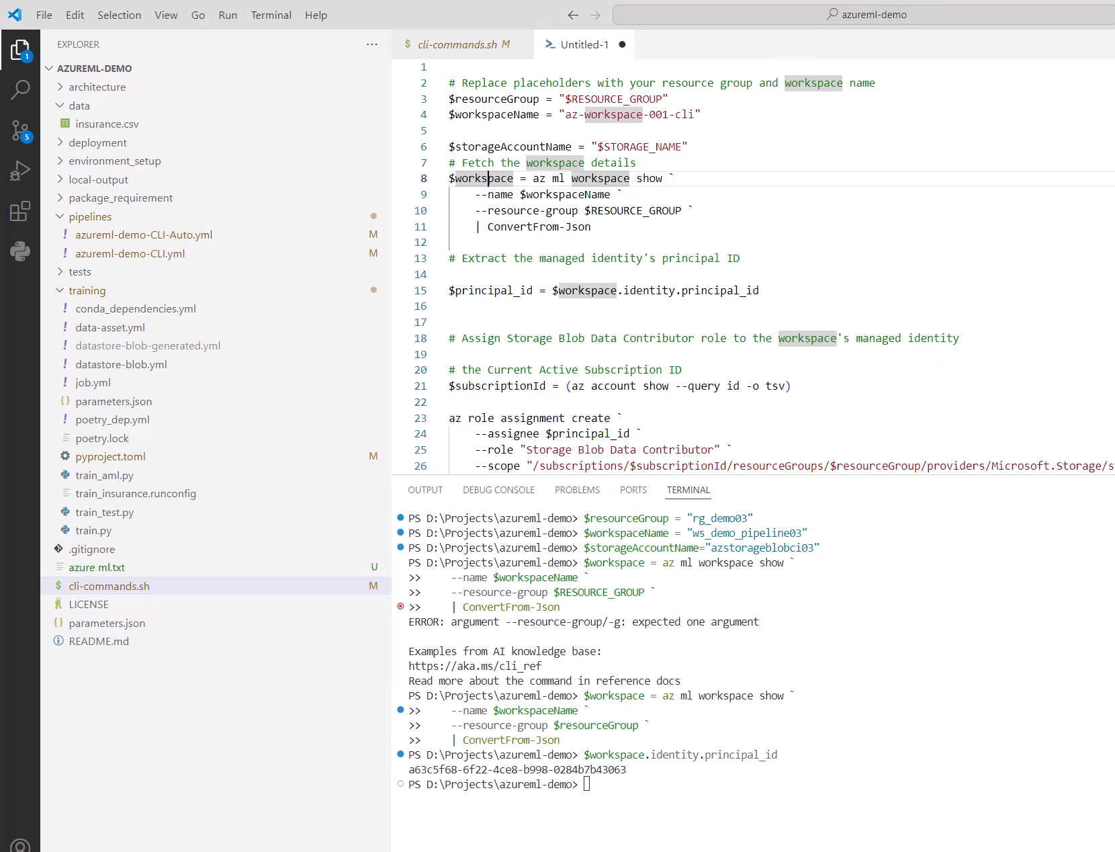
click(638, 726)
key(alt+Tab)
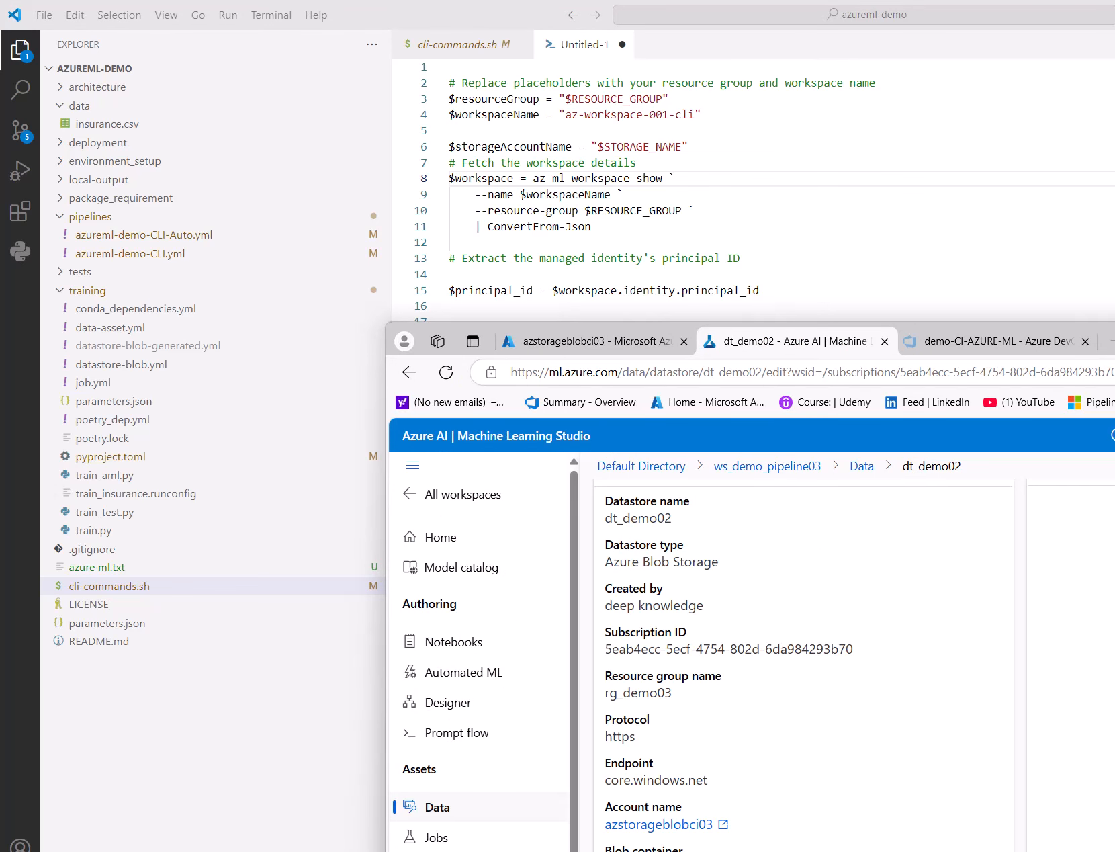
drag(1114, 341, 1065, 53)
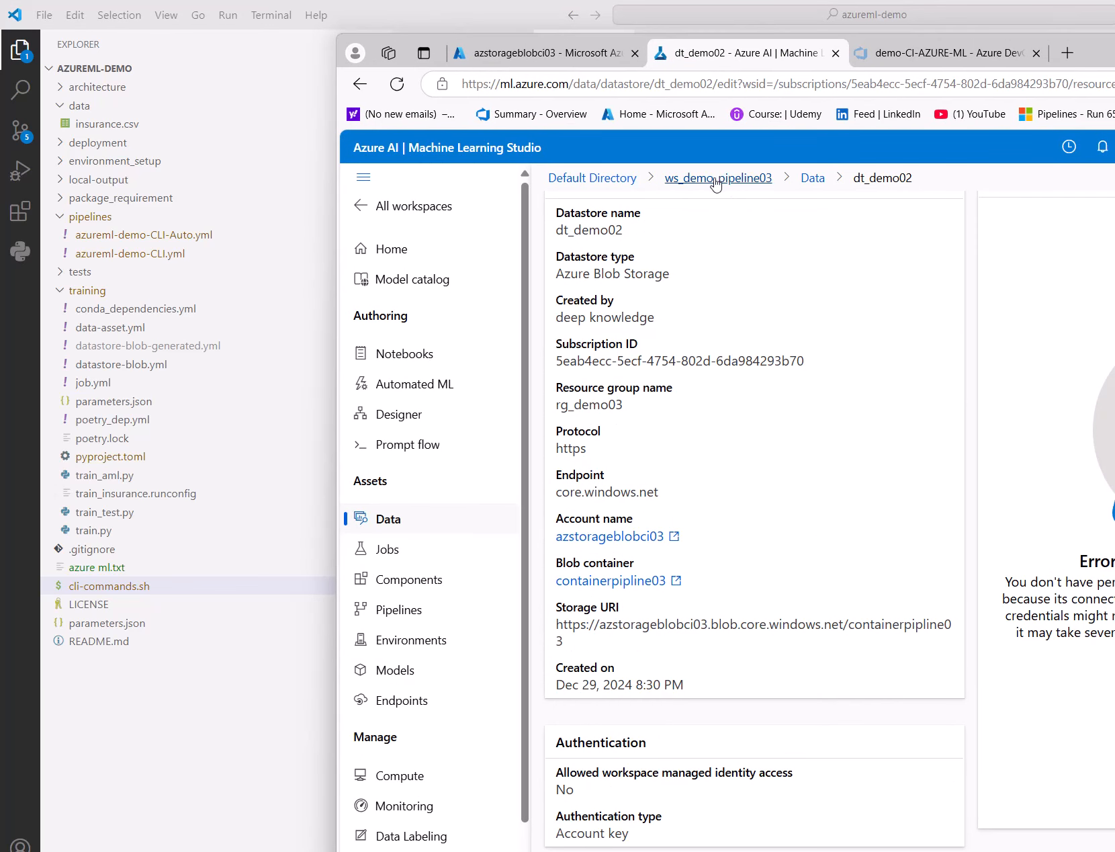
key(alt+Tab)
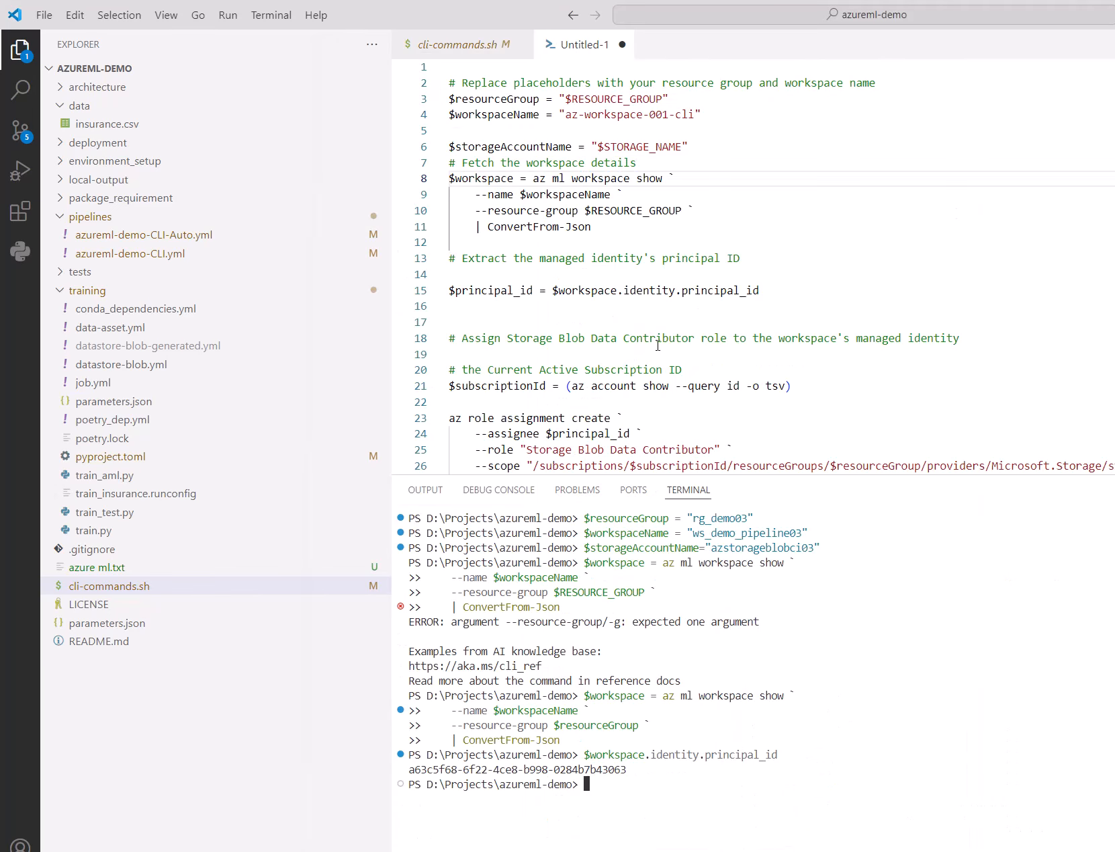
- Examine the principal ID extraction line in the script and the managed identity's principal ID printed in the terminal
click(561, 275)
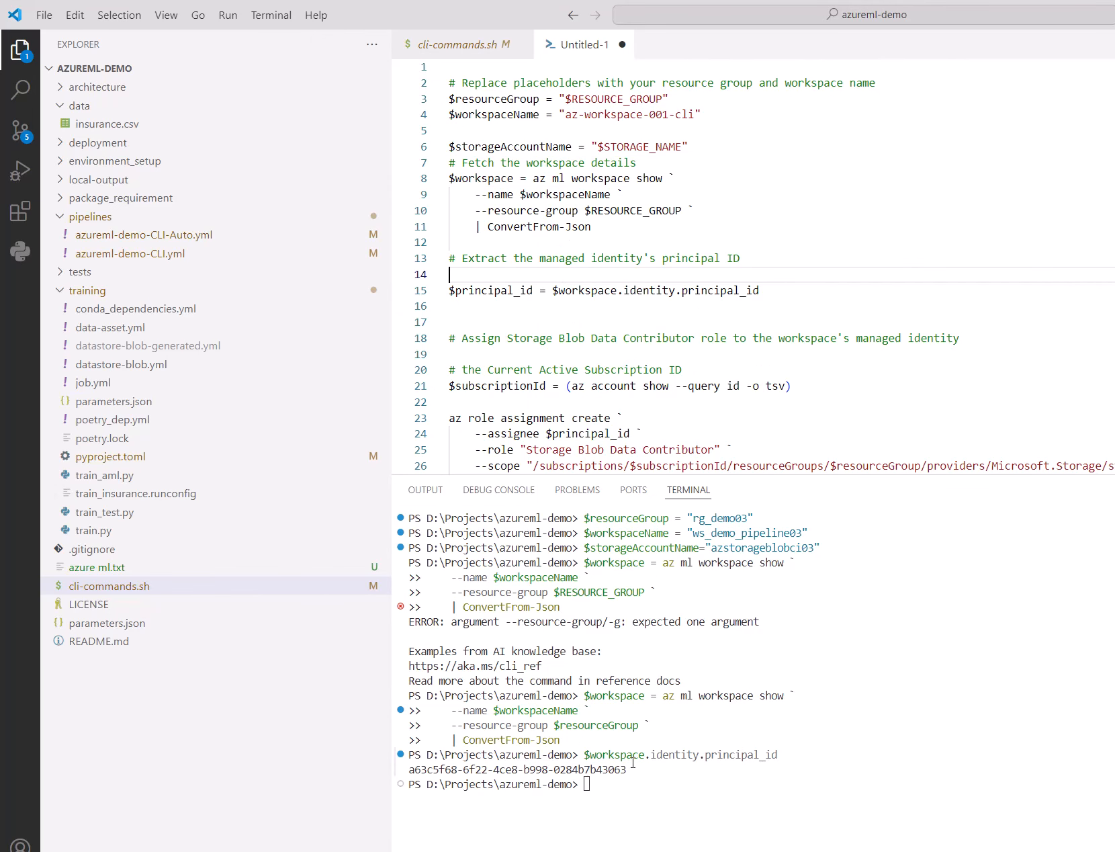
click(416, 768)
triple_click(416, 767)
click(725, 736)
- Switch to the browser and copy the workspace name ws_demo_pipeline03 from the breadcrumb above the dt_demo02 details
key(alt+Tab)
drag(1112, 54, 874, 31)
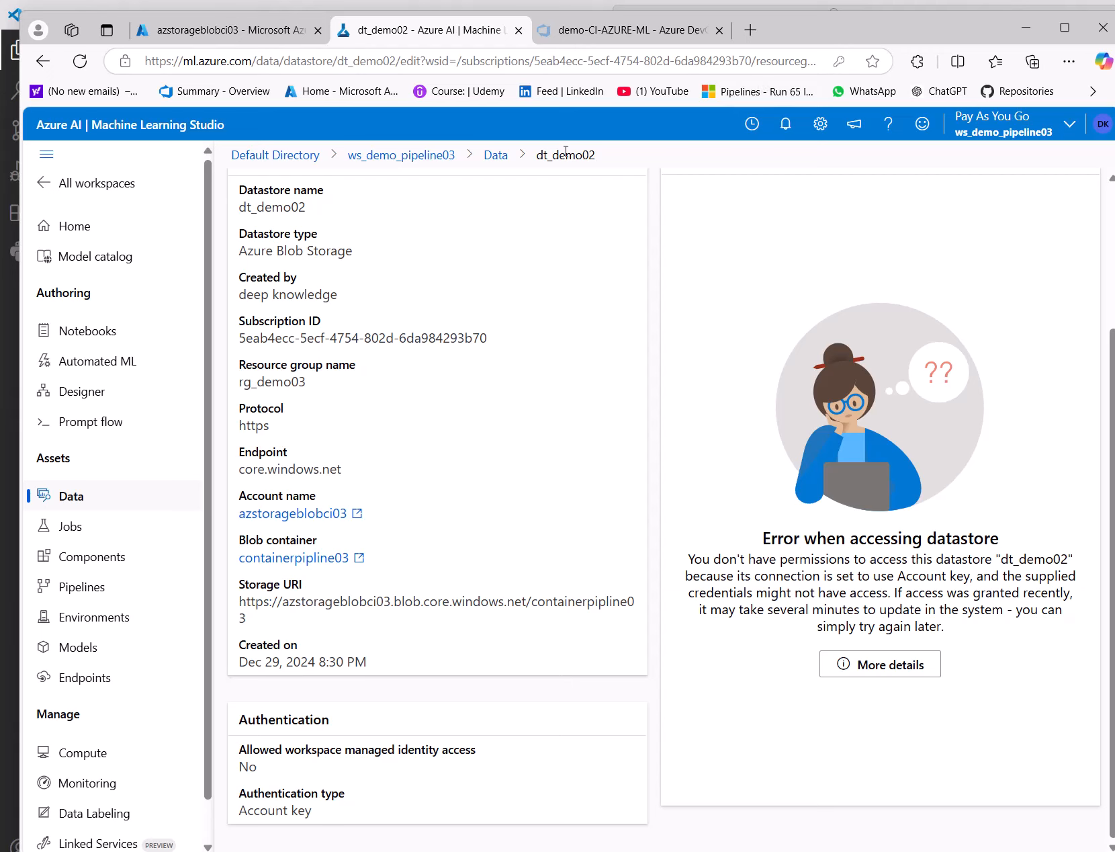
drag(457, 156, 348, 155)
key(ctrl+c)
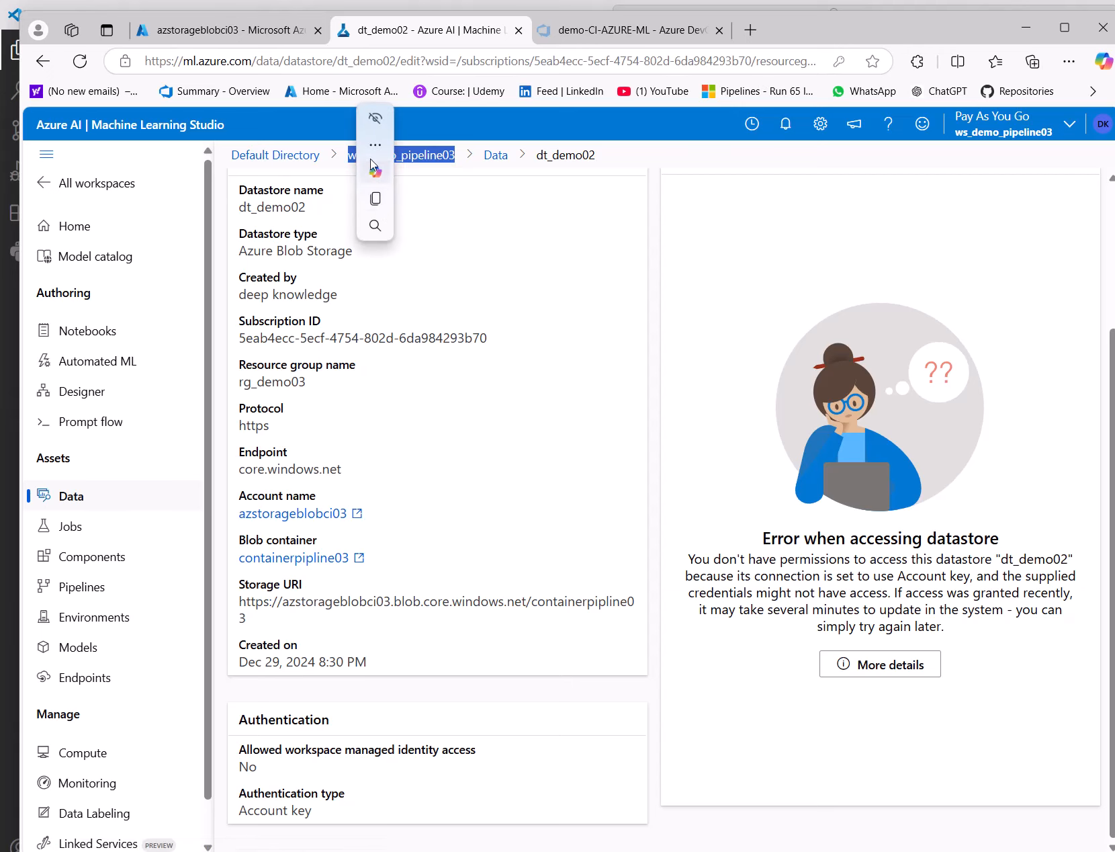
click(381, 213)
click(518, 279)
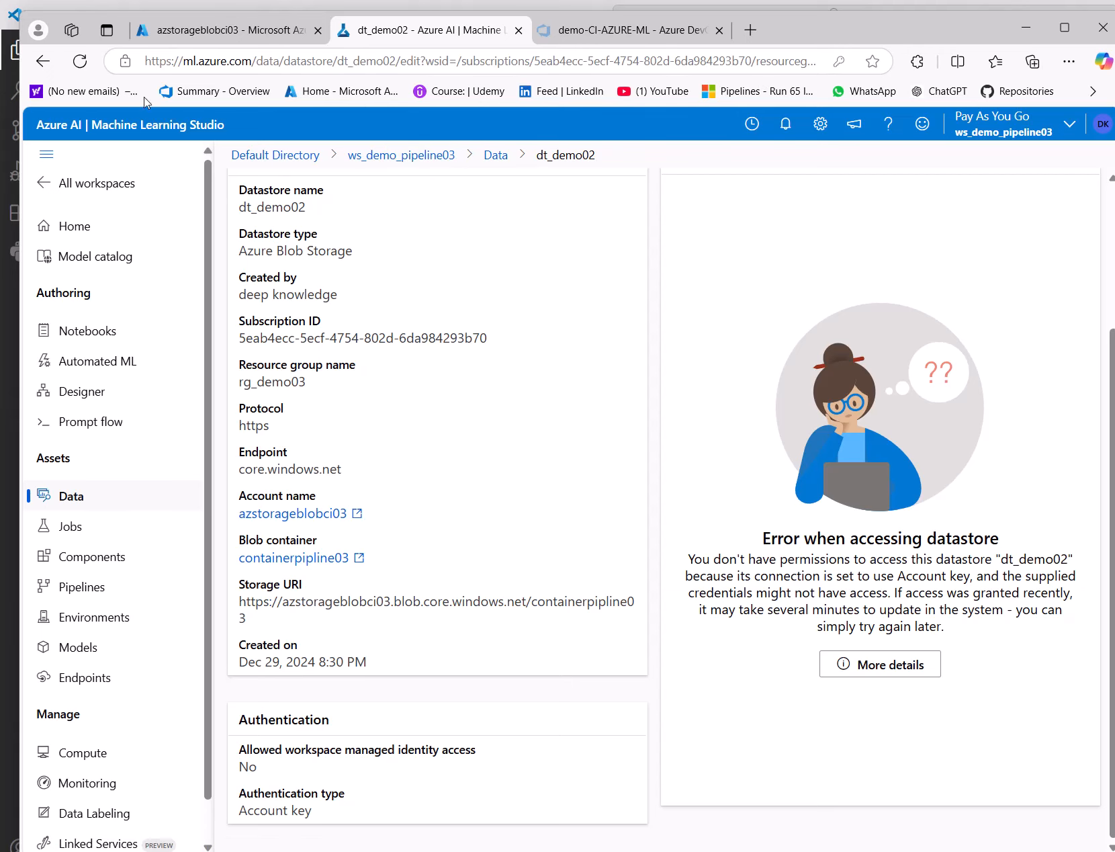
- Go to the Azure portal home, search for "default", and continue the search in Microsoft Entra ID
click(178, 22)
click(126, 123)
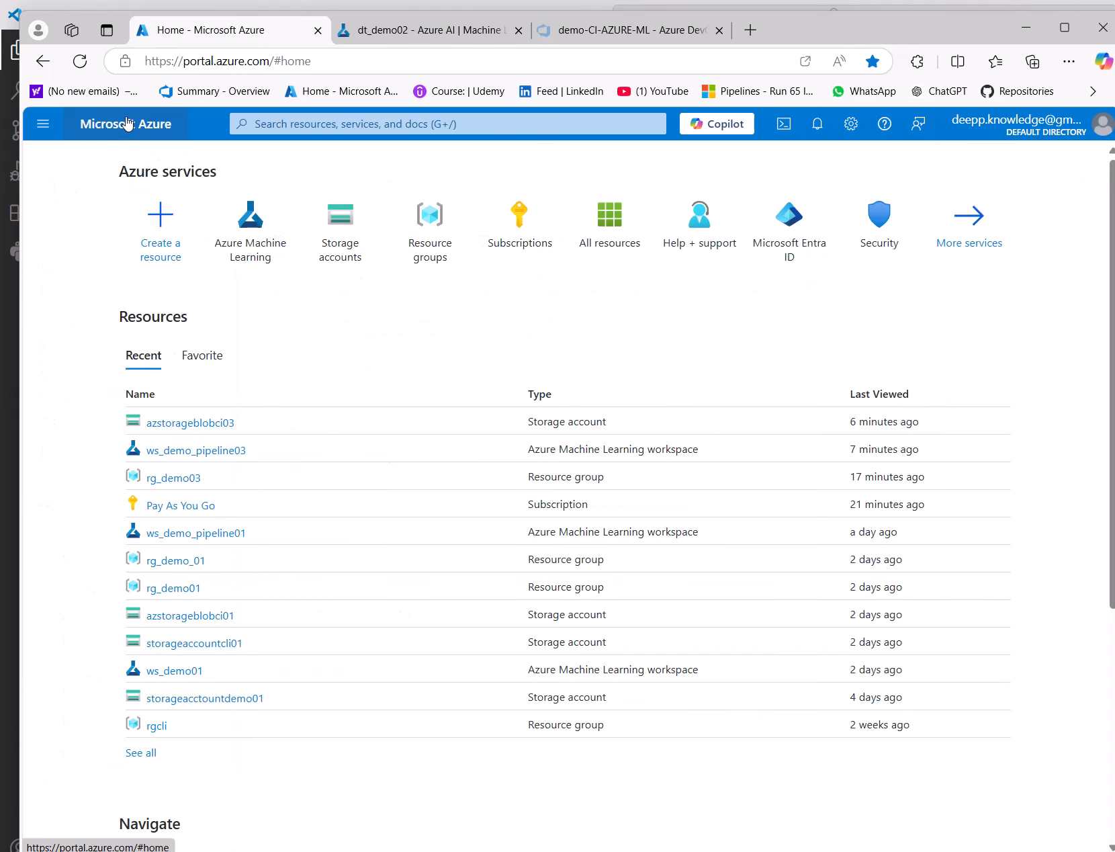
click(291, 123)
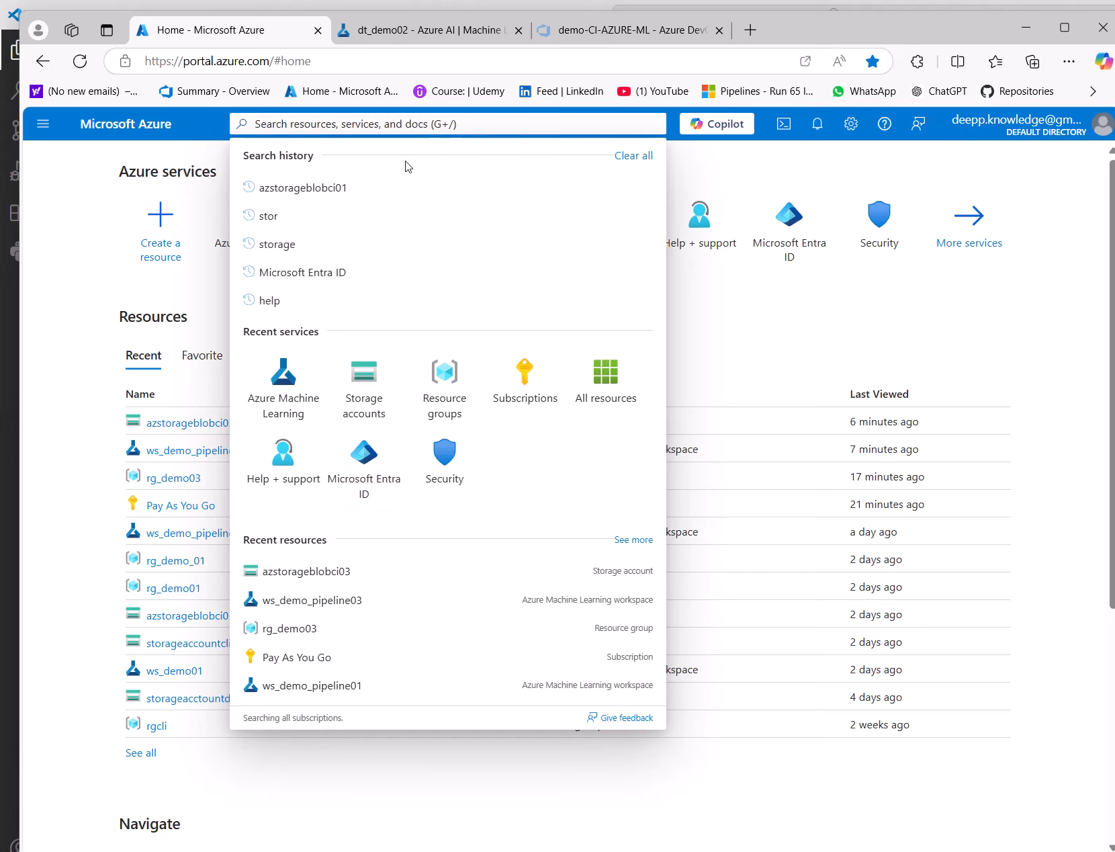
text(defual)
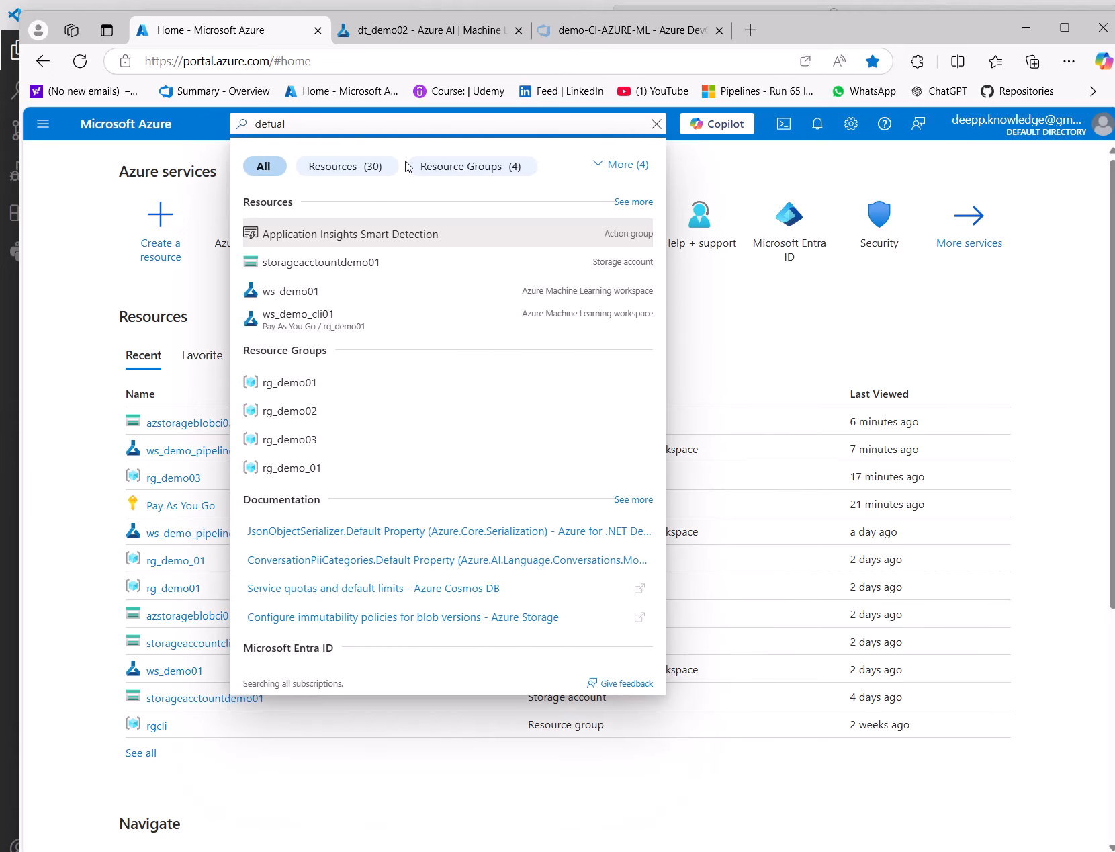
key(BackSpace)
key(BackSpace)
key(BackSpace)
text(ai)
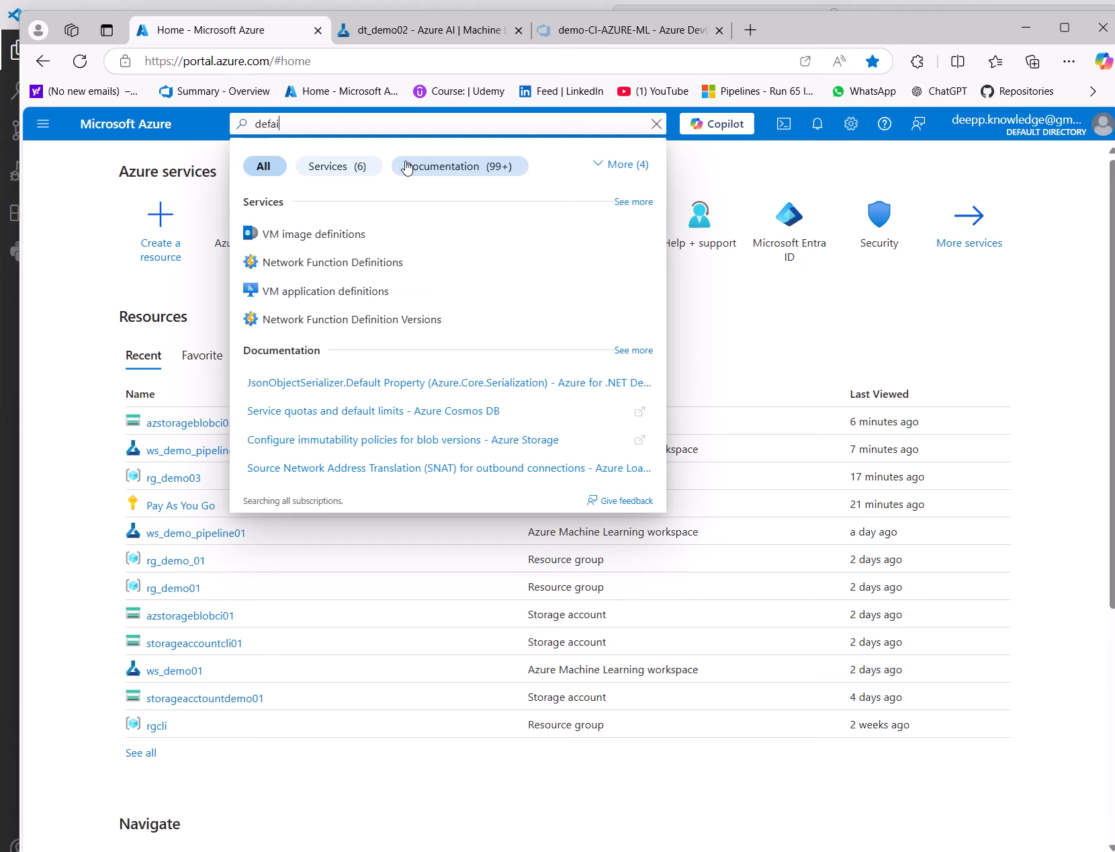
key(BackSpace)
text(ult)
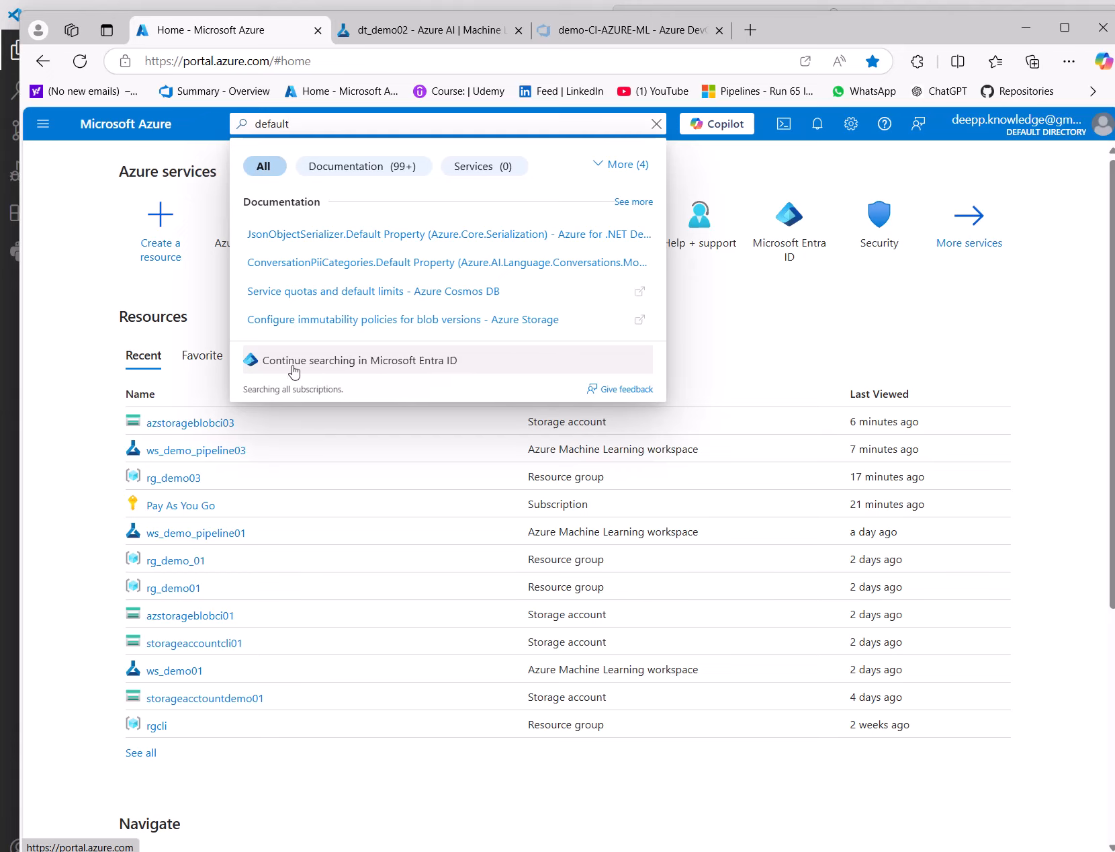
click(391, 371)
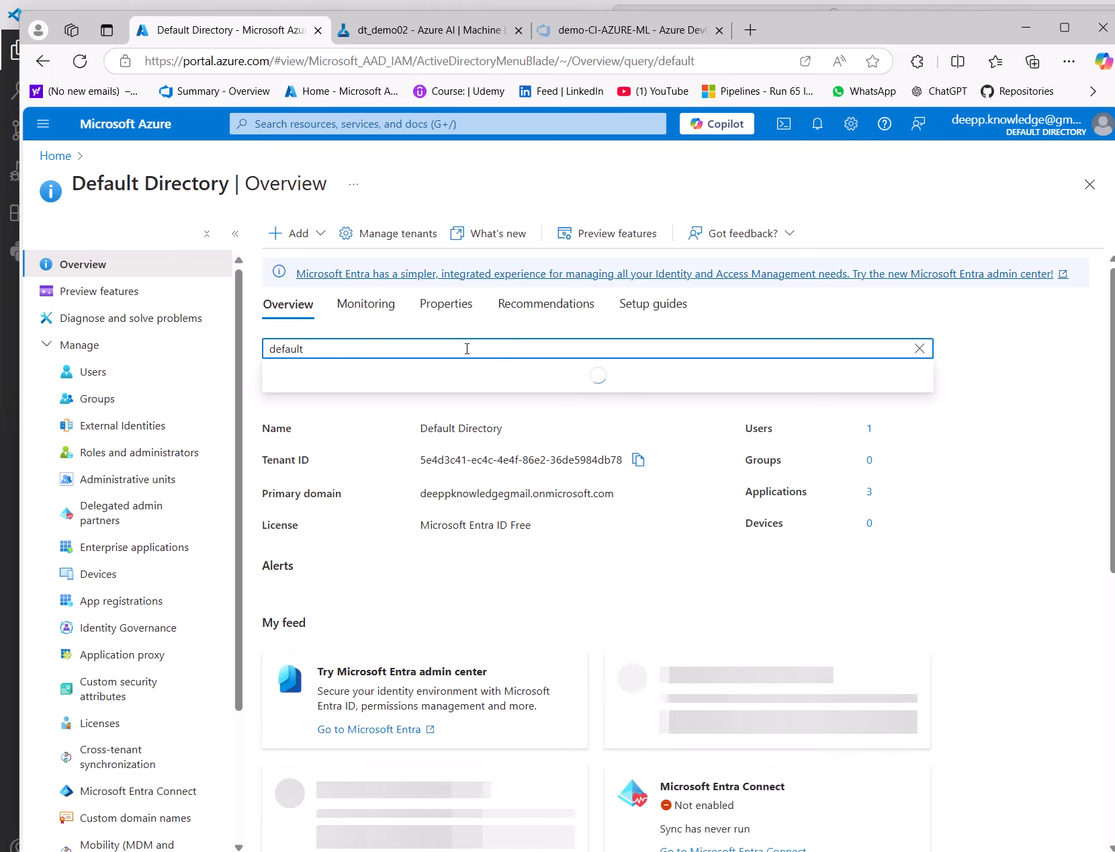
- Try to search the Default Directory tenant using the copied workspace name, shortening it to "ws_"
click(921, 349)
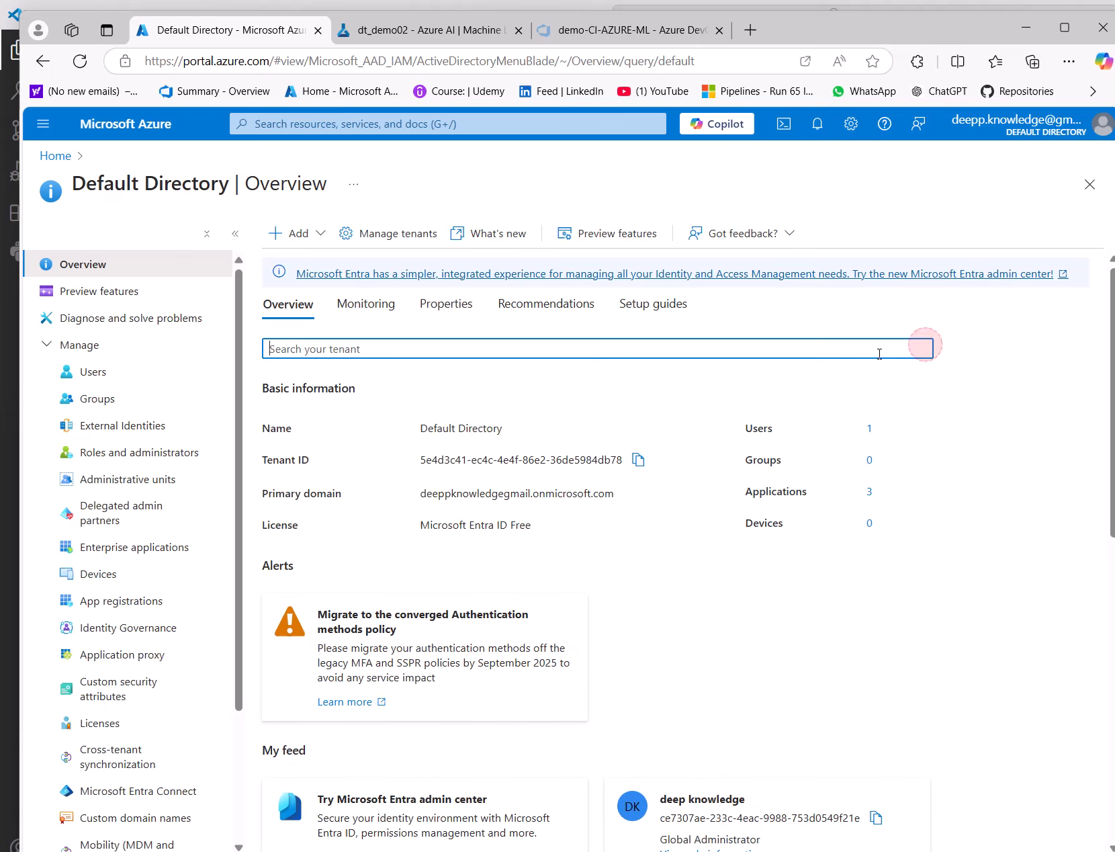
click(535, 345)
key(ctrl+v)
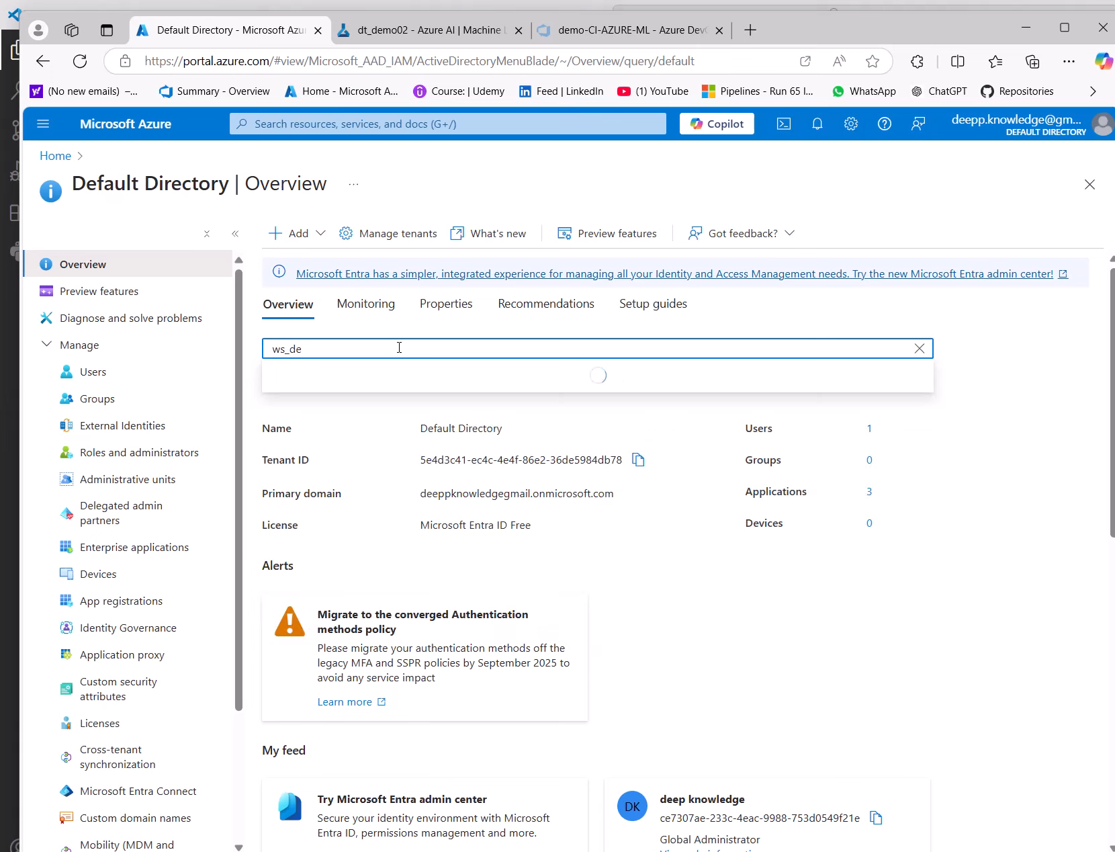
key(BackSpace)
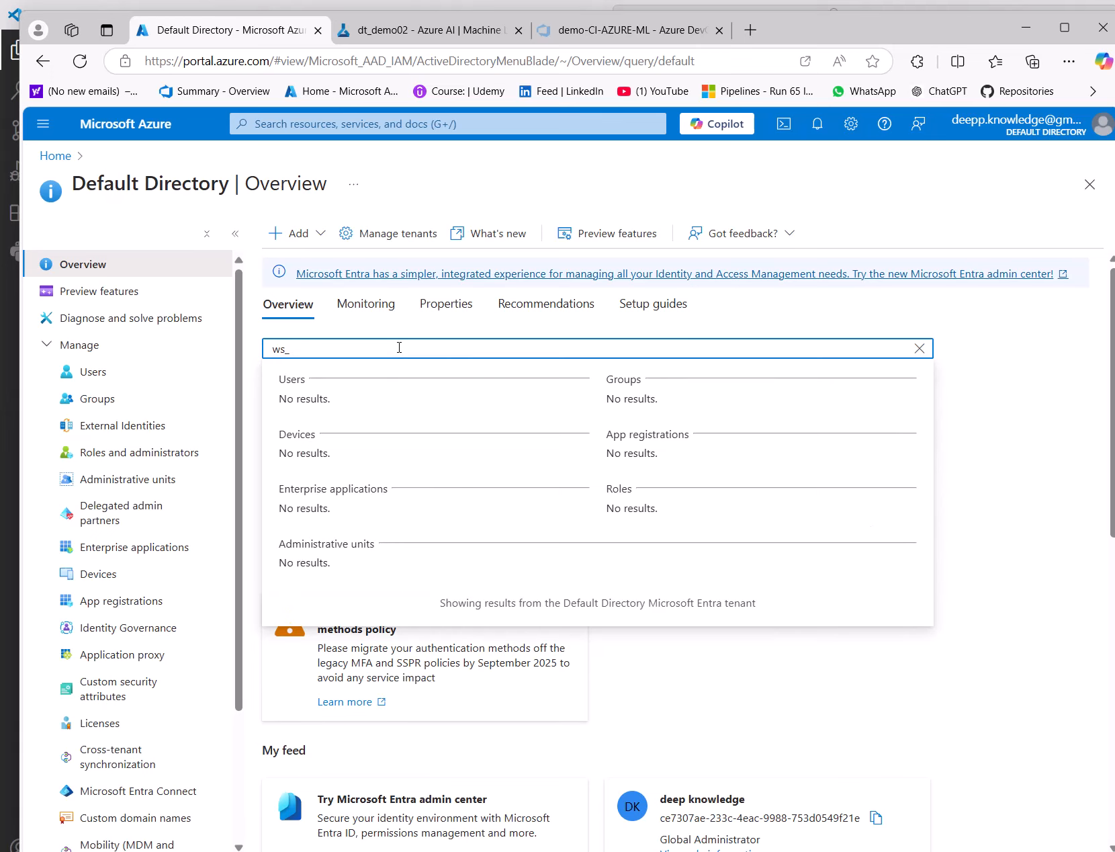
- Clear the tenant search and look up entries starting with "ws"
click(927, 348)
click(406, 349)
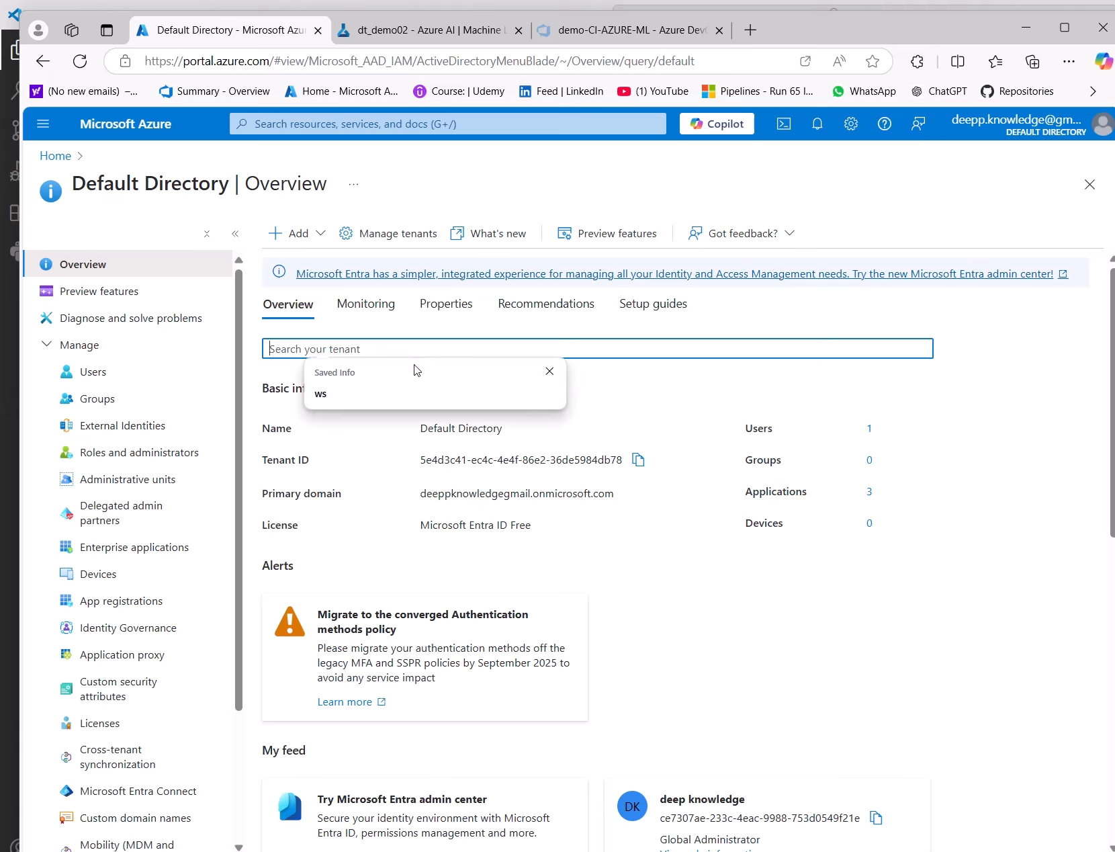
text(ws)
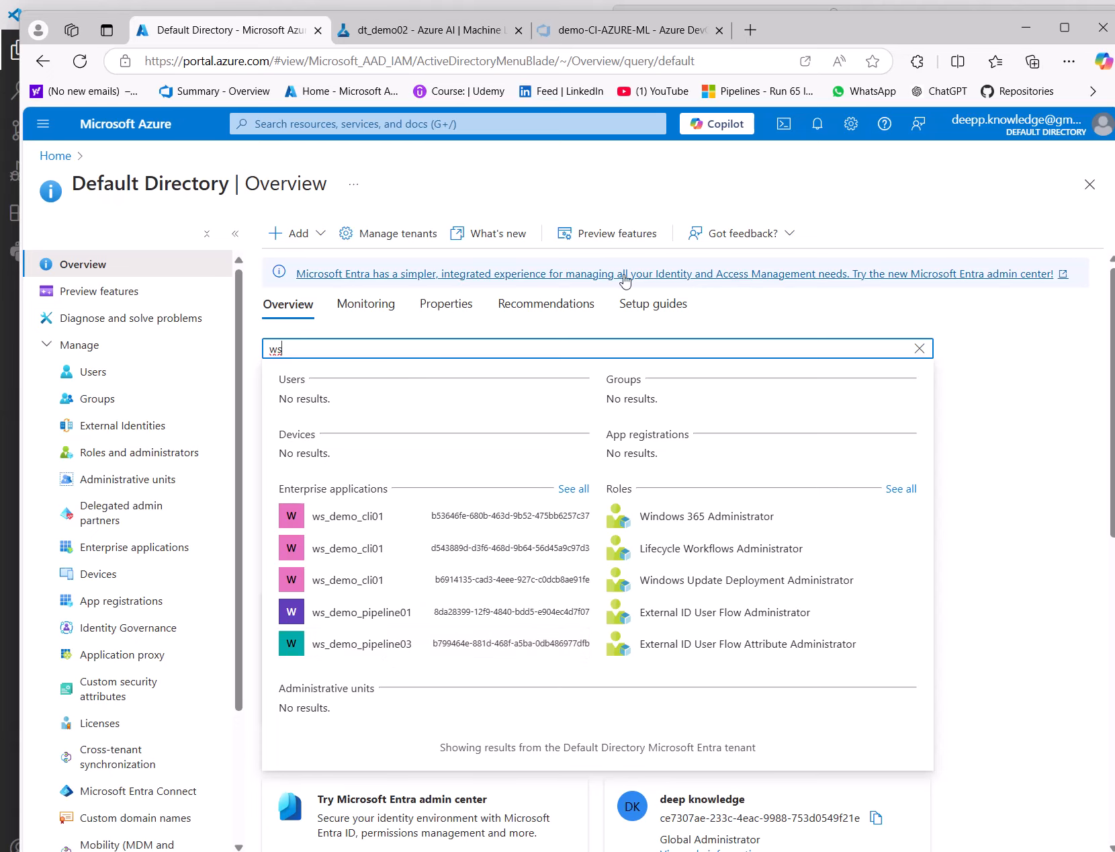
- Try searching the tenant for the full workspace name ws_demo_pipeline03
click(918, 349)
click(657, 342)
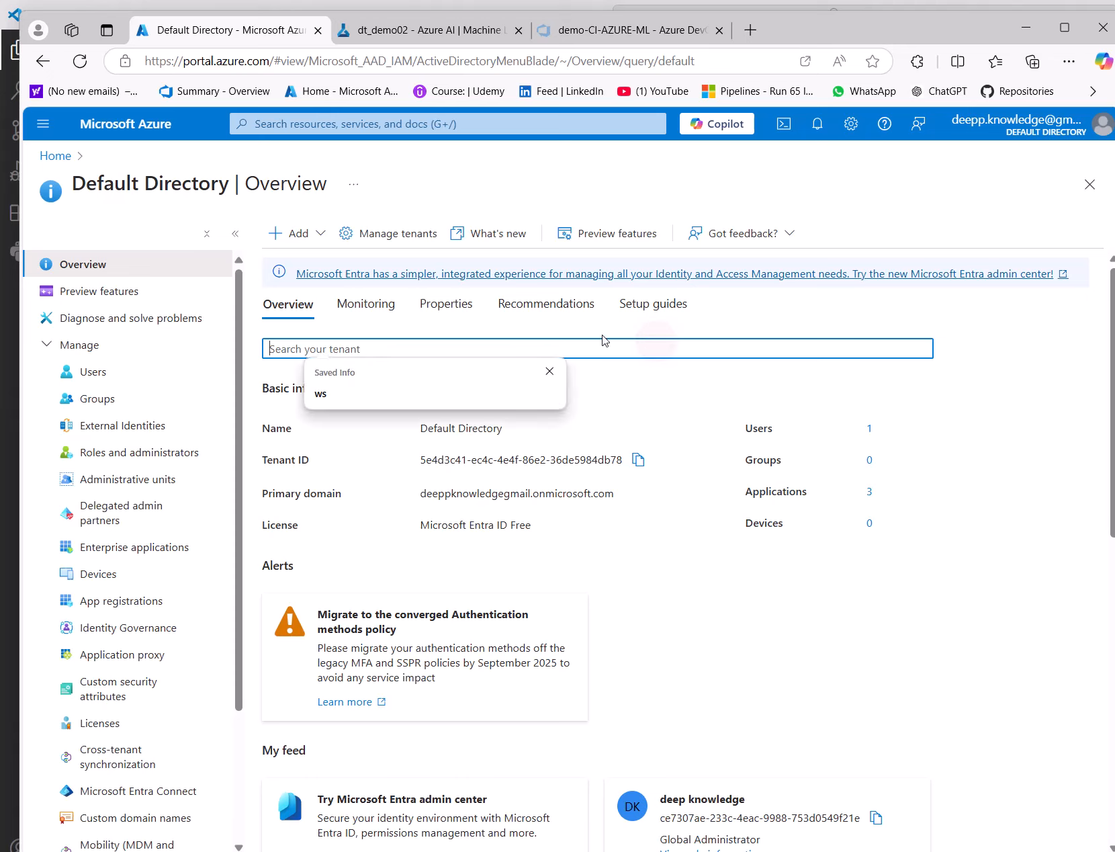
key(ctrl+v)
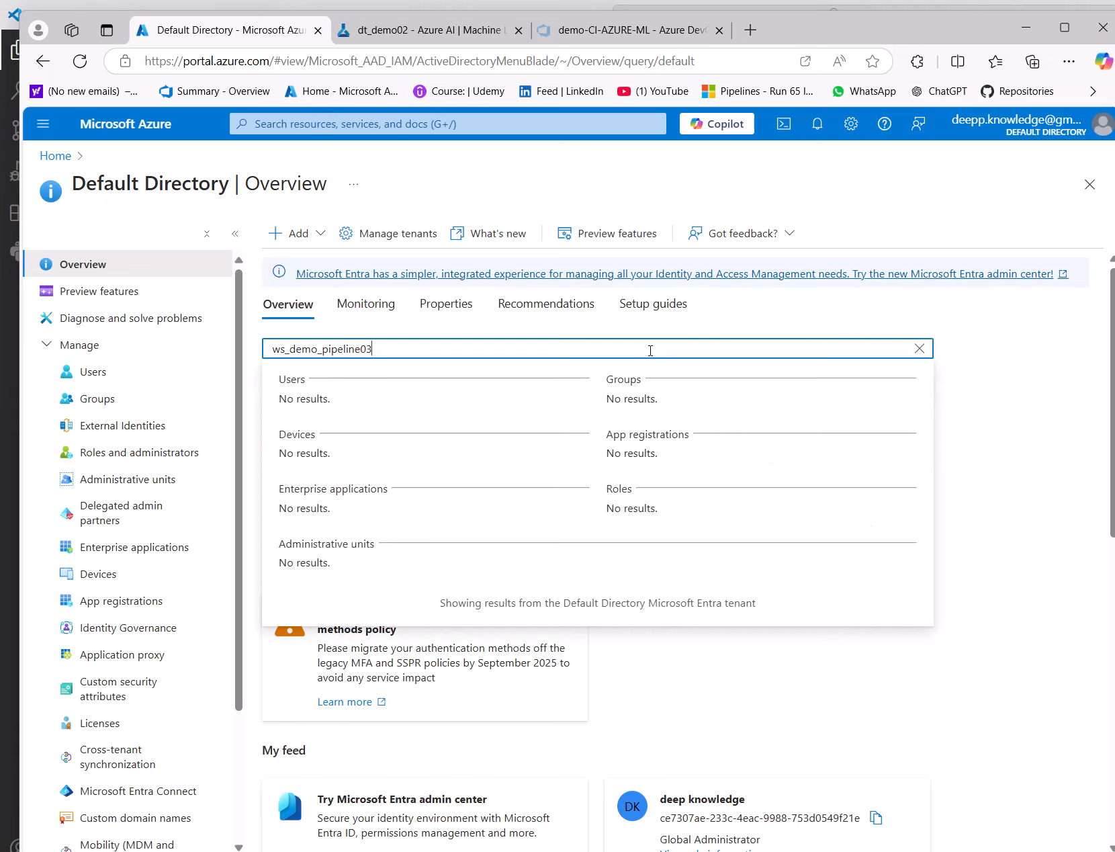
- Replace the full workspace name in the tenant search with "ws" to find the ws_demo_pipeline03 enterprise application
key(ctrl+a)
key(BackSpace)
text(ws)
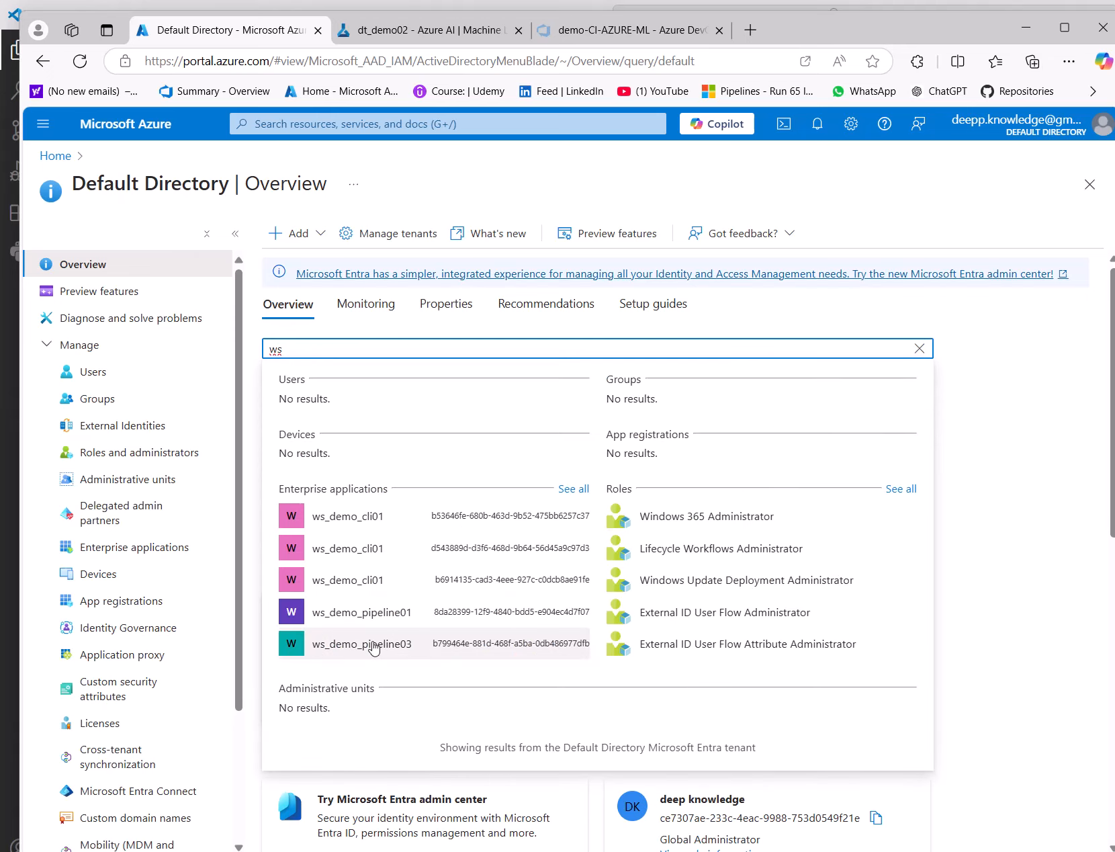
- Open the ws_demo_pipeline03 enterprise application and copy its Application ID
click(374, 646)
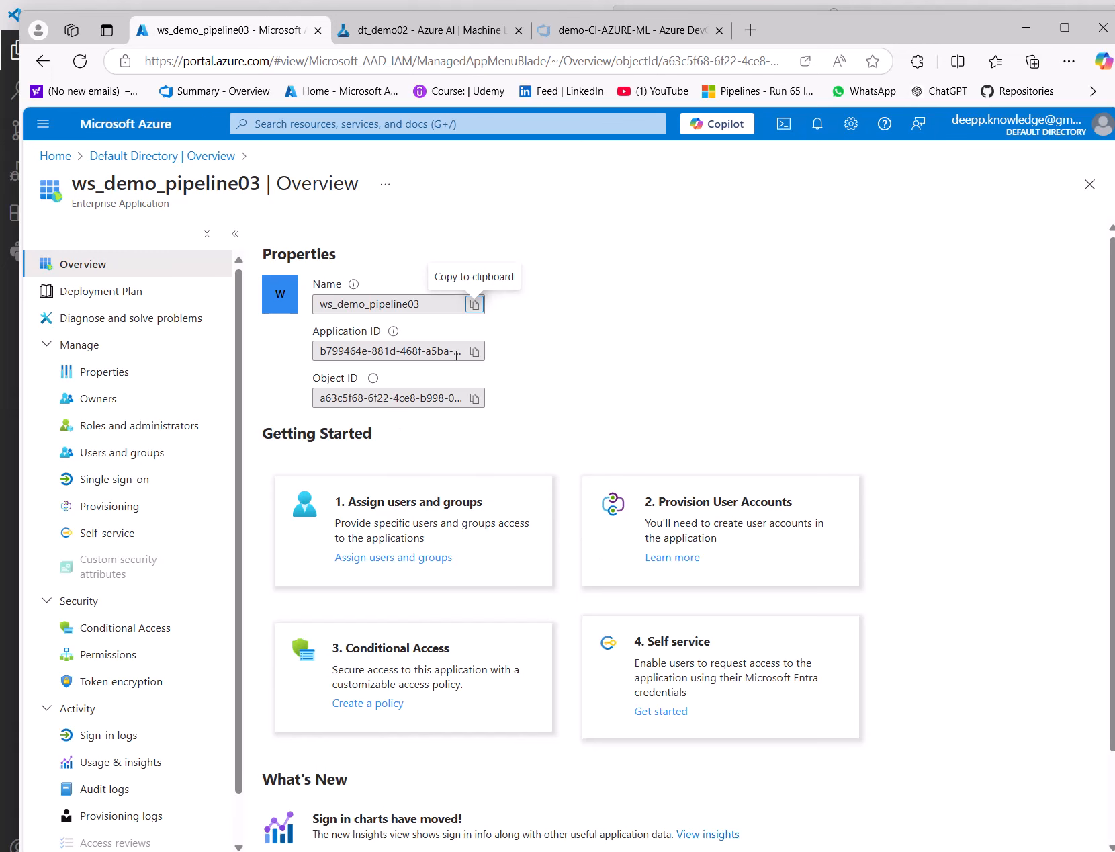
click(475, 351)
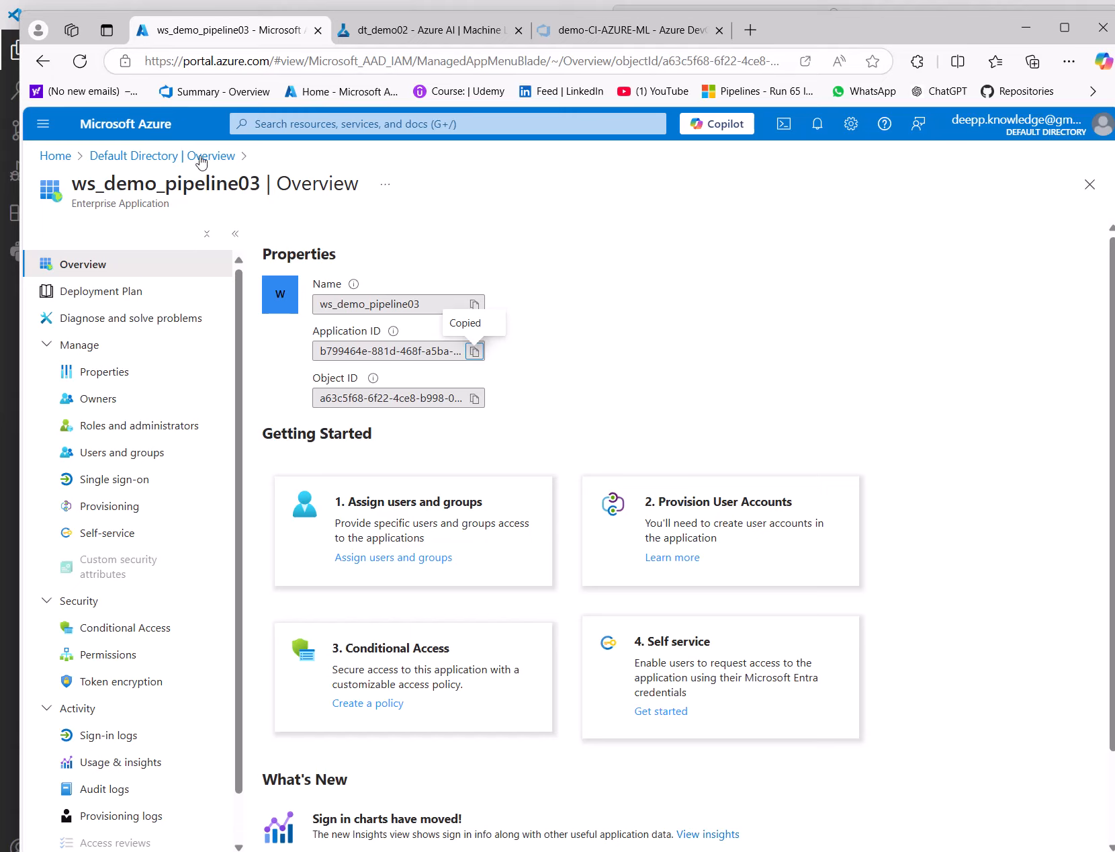
- Open the Azure portal in a separate window and go to the azstorageblobci03 storage account
shift+click(120, 131)
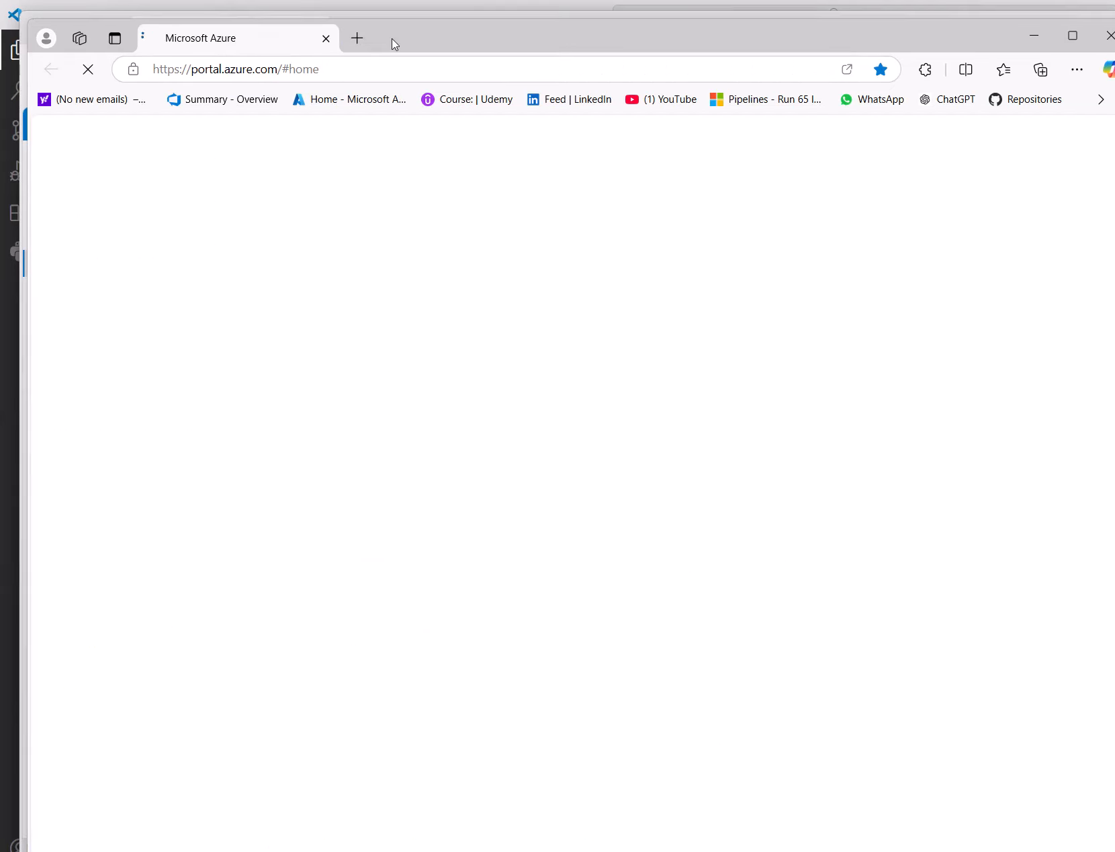
drag(402, 36, 512, 64)
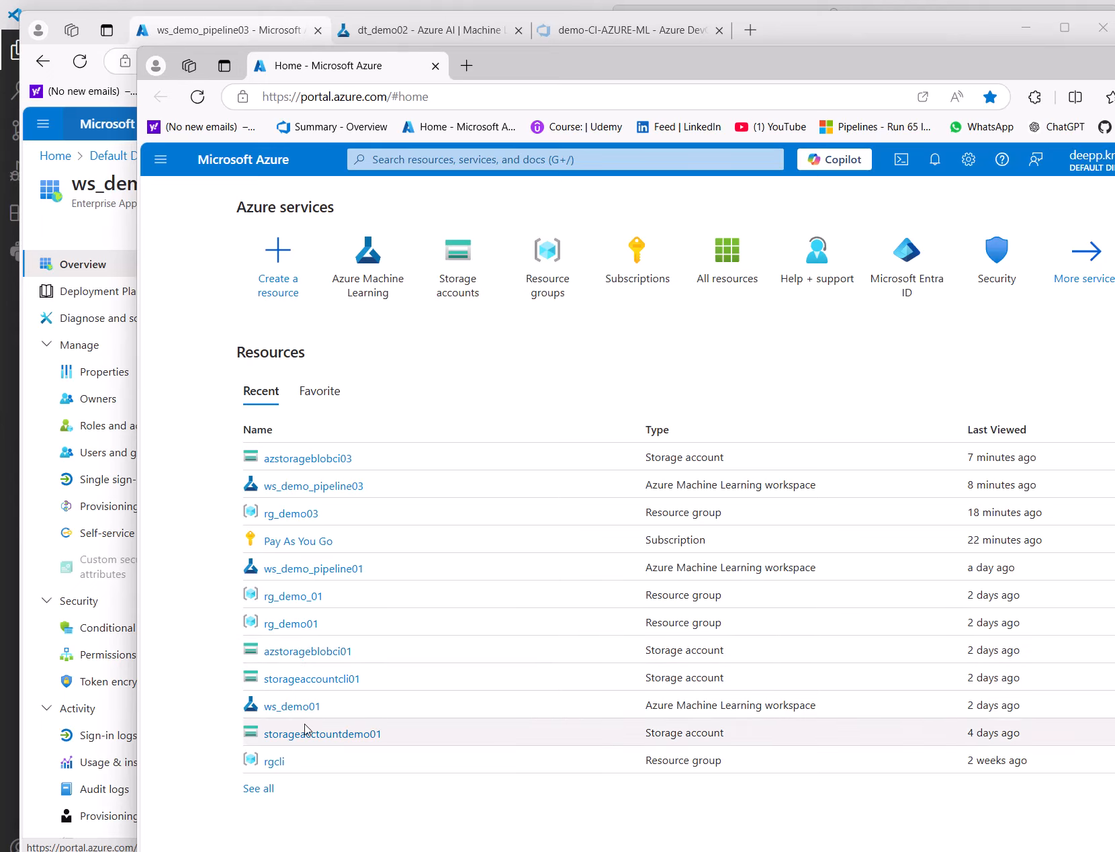
click(458, 296)
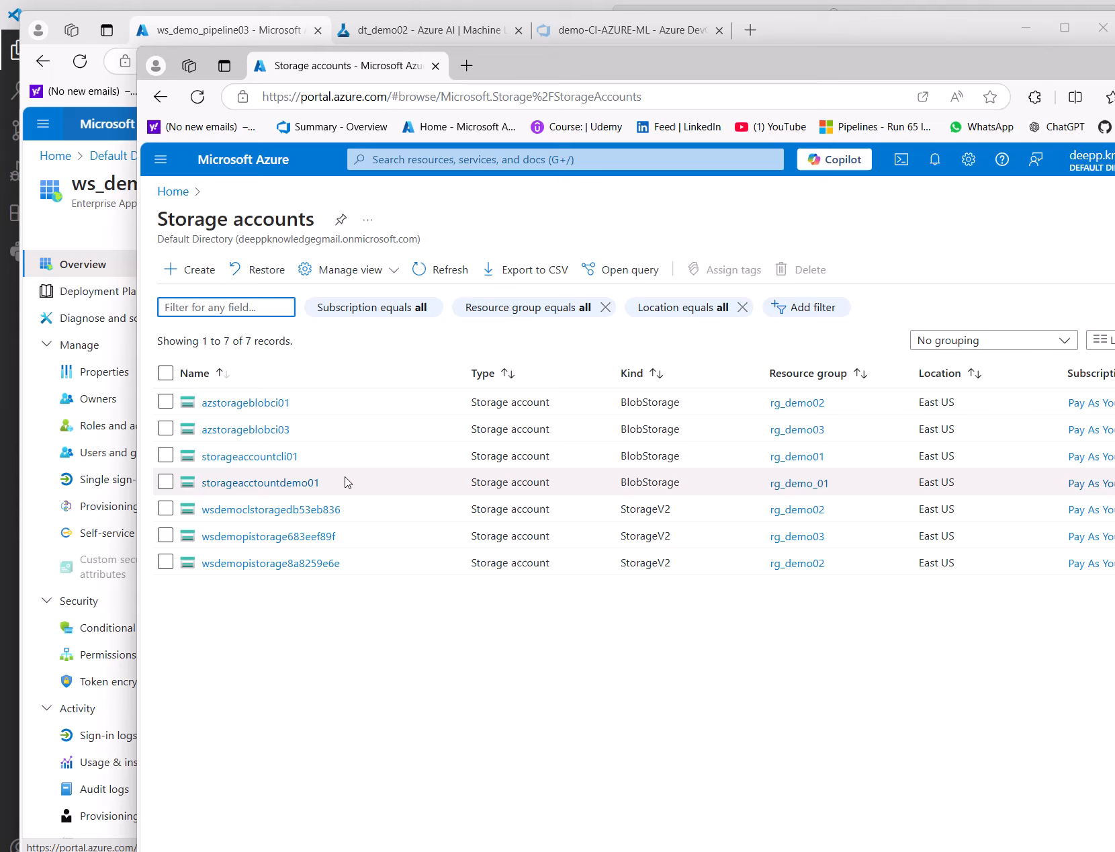
click(257, 430)
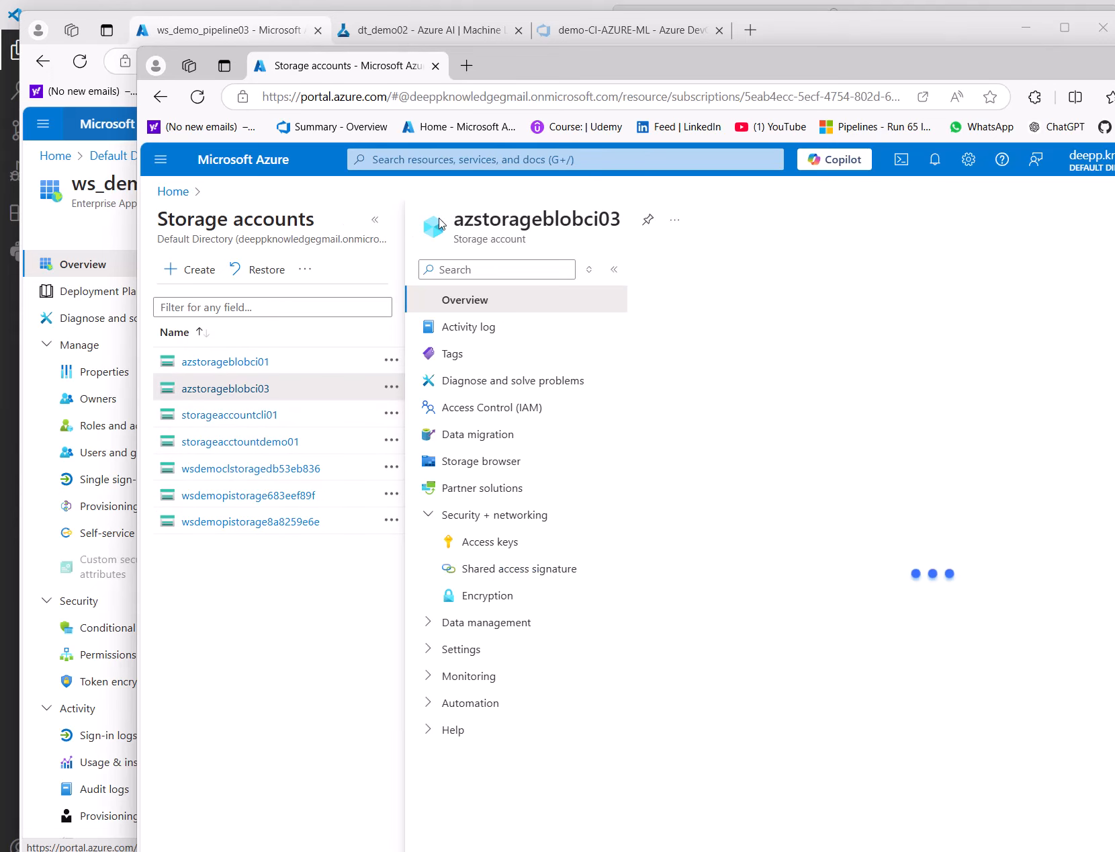
drag(600, 60, 377, 25)
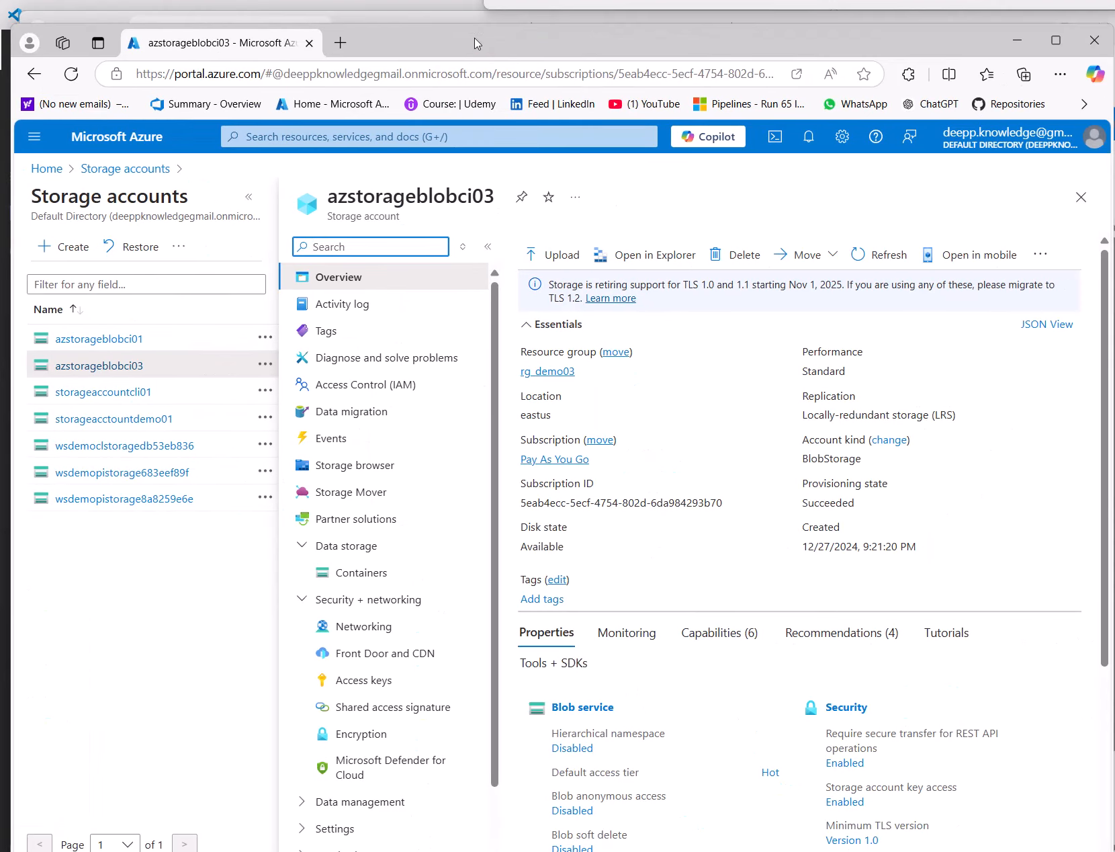
- Start a role assignment in azstorageblobci03's access control with the privileged Contributor role and open its member selection
click(343, 384)
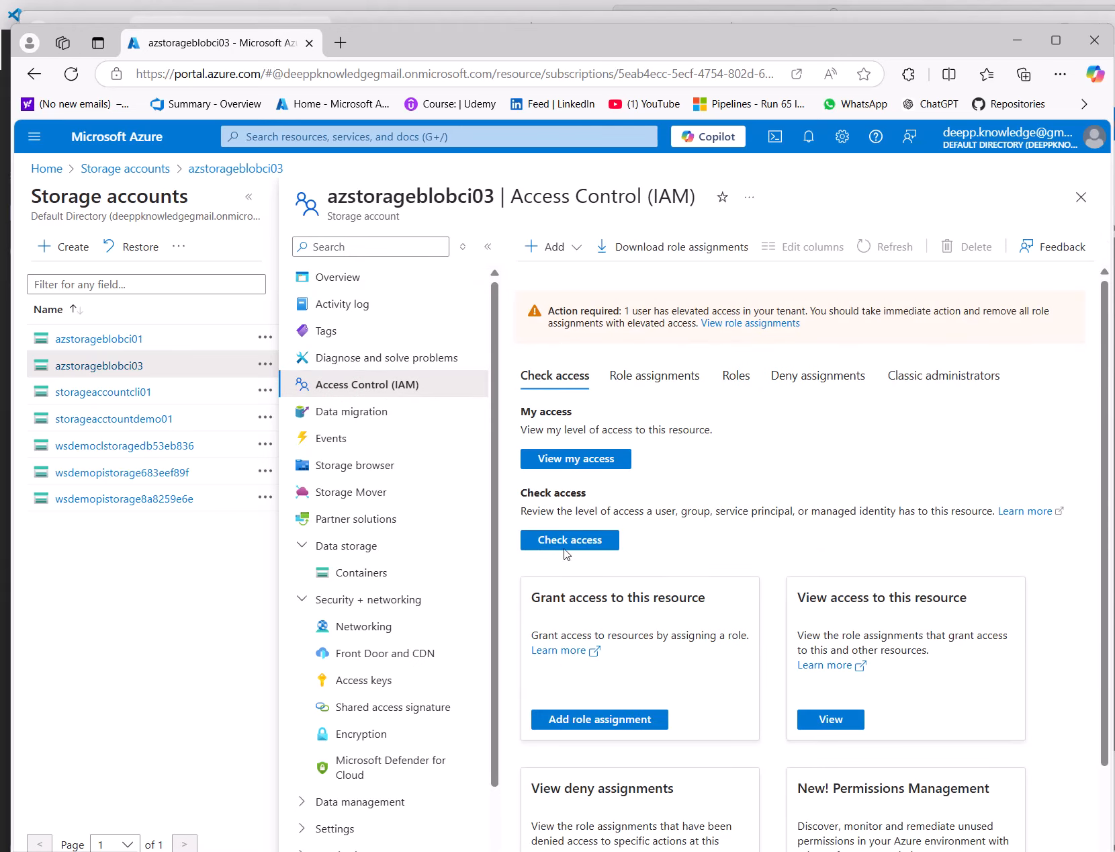
click(573, 720)
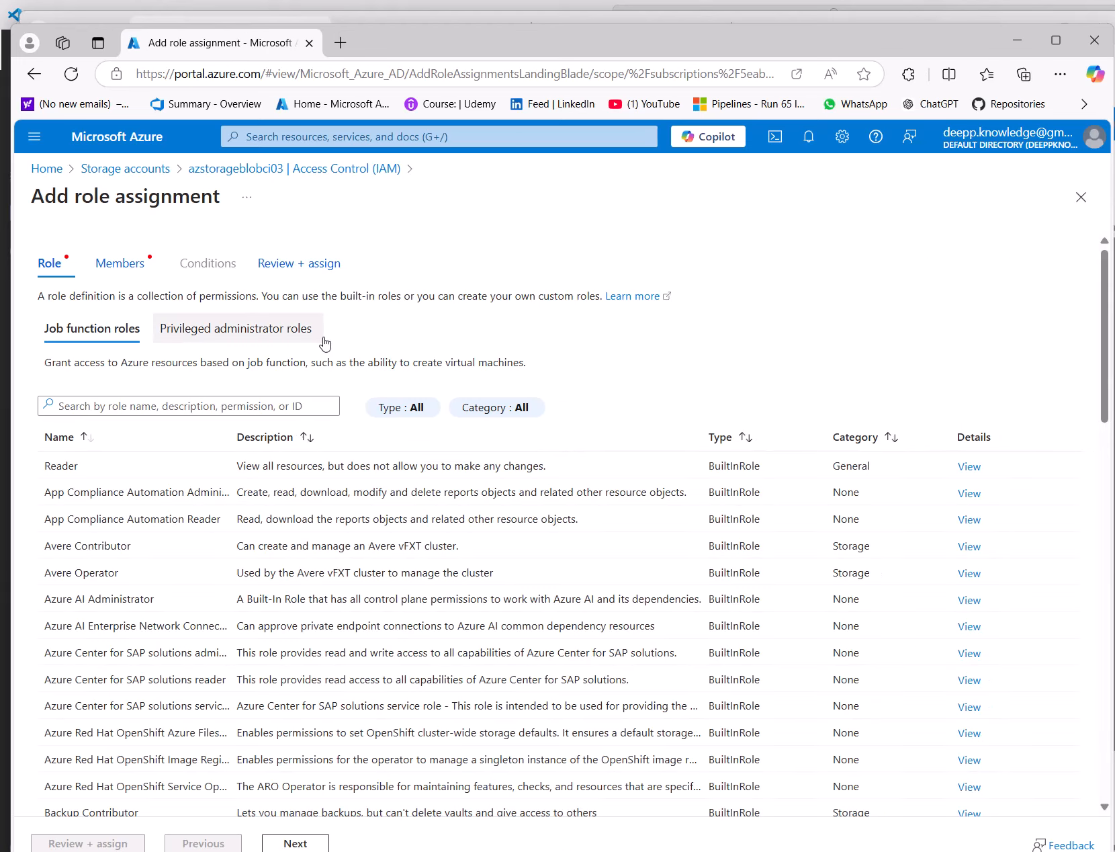
click(240, 328)
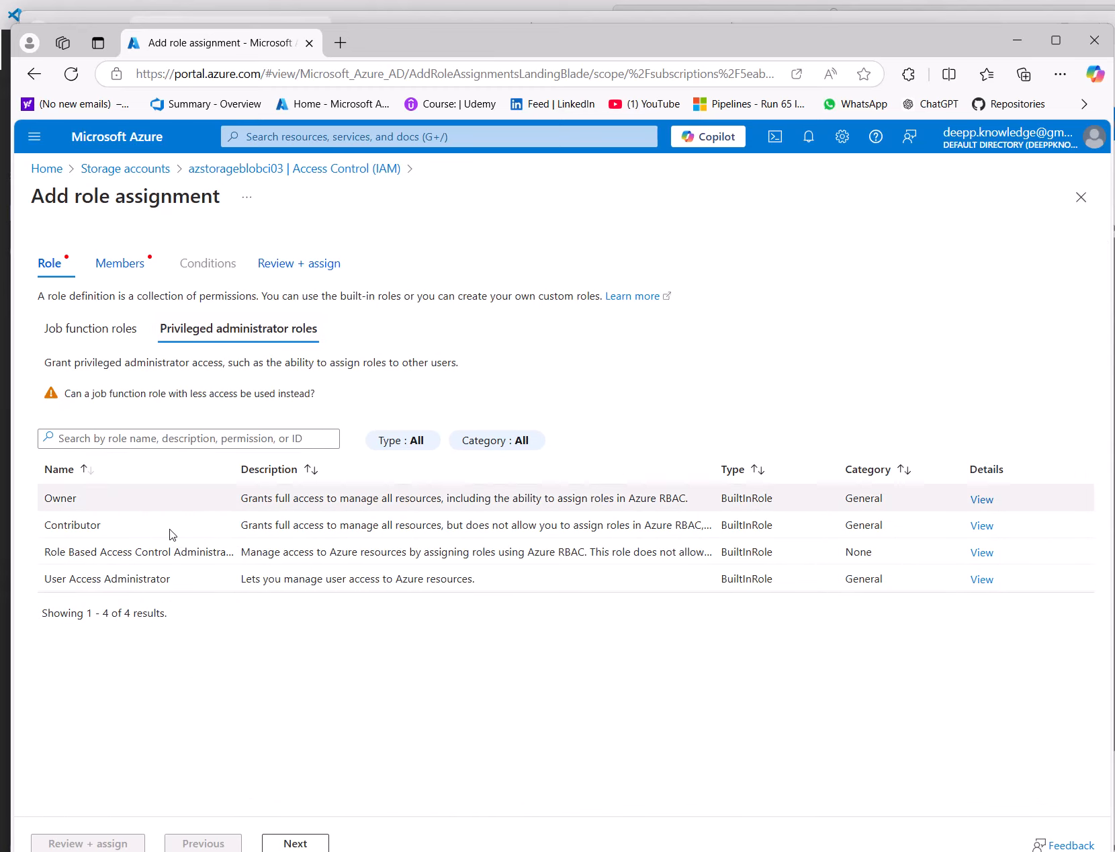
click(79, 522)
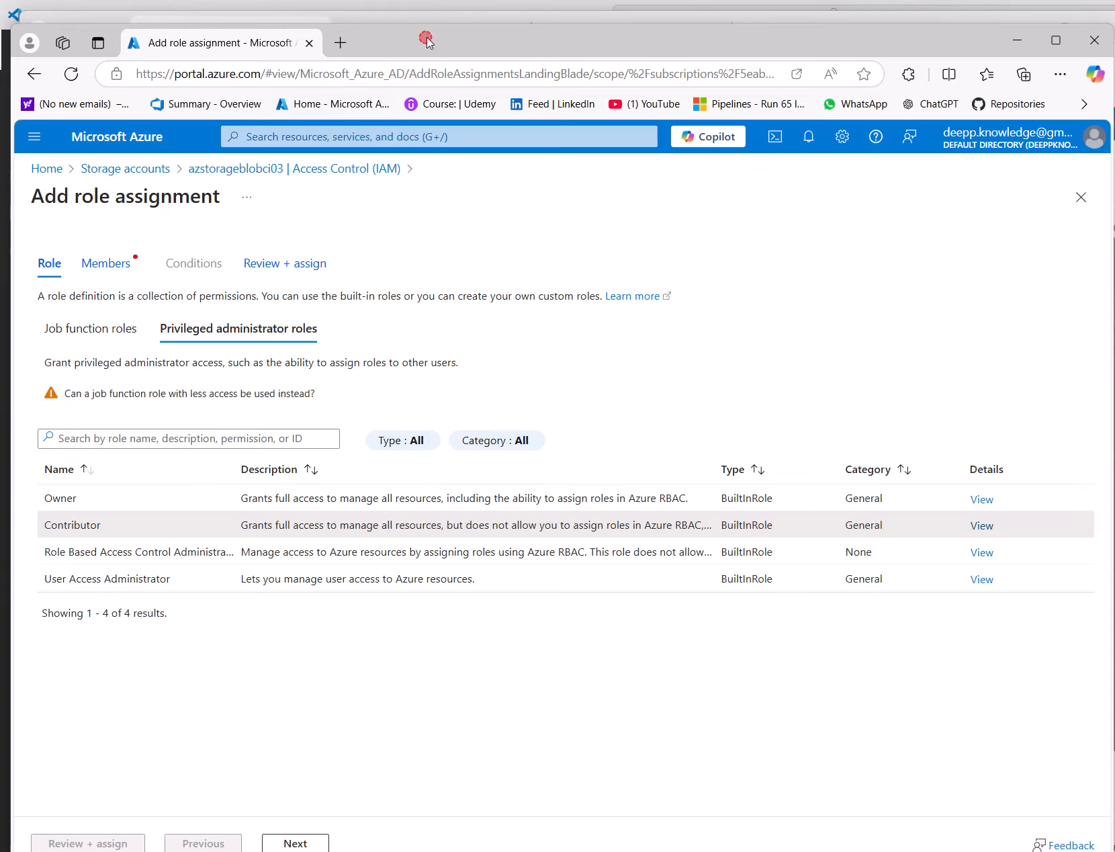
drag(426, 37, 427, 18)
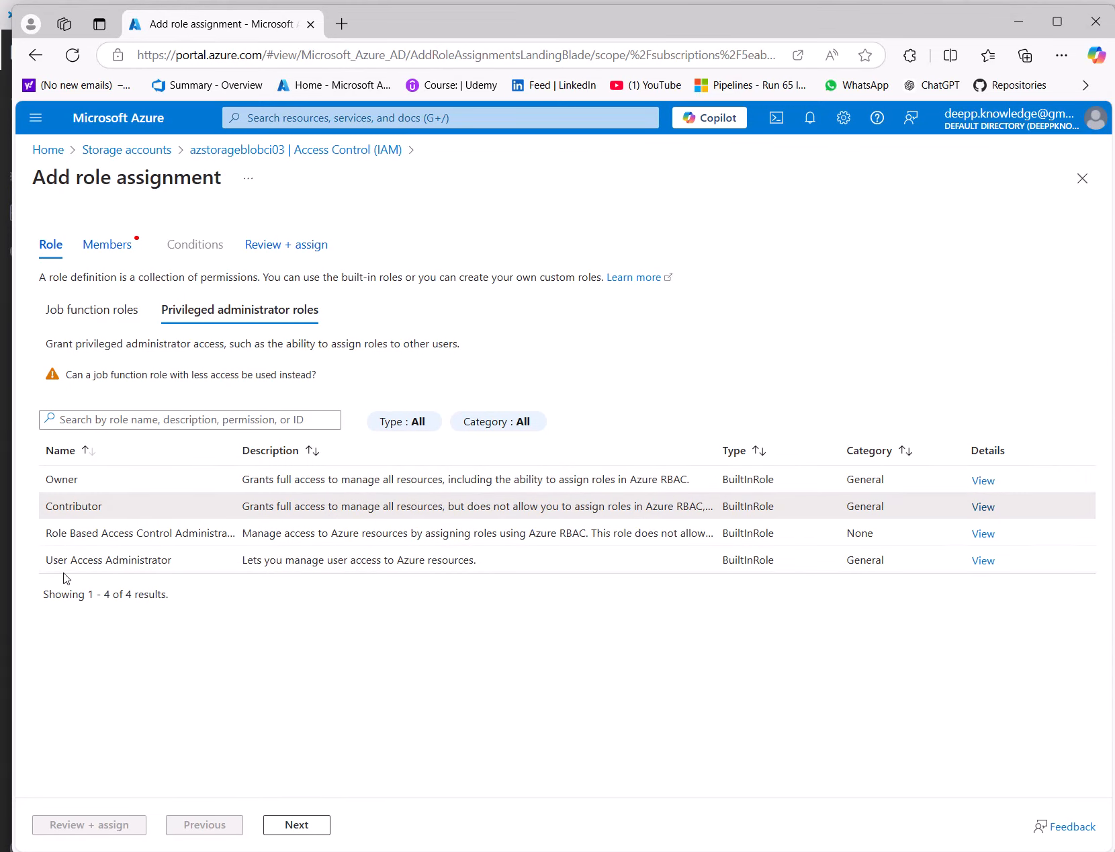
click(294, 831)
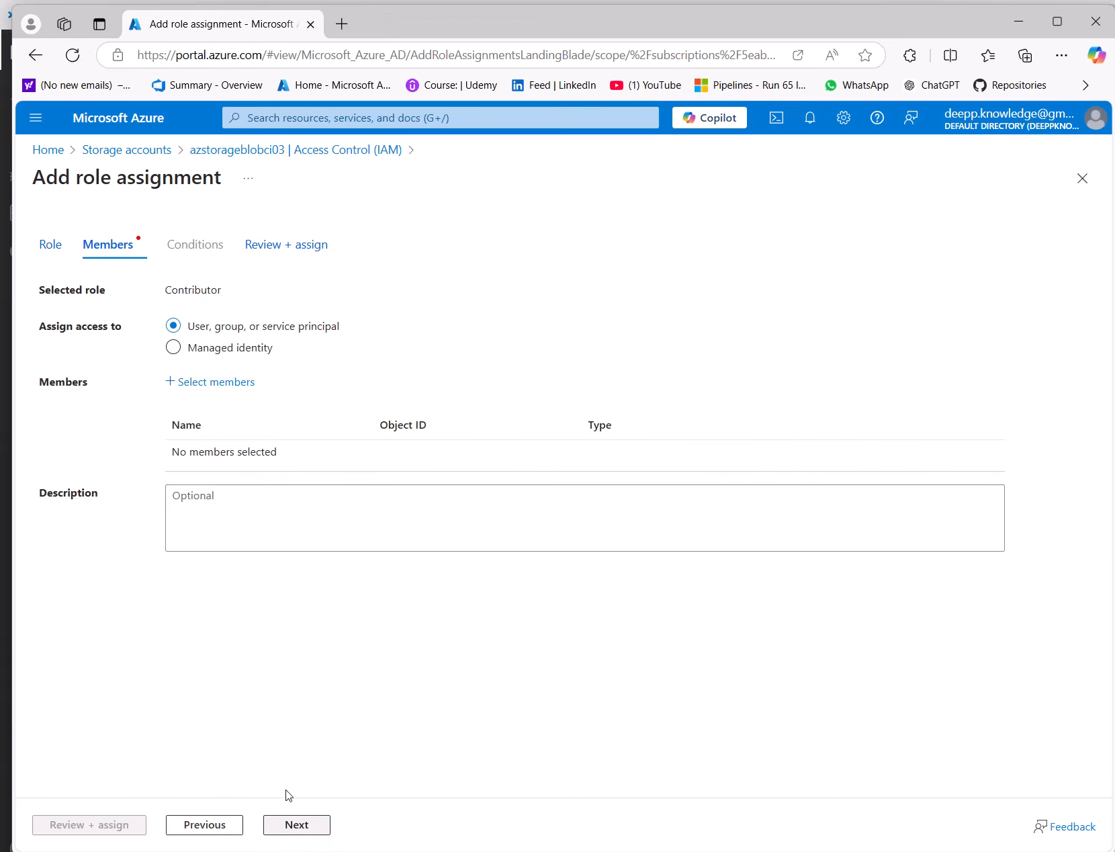
click(199, 382)
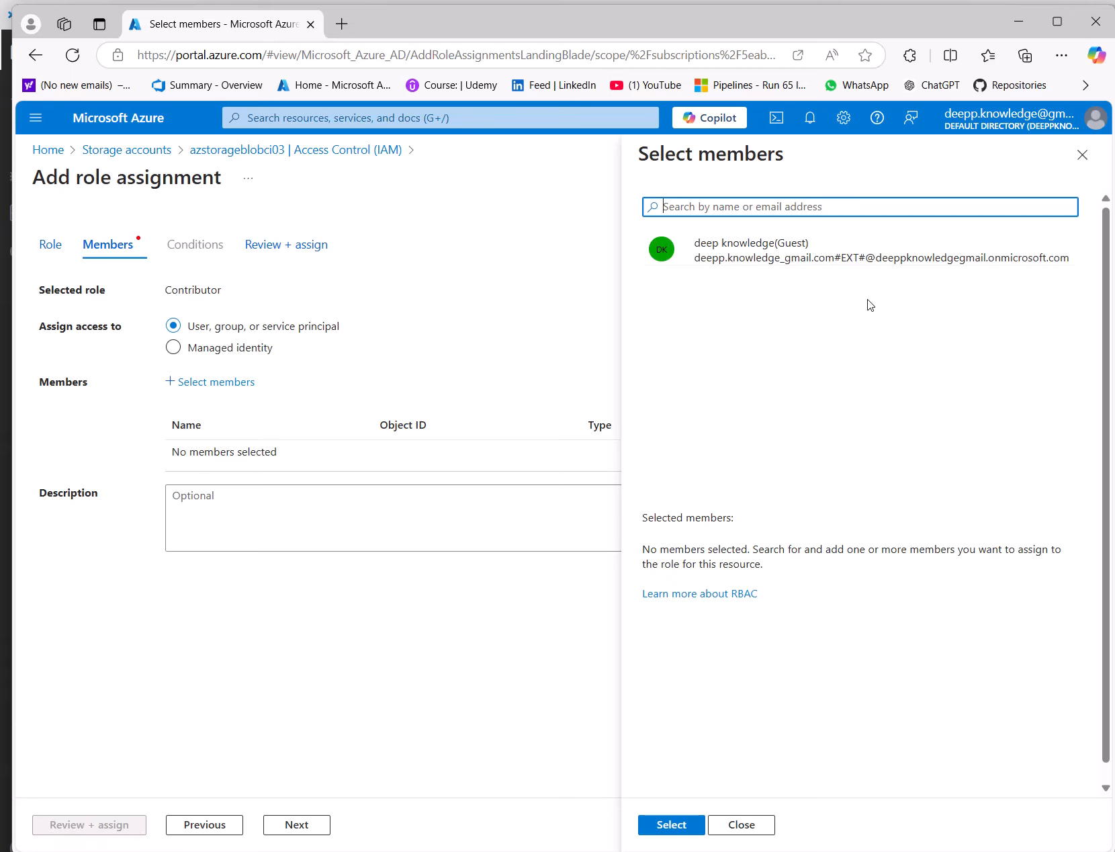
- Try searching the members by the copied Application ID, shortening it from the end
key(ctrl+v)
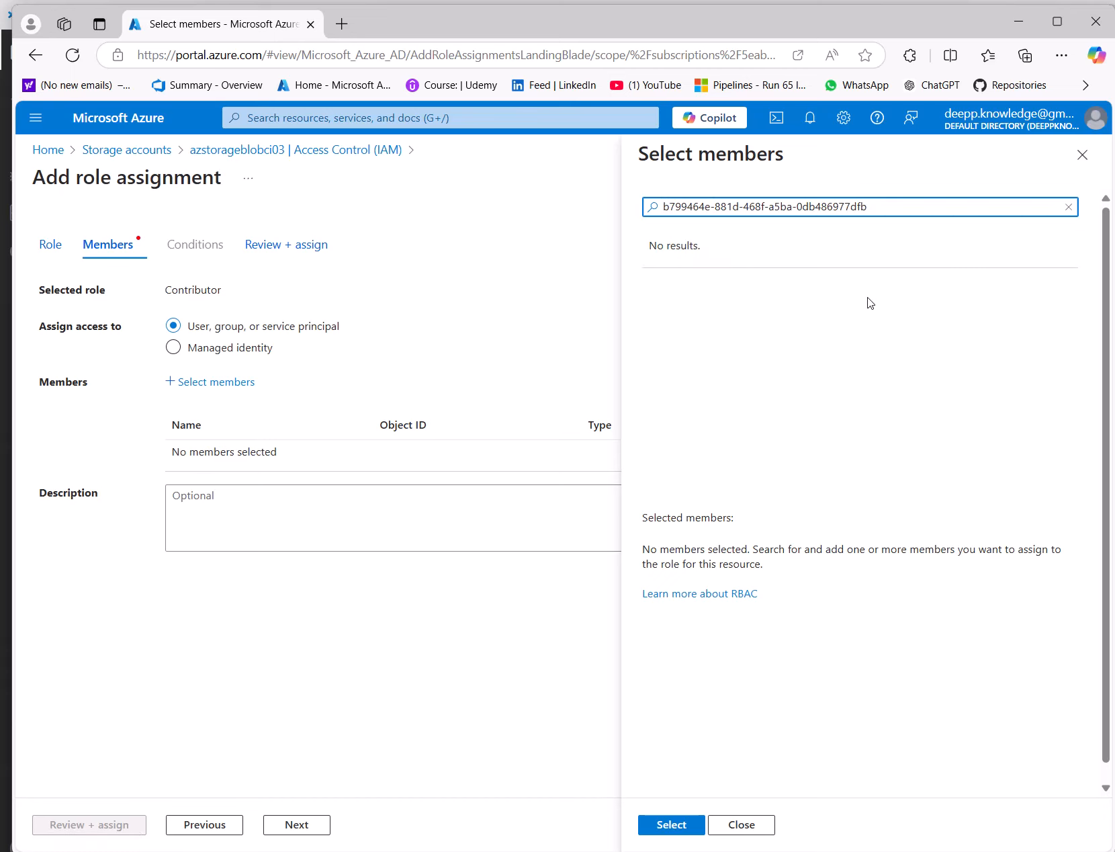
double_click(835, 208)
key(BackSpace)
key(BackSpace)
key(BackSpace)
key(BackSpace)
key(BackSpace)
key(BackSpace)
key(BackSpace)
key(BackSpace)
key(BackSpace)
- Copy the Object ID of the ws_demo_pipeline03 enterprise application and search the role members with it instead
click(1013, 27)
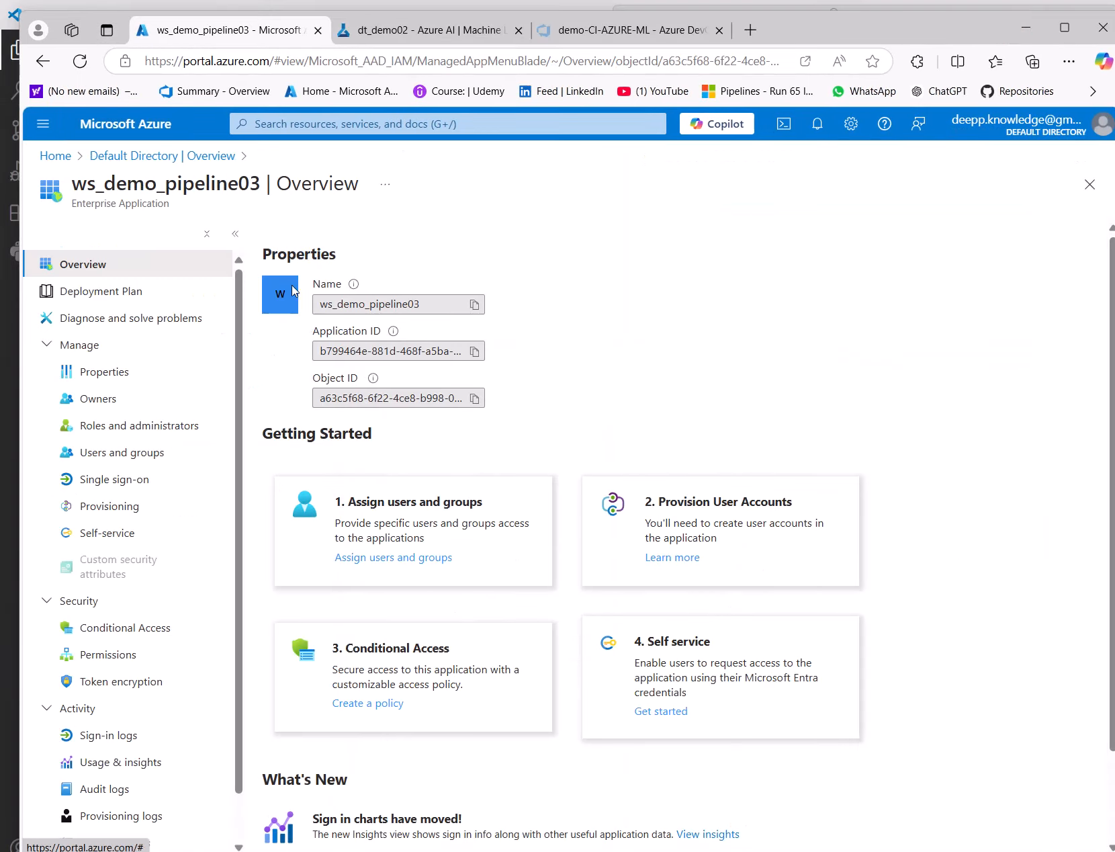
click(474, 399)
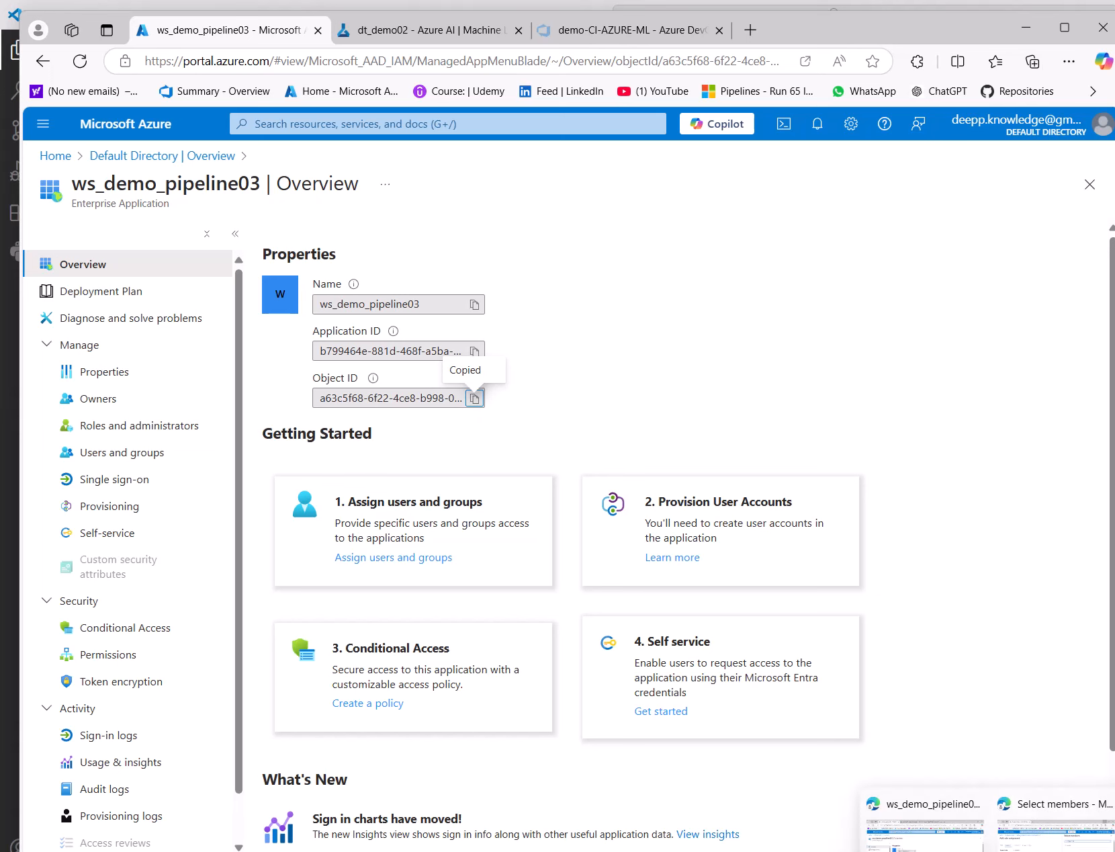
click(1048, 830)
triple_click(702, 215)
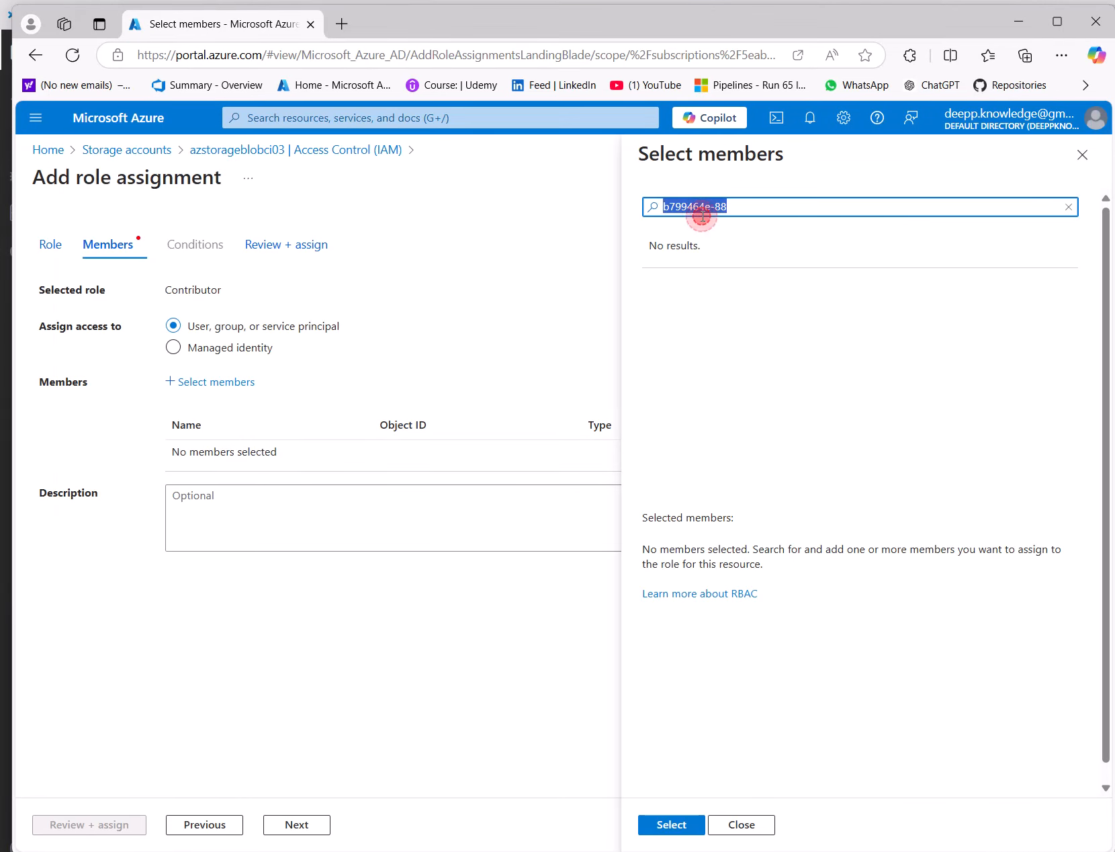
key(BackSpace)
key(ctrl+v)
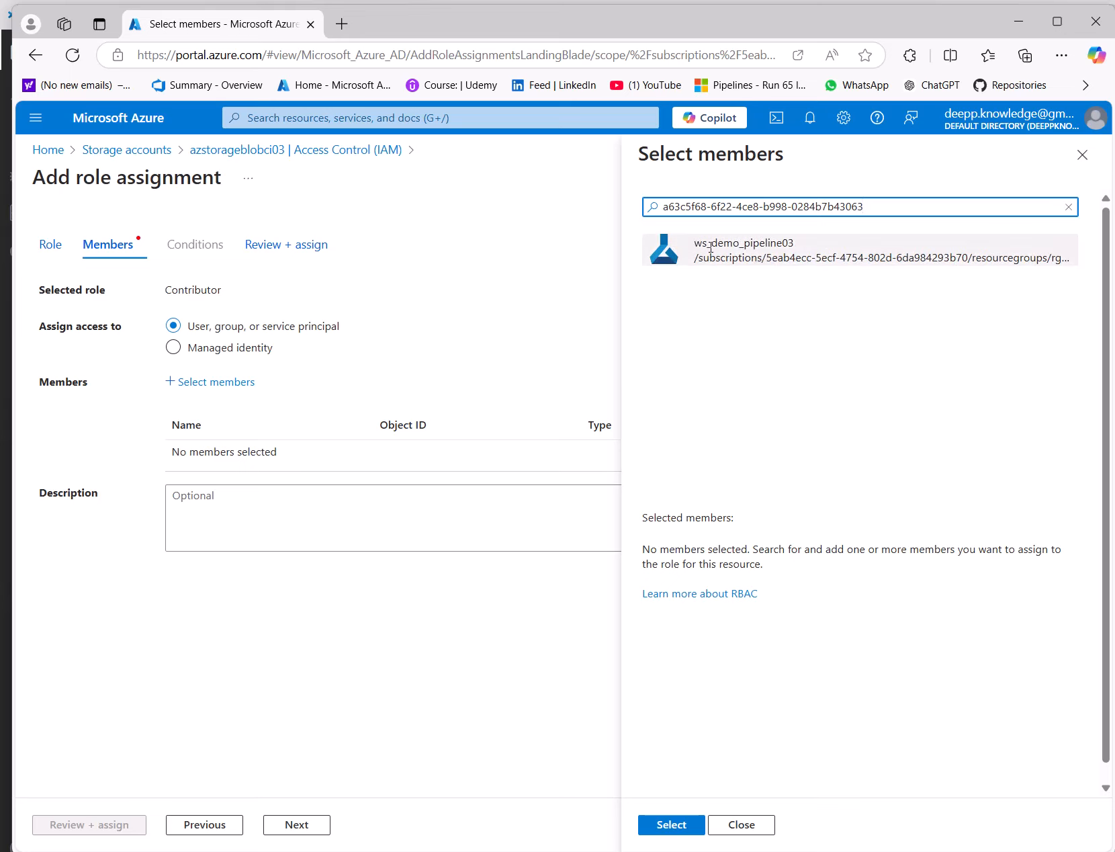
- Select ws_demo_pipeline03 as the member and assign it the Contributor role on azstorageblobci03
click(786, 243)
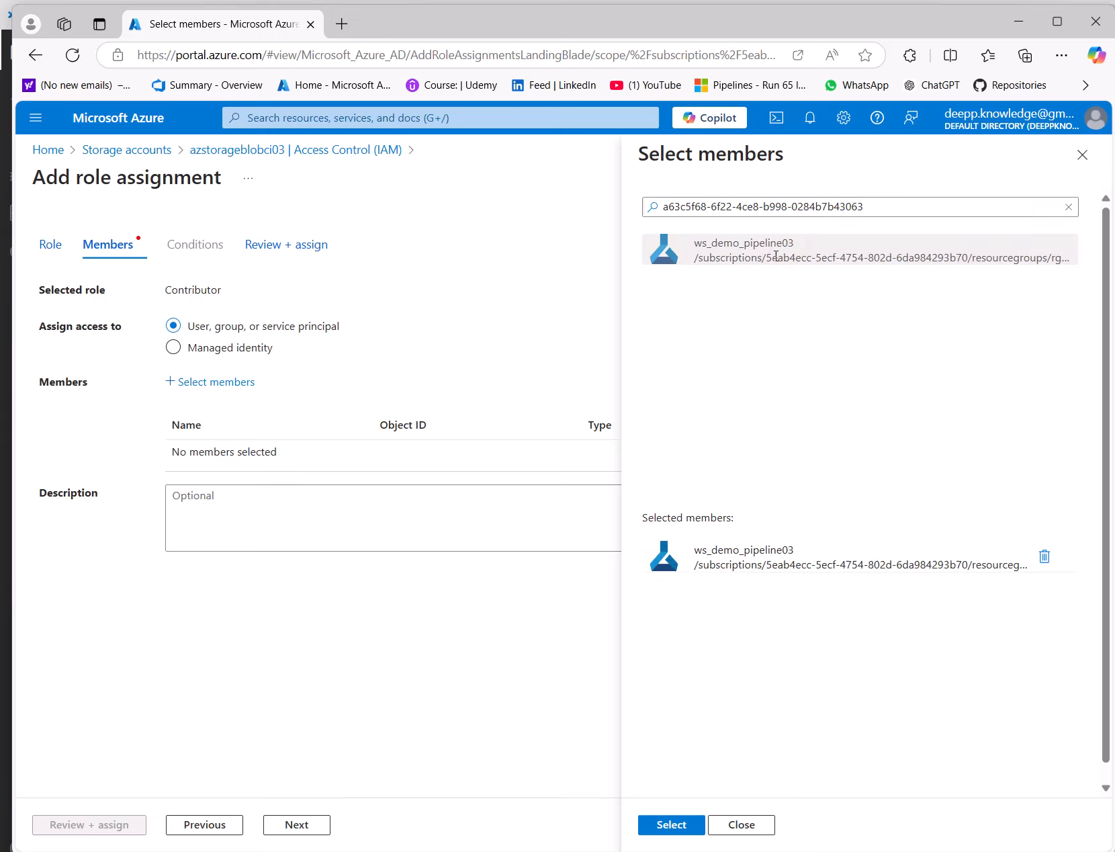
click(669, 825)
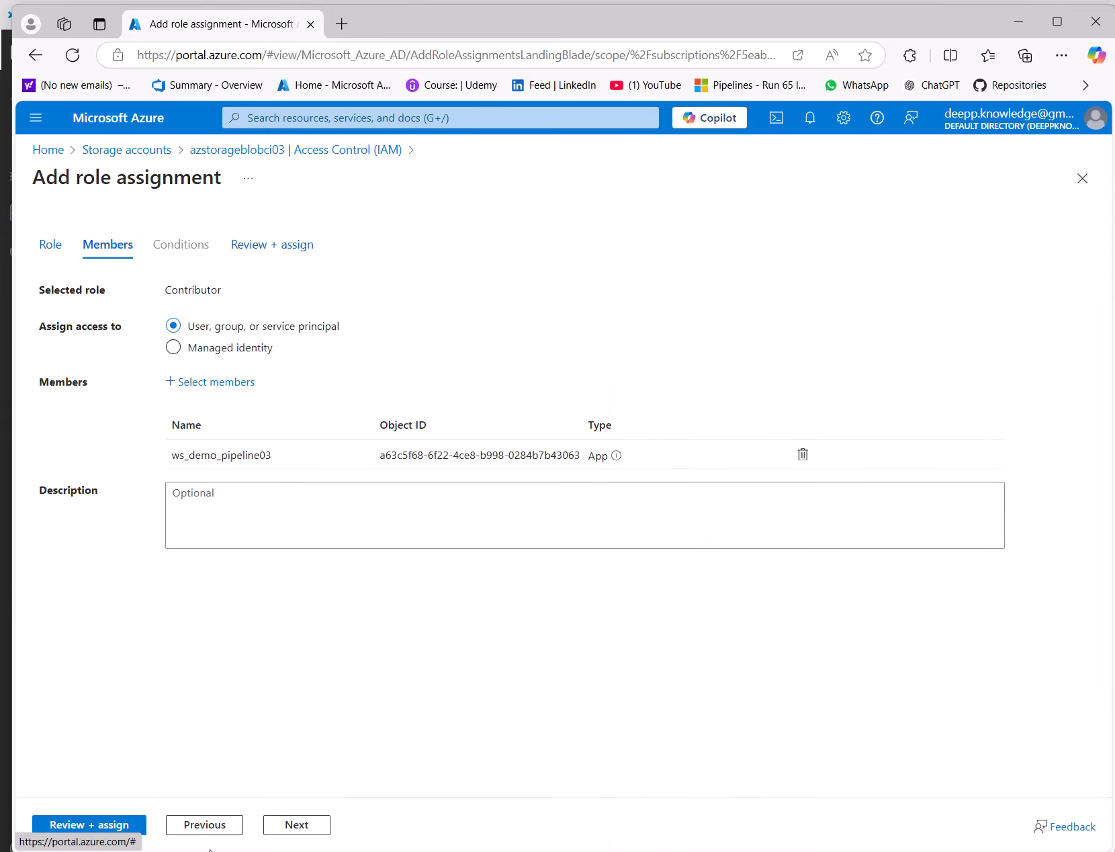
click(120, 825)
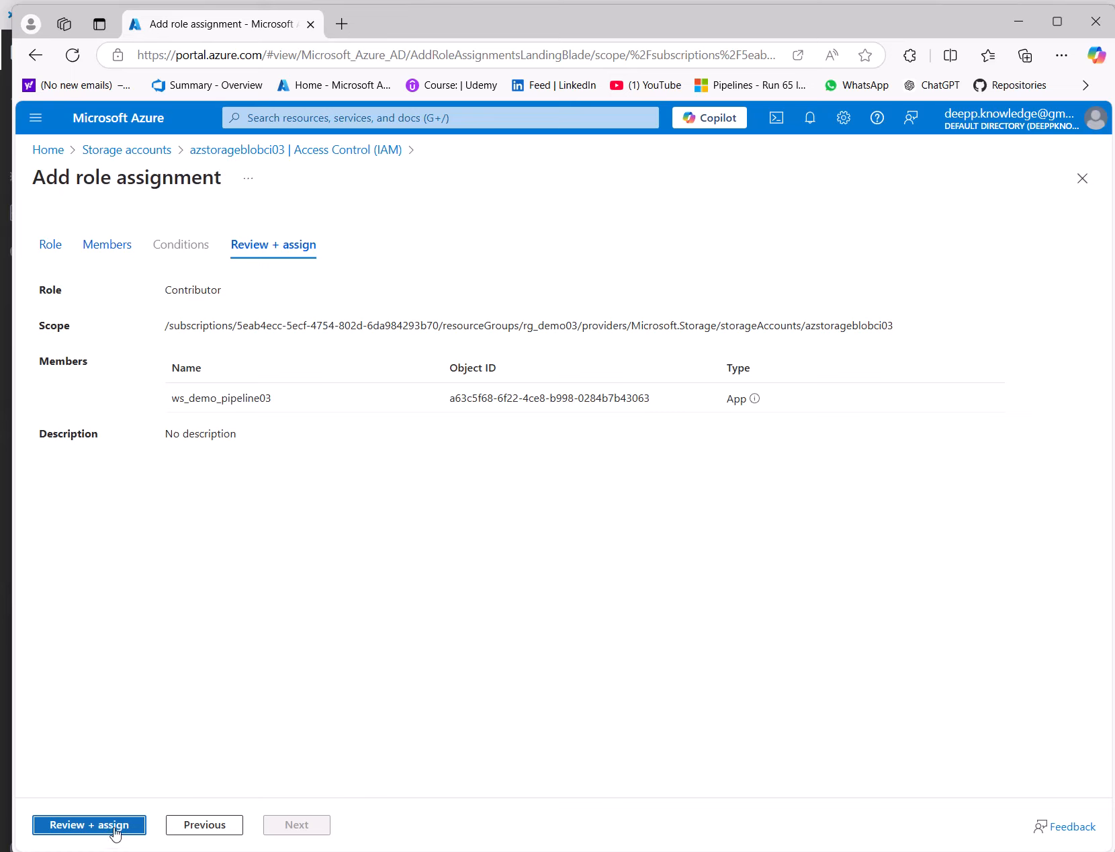
click(114, 826)
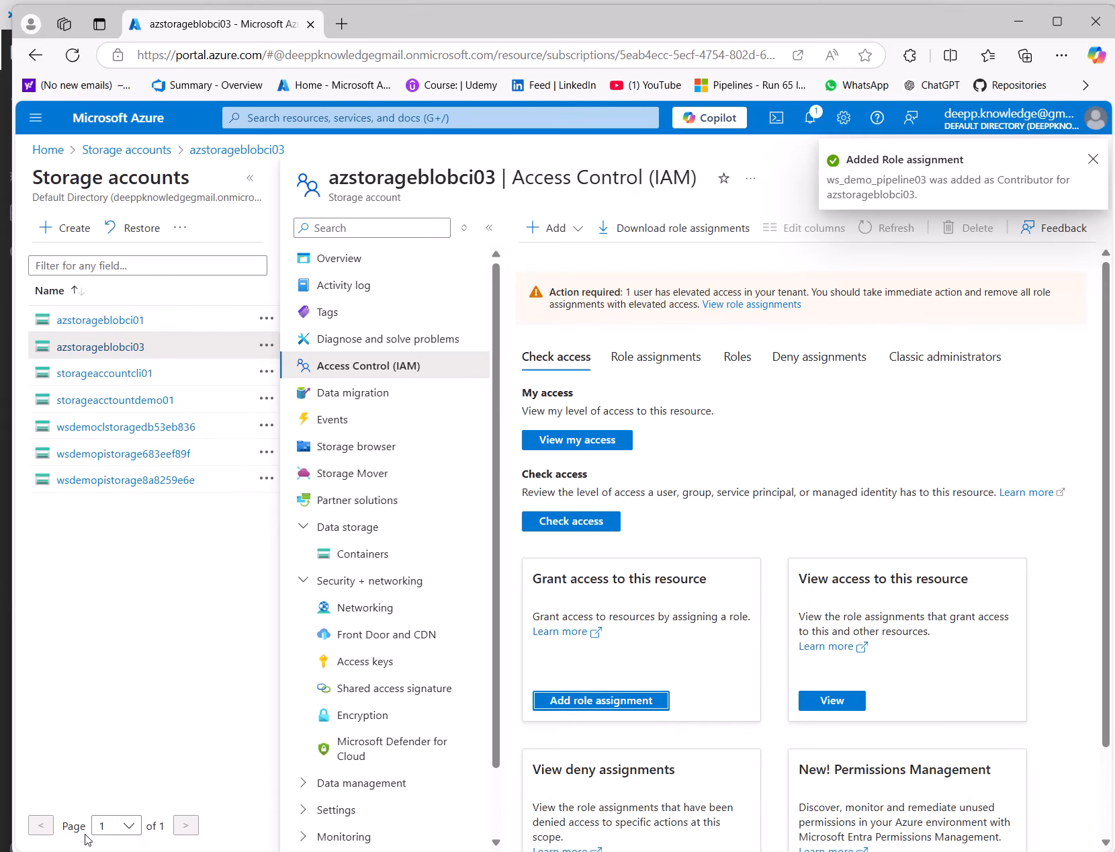
click(1091, 160)
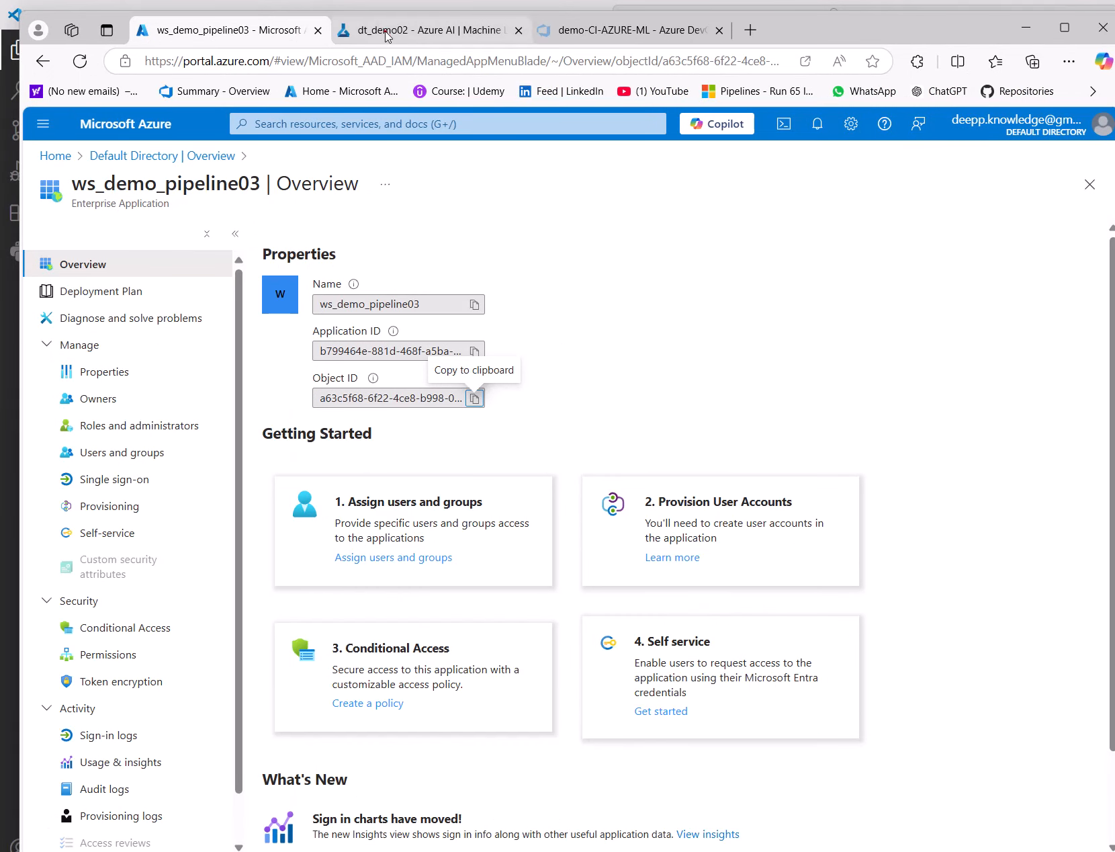
- Switch to the dt_demo02 datastore in Machine Learning Studio and reload it to recheck its browse preview
click(429, 30)
drag(762, 537, 988, 539)
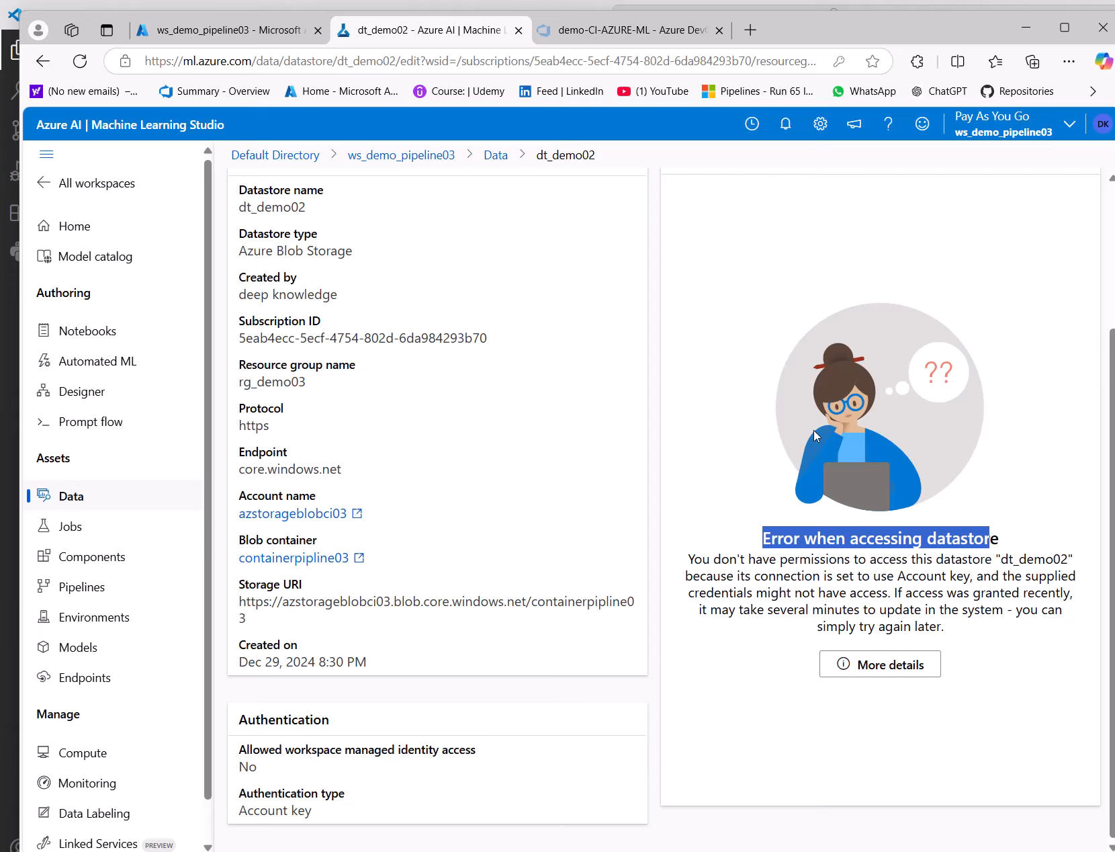
click(80, 62)
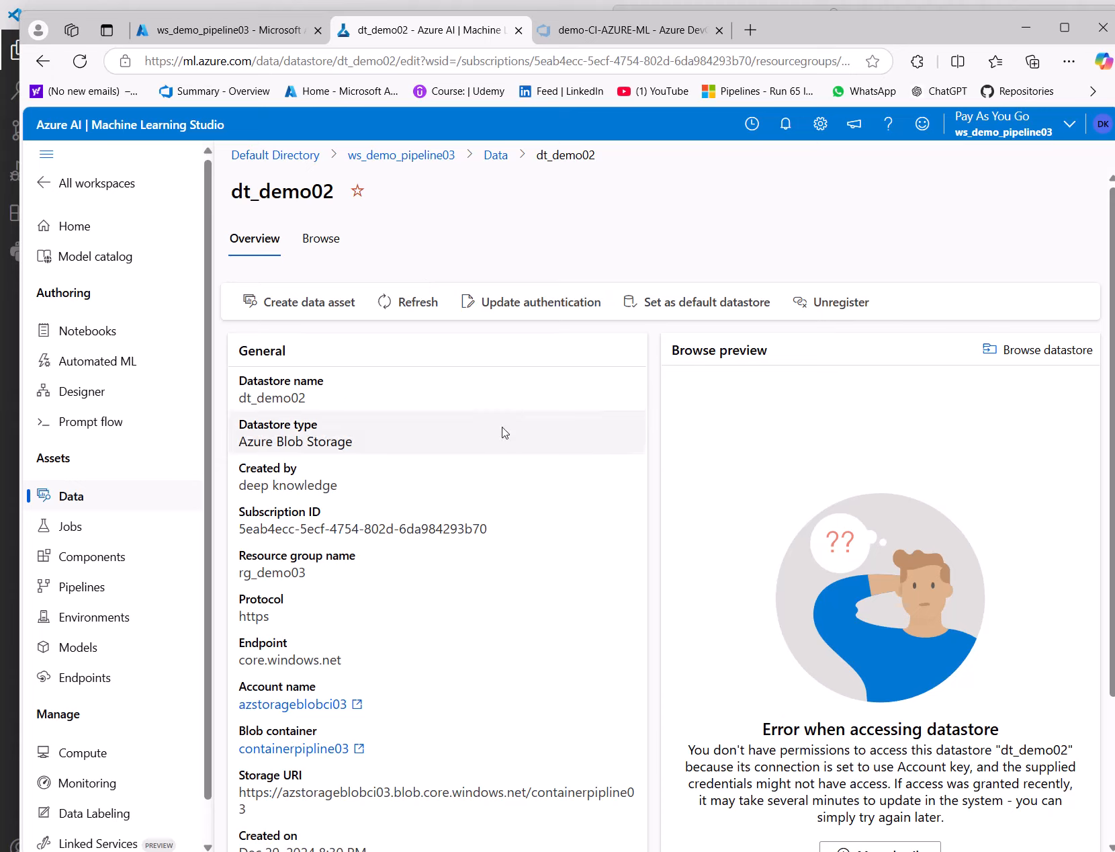
- Unregister the dt_demo02 datastore from the workspace's datastore list
click(496, 154)
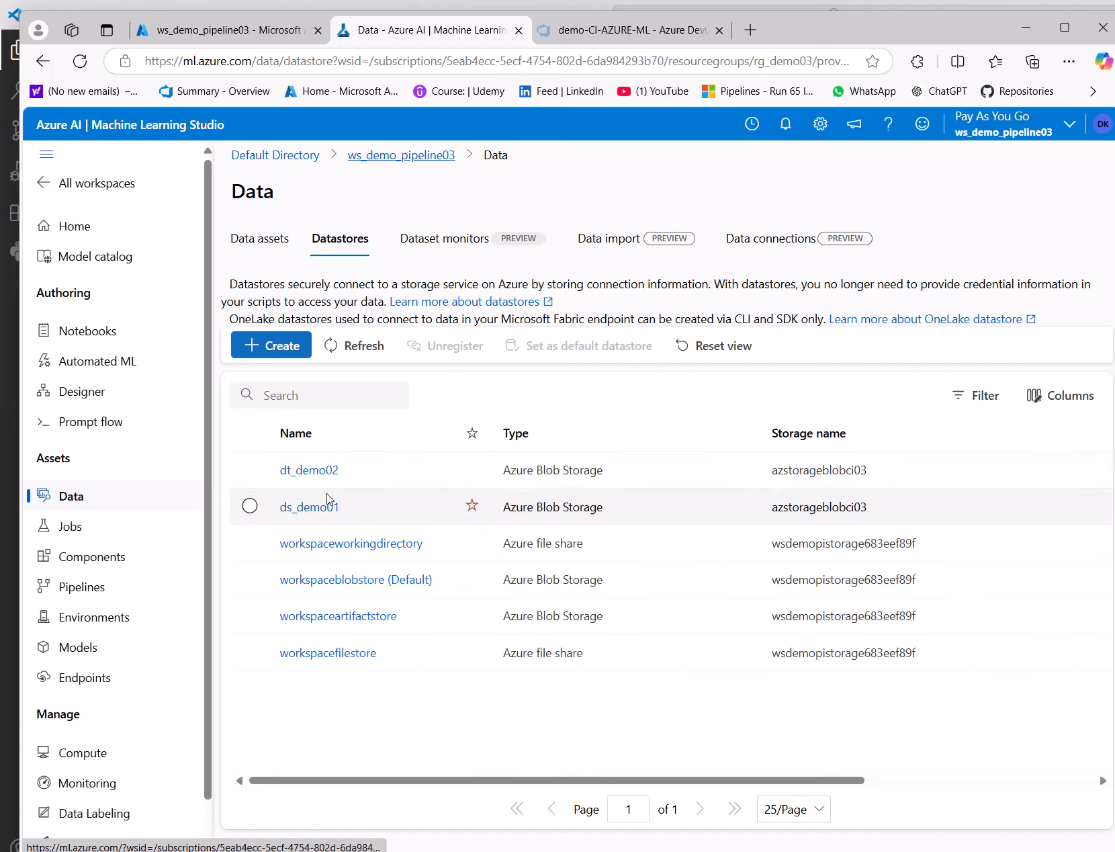
click(254, 473)
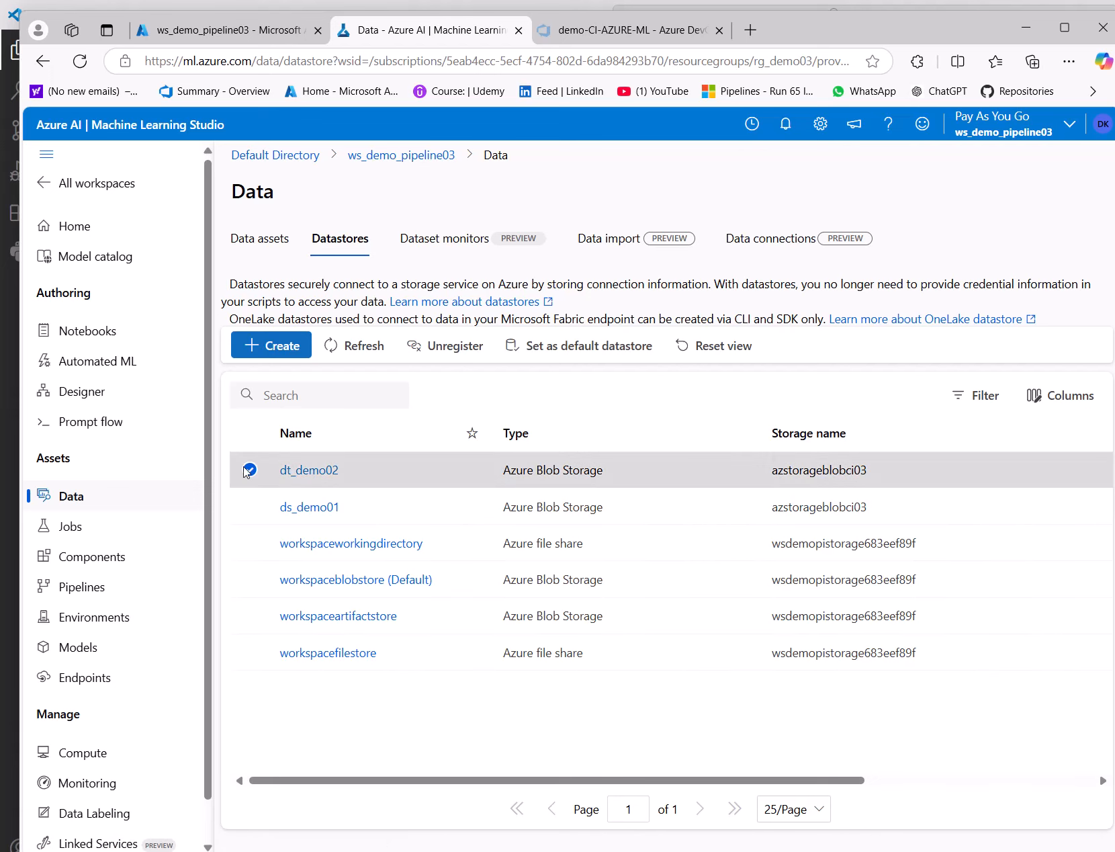
click(461, 349)
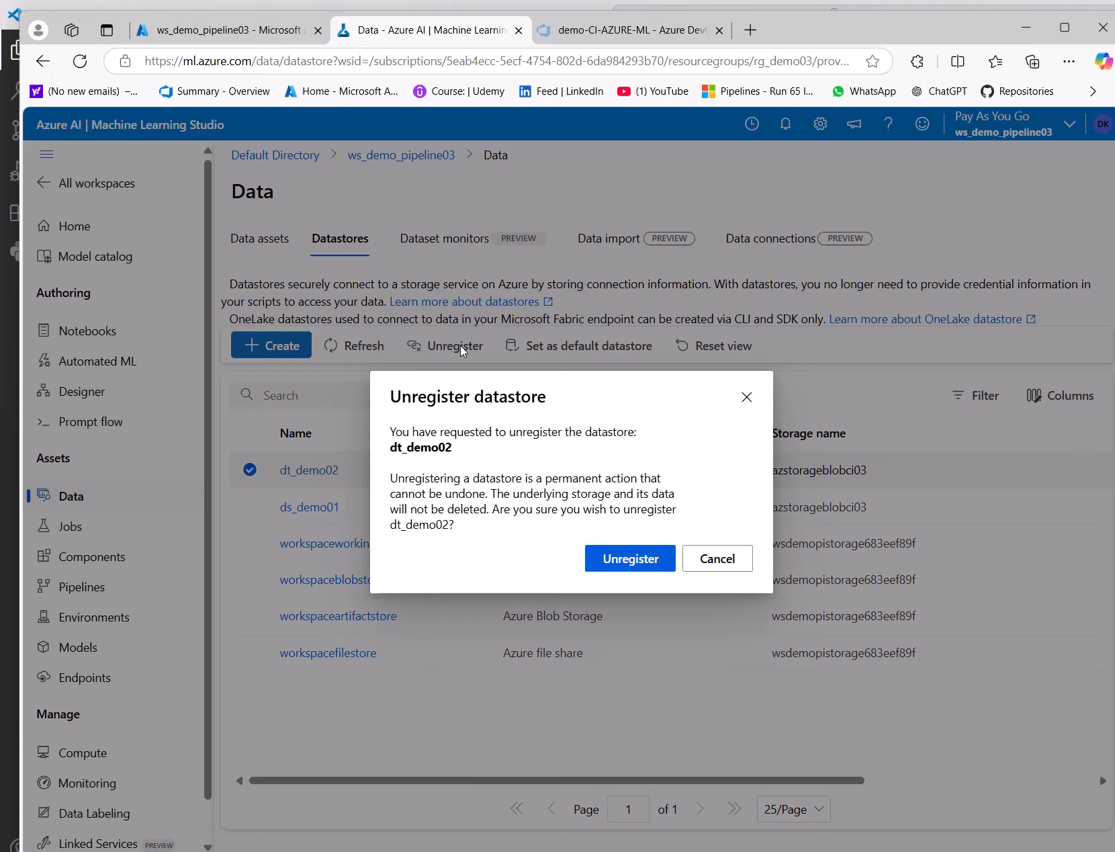
click(625, 561)
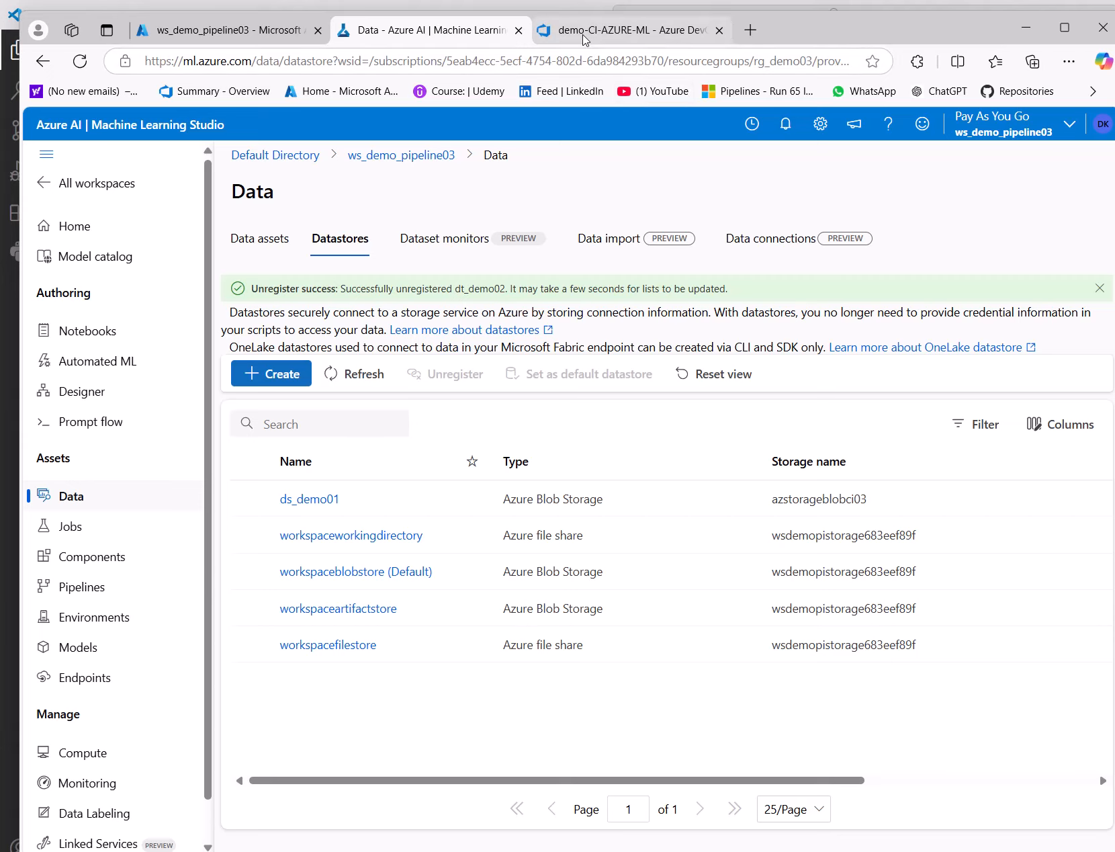
- Switch to the demo-CI-AZURE-ML pipeline in Azure DevOps, and bring up the CONTAINER.png diagram of Azure ML components over it
mouse_move(583, 39)
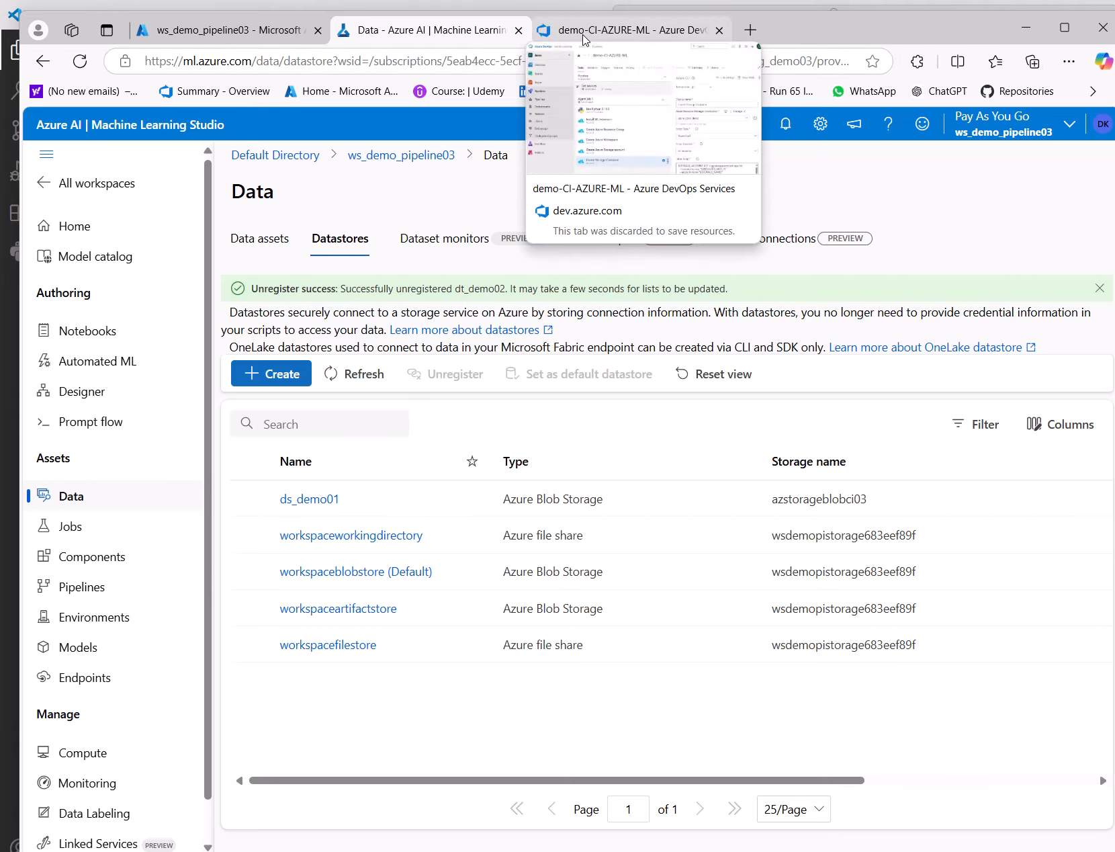
click(582, 31)
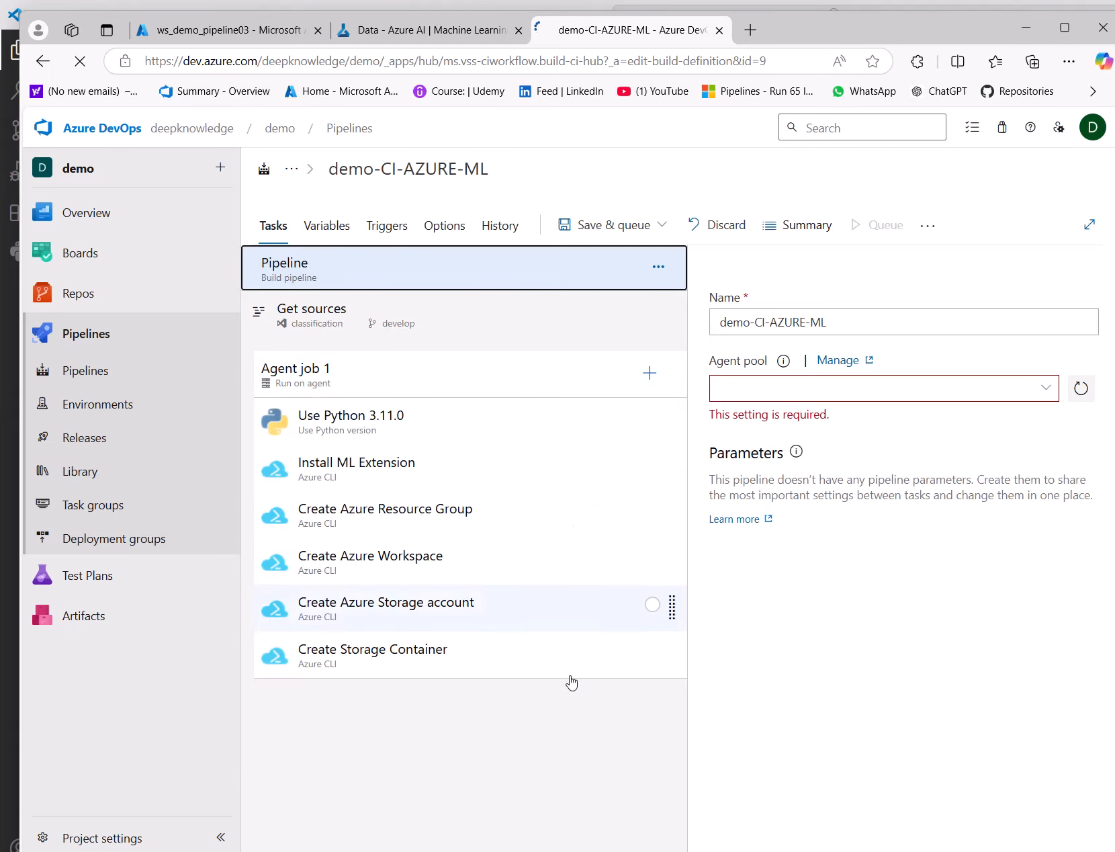
click(1048, 851)
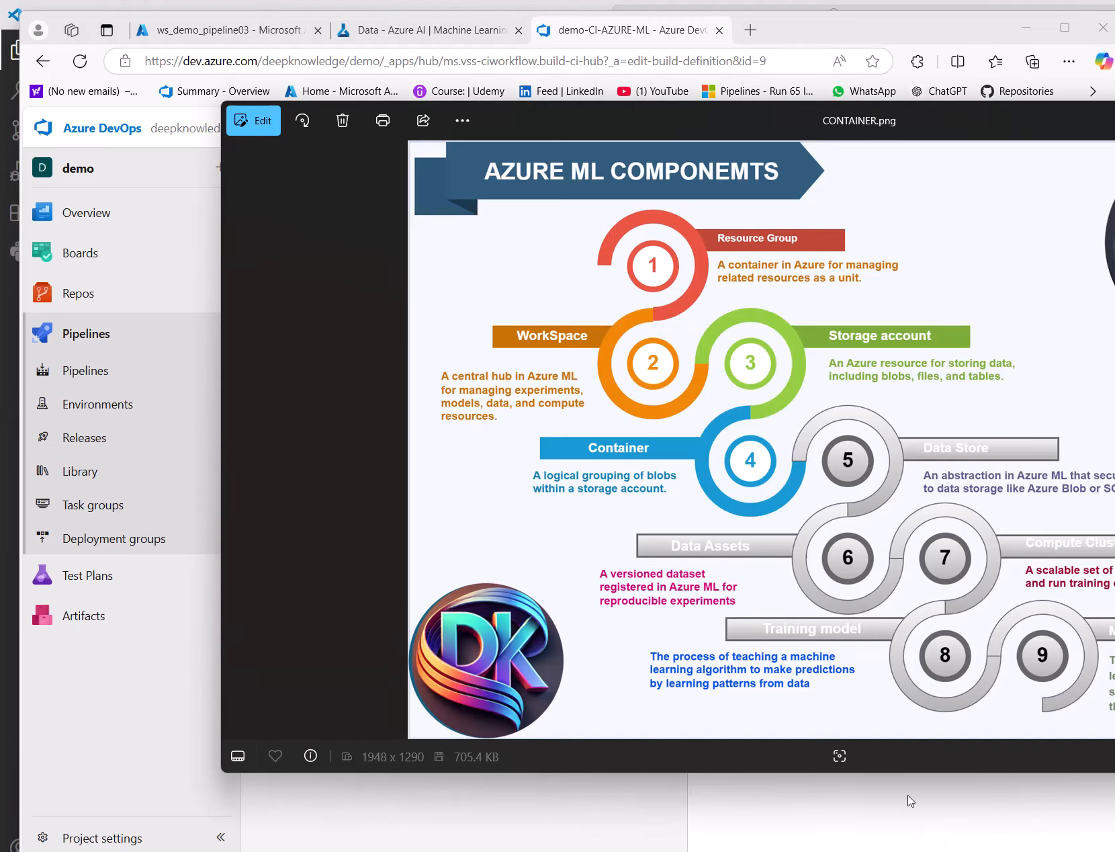
drag(1036, 124, 851, 111)
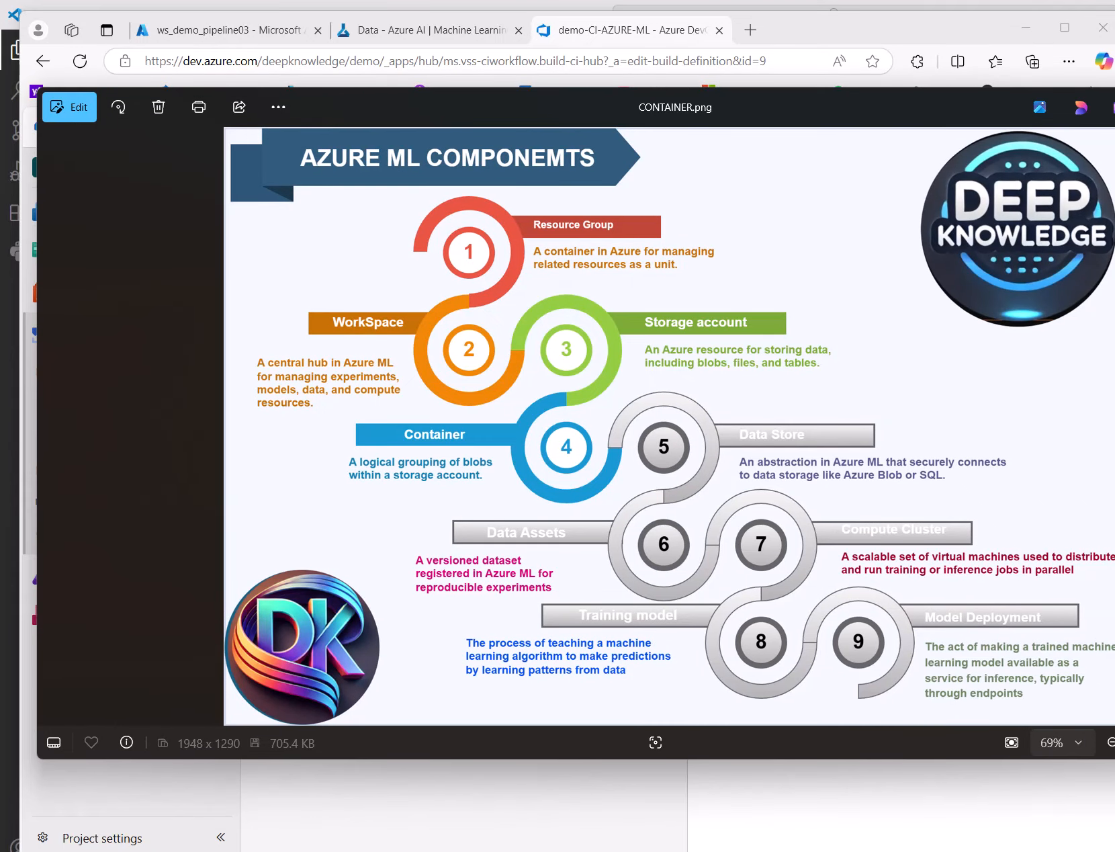